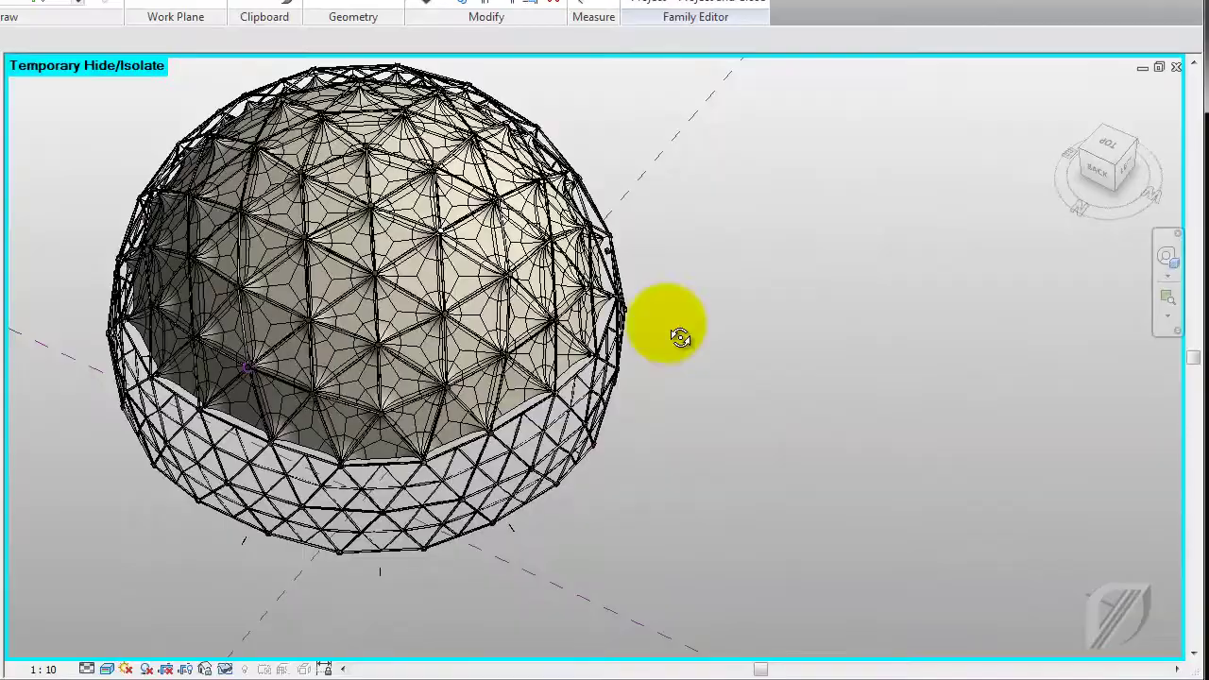
Orbit and zoom into the dome and select one of its connector pieces.
mouse_move(680, 337)
middle_mouse_down("shift")
mouse_move(538, 337)
mouse_move(451, 256)
mouse_move(515, 474)
middle_mouse_up("shift")
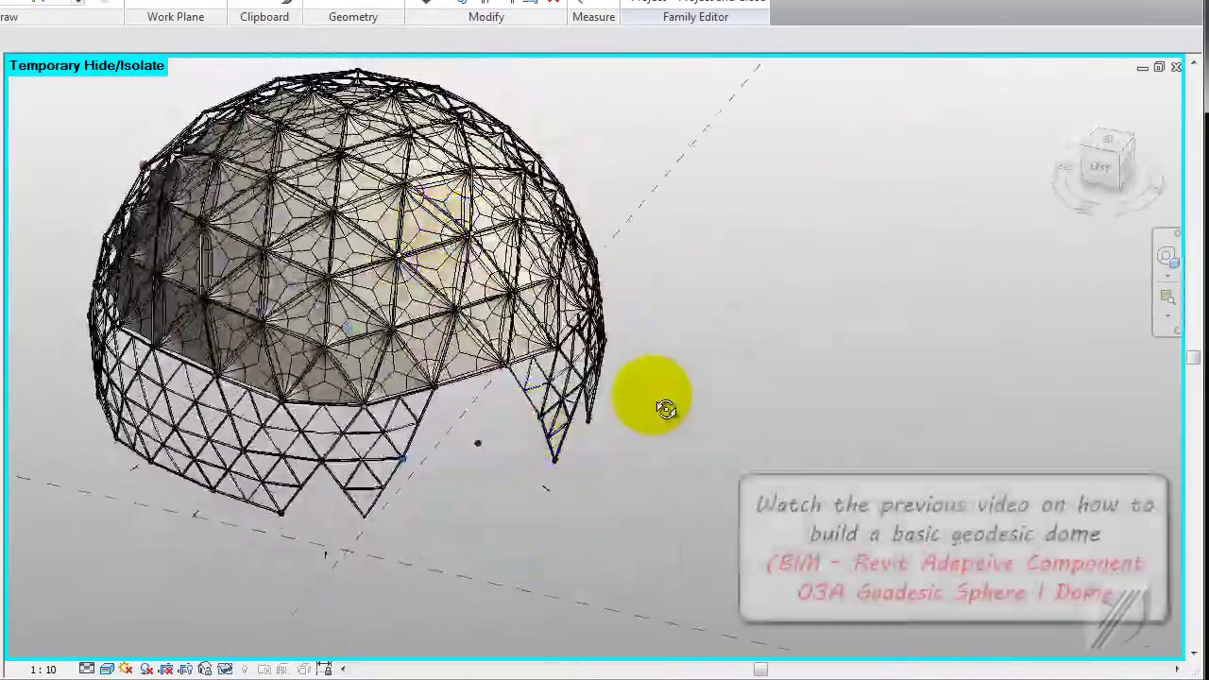
mouse_move(663, 408)
middle_mouse_down("shift")
mouse_move(451, 345)
mouse_move(573, 440)
mouse_move(713, 278)
mouse_move(728, 175)
mouse_move(923, 256)
mouse_move(666, 106)
mouse_move(479, 104)
mouse_move(122, 292)
mouse_move(81, 440)
mouse_move(114, 186)
middle_mouse_up("shift")
scroll(718, 288, "up", 5)
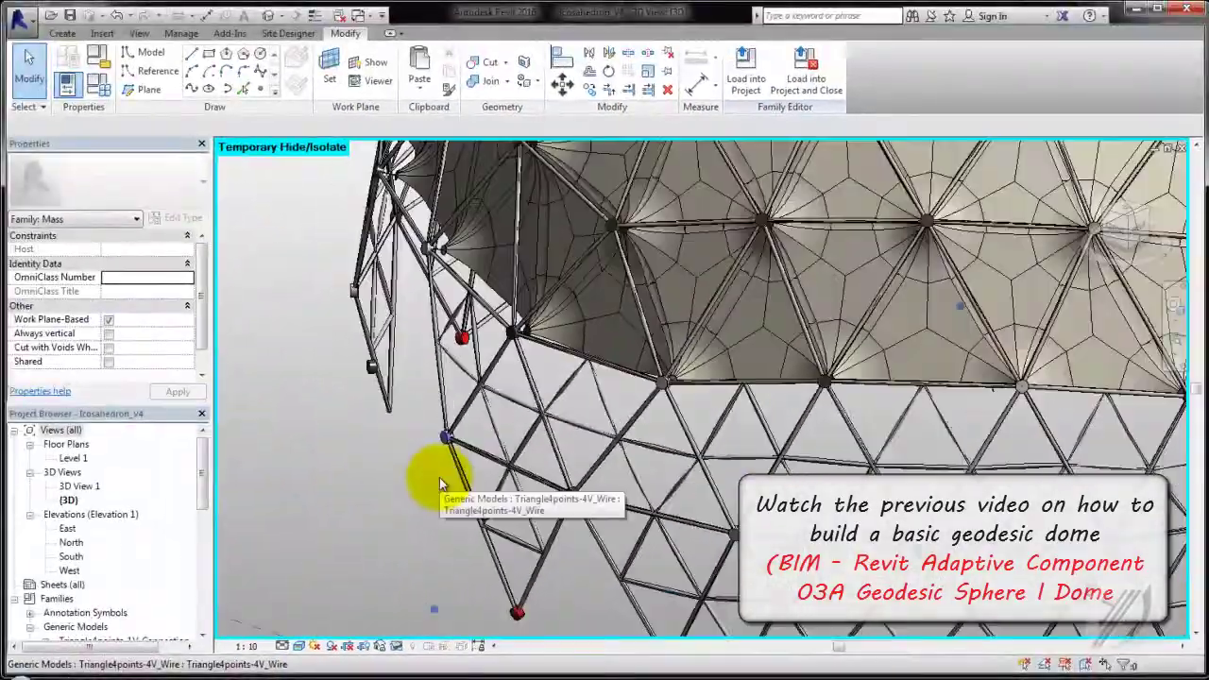
left_click(440, 482)
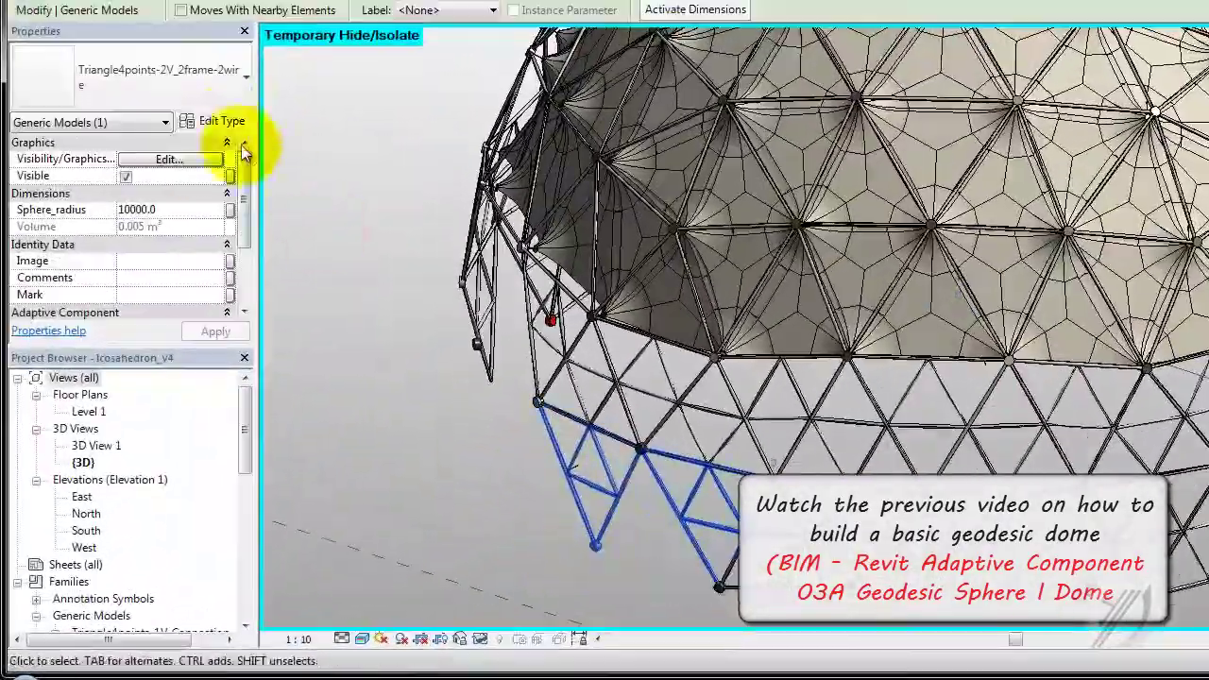
Set the triangle frame type's Connector material to A Connector.
left_click(223, 121)
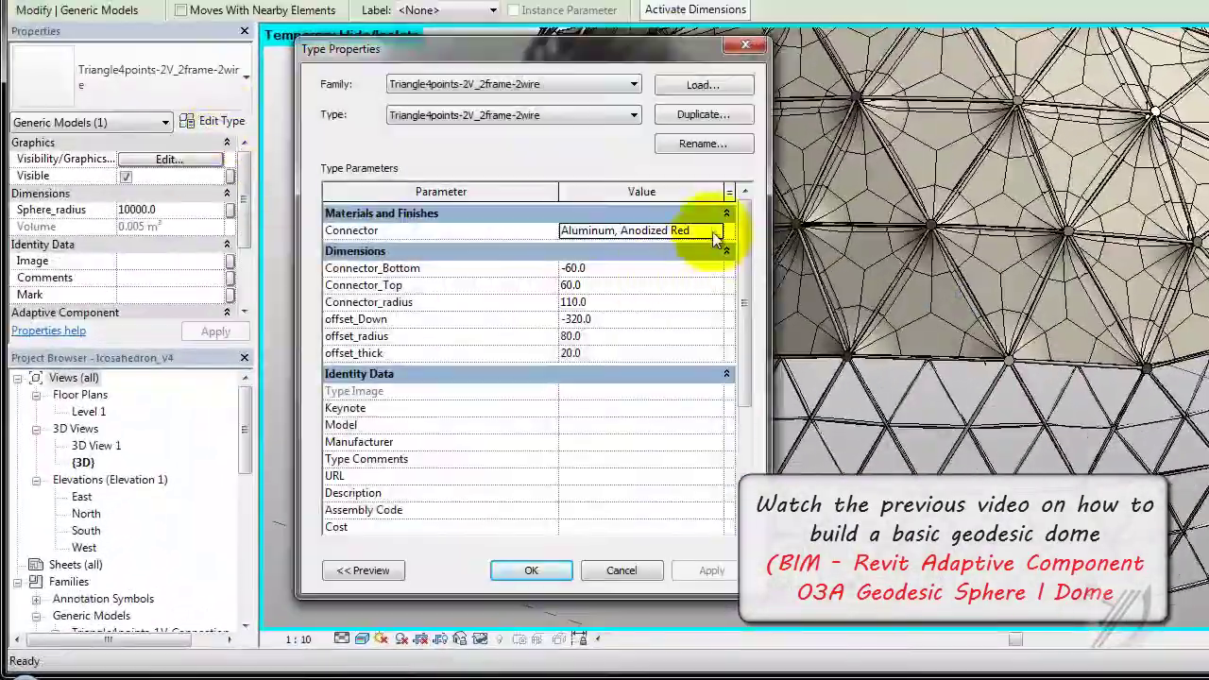
left_click(723, 229)
left_click(217, 129)
left_click(696, 599)
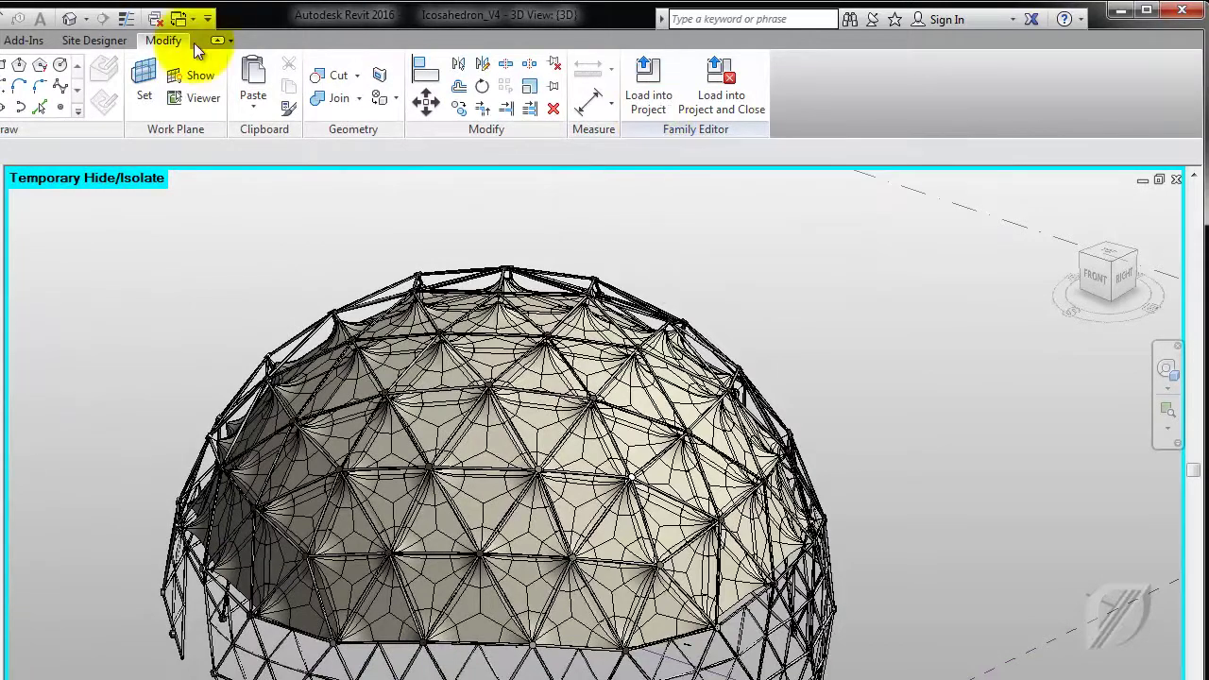
Switch among the open views, then open the Podium-Mezzanine Floor plan.
left_click(179, 18)
left_click(241, 113)
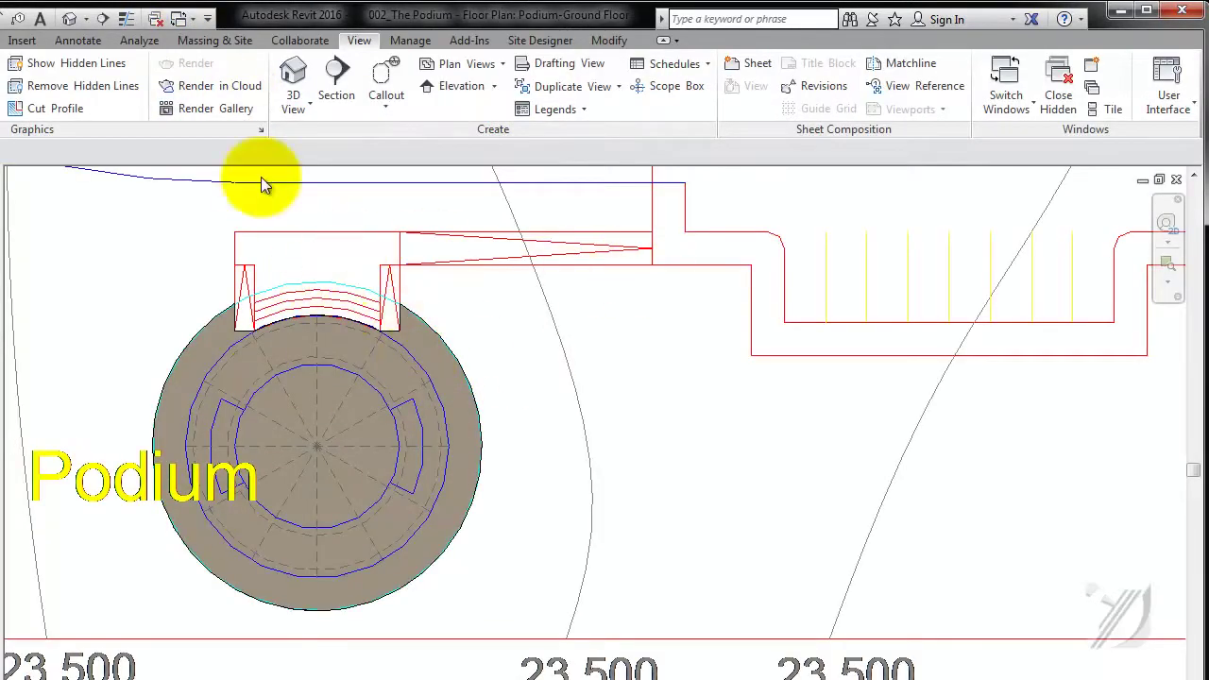
left_click(180, 18)
left_click(225, 65)
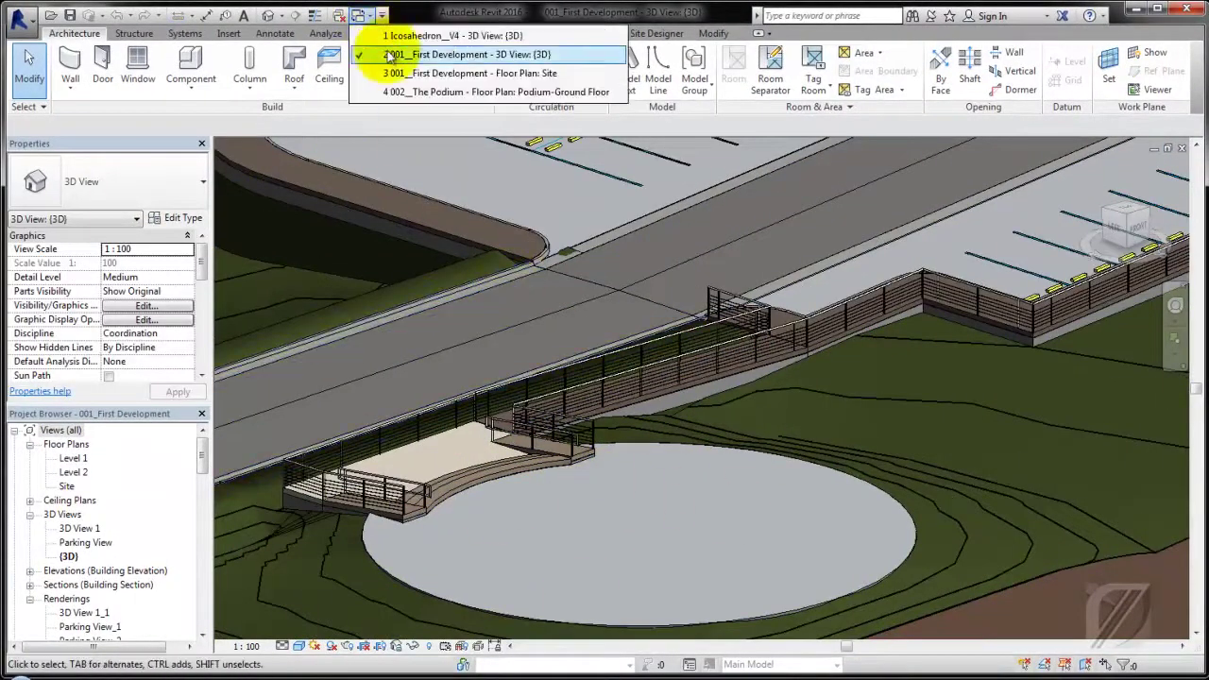
left_click(416, 91)
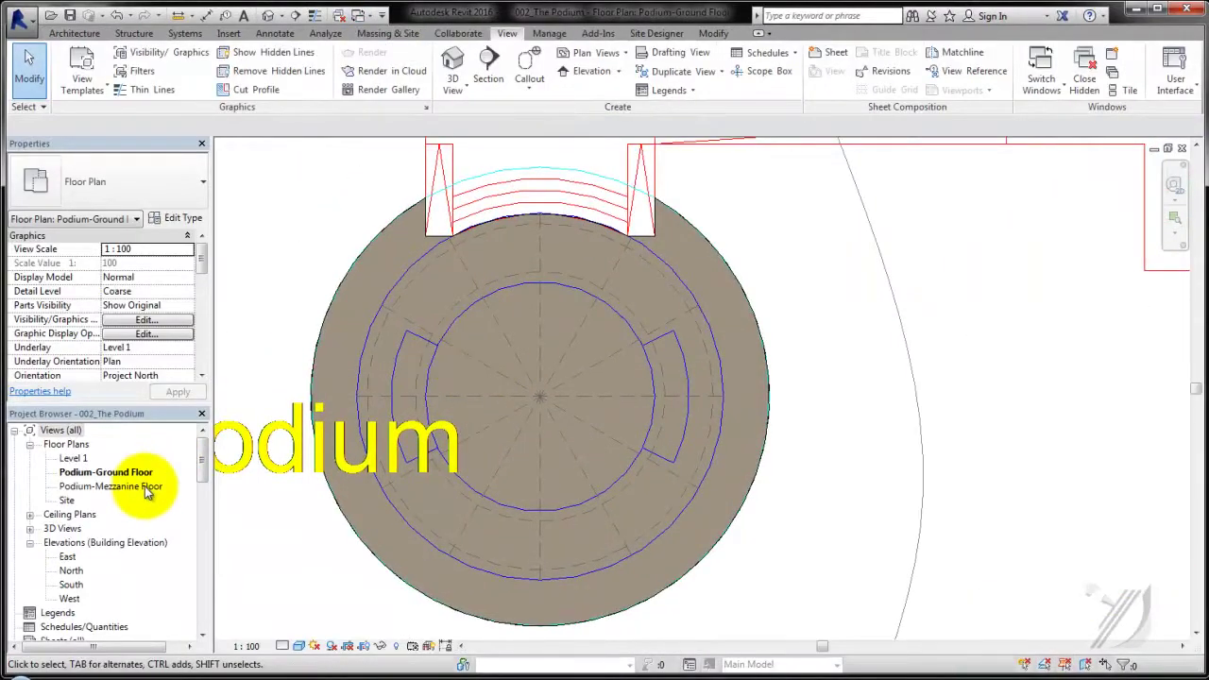
double_click(144, 485)
Start a floor and duplicate Podium Floor 300mm as a new type, Podium Mezzanine 300mm.
left_click(74, 33)
left_click(364, 84)
left_click(378, 118)
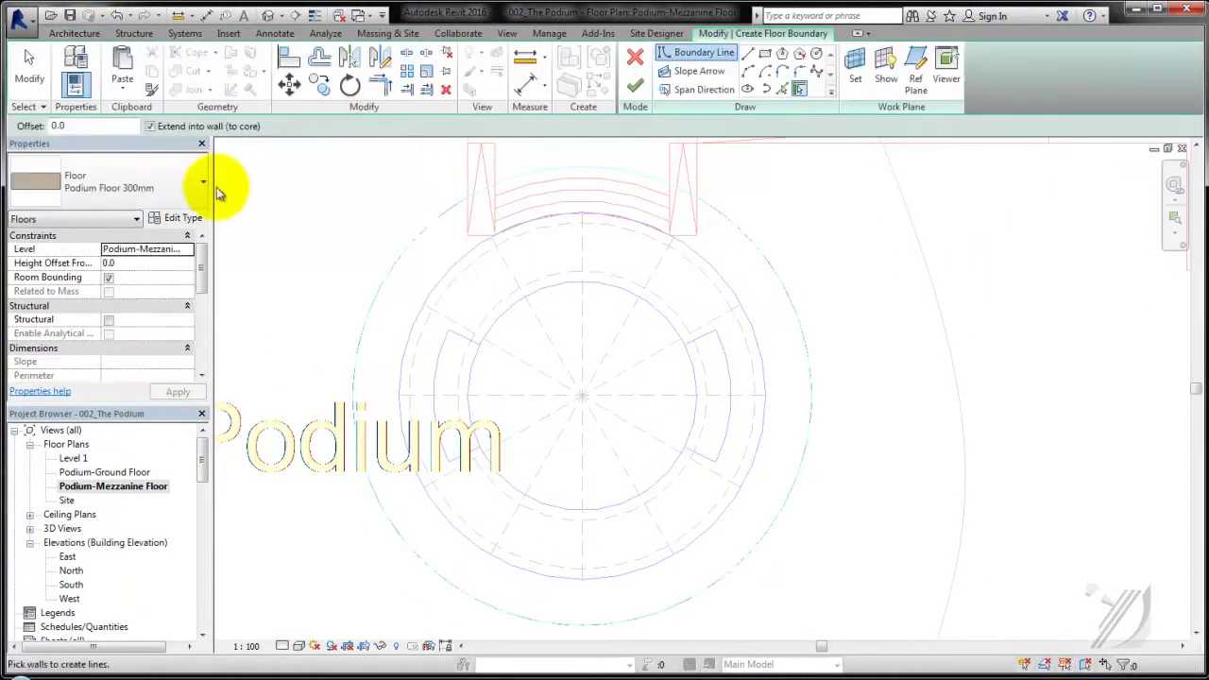
left_click(179, 216)
left_click(703, 114)
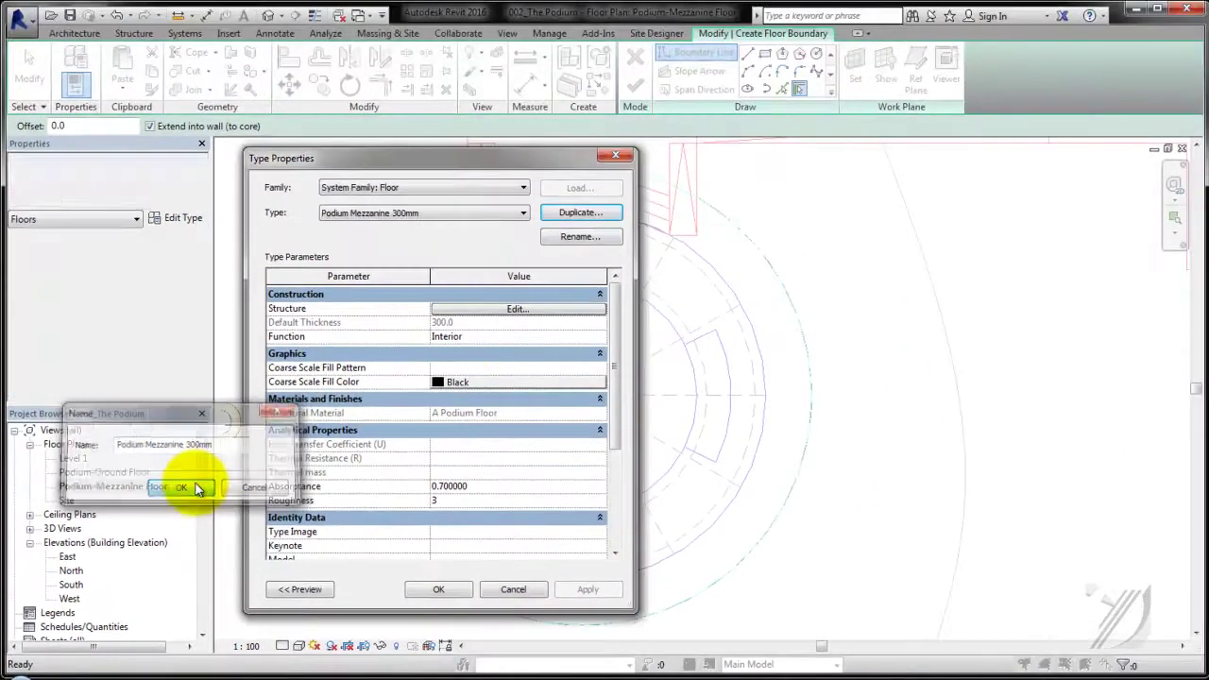
left_click(219, 445)
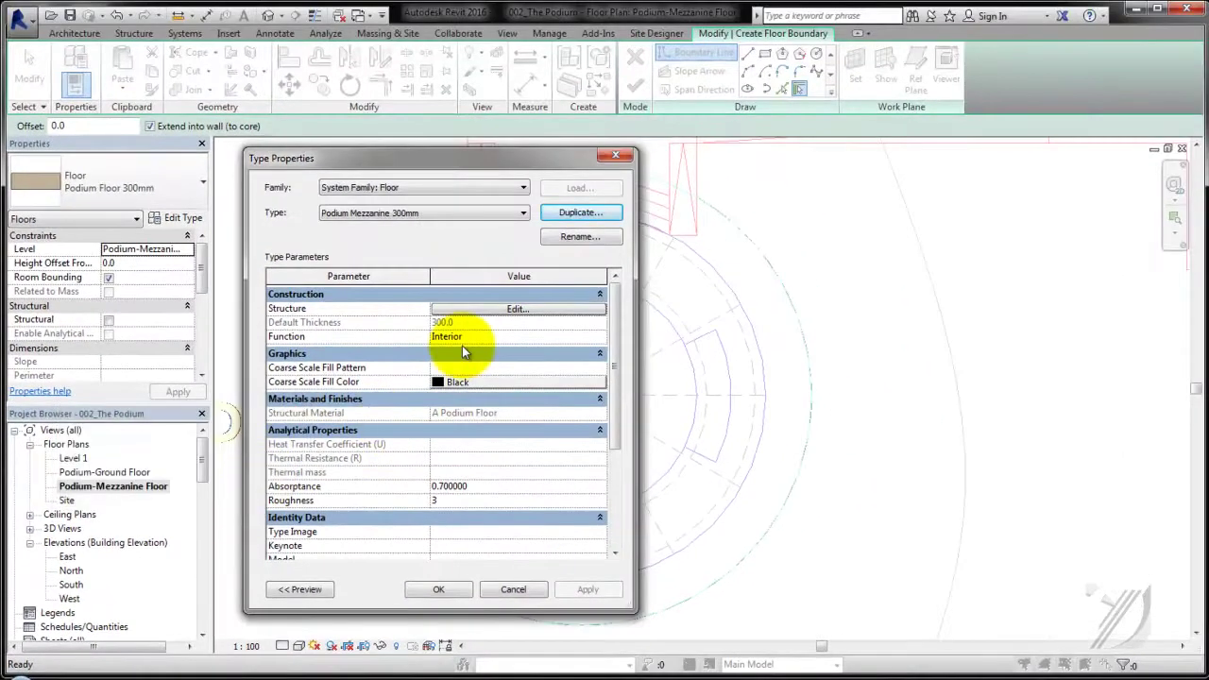
left_click(435, 590)
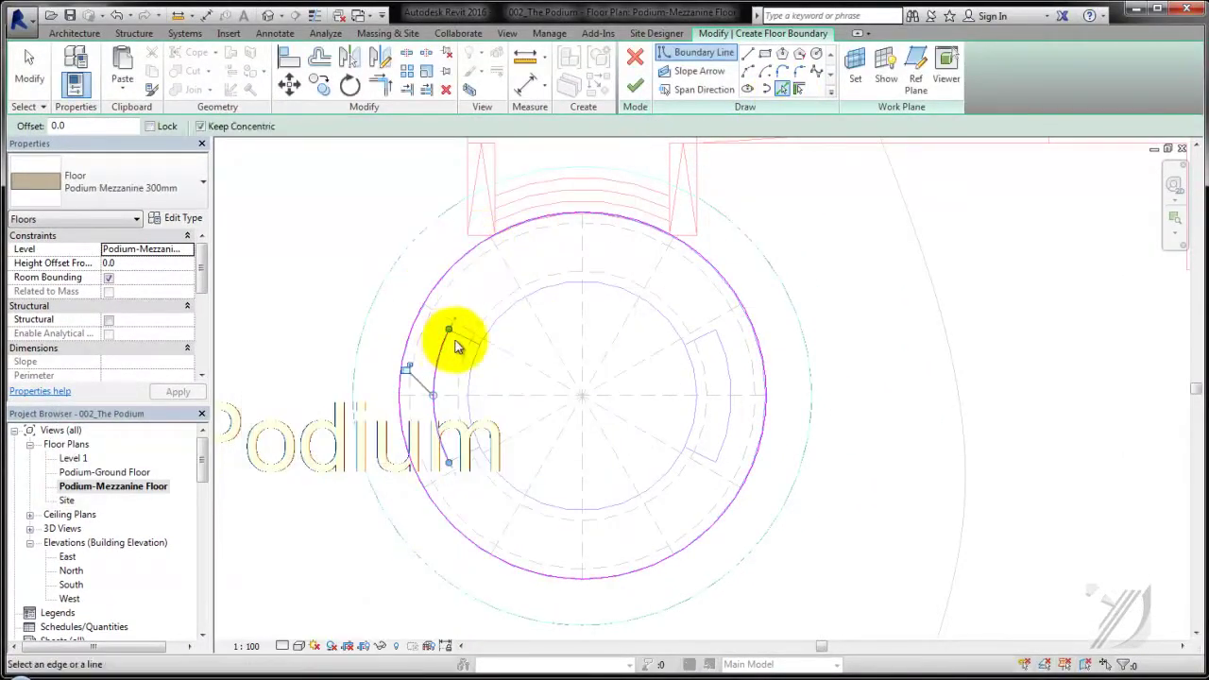
Trim the floor boundary into a closed notched ring and finish the sketch.
left_click(404, 62)
left_click(764, 378)
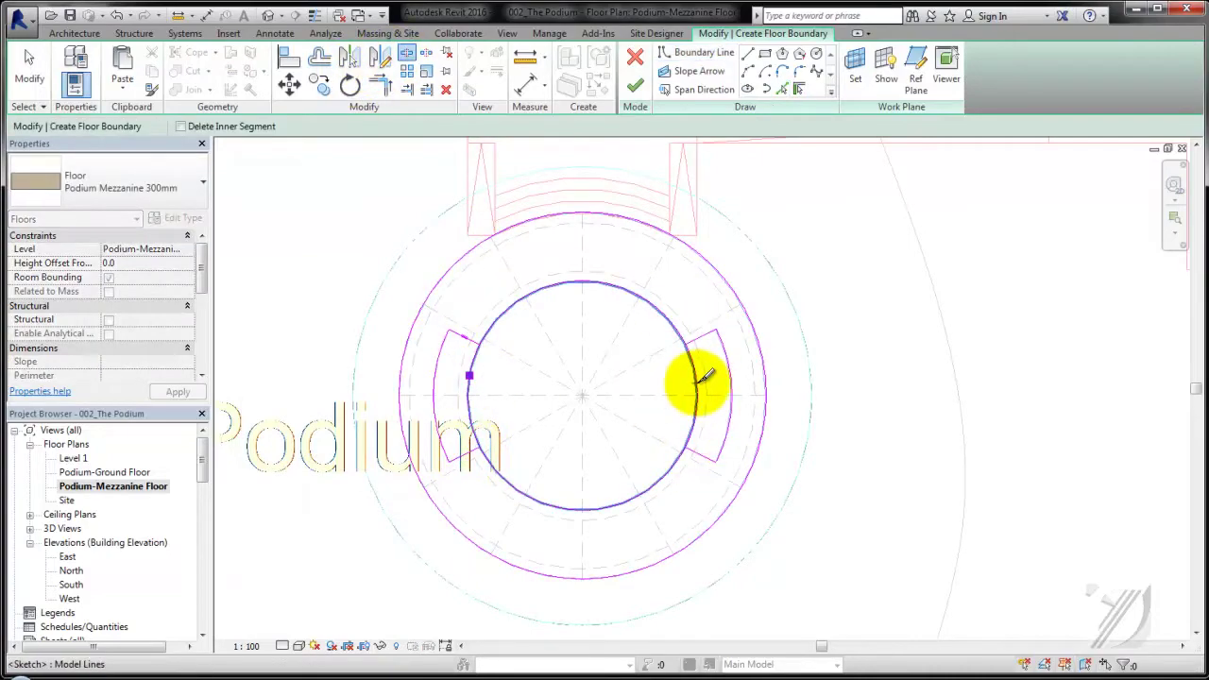
left_click(475, 348)
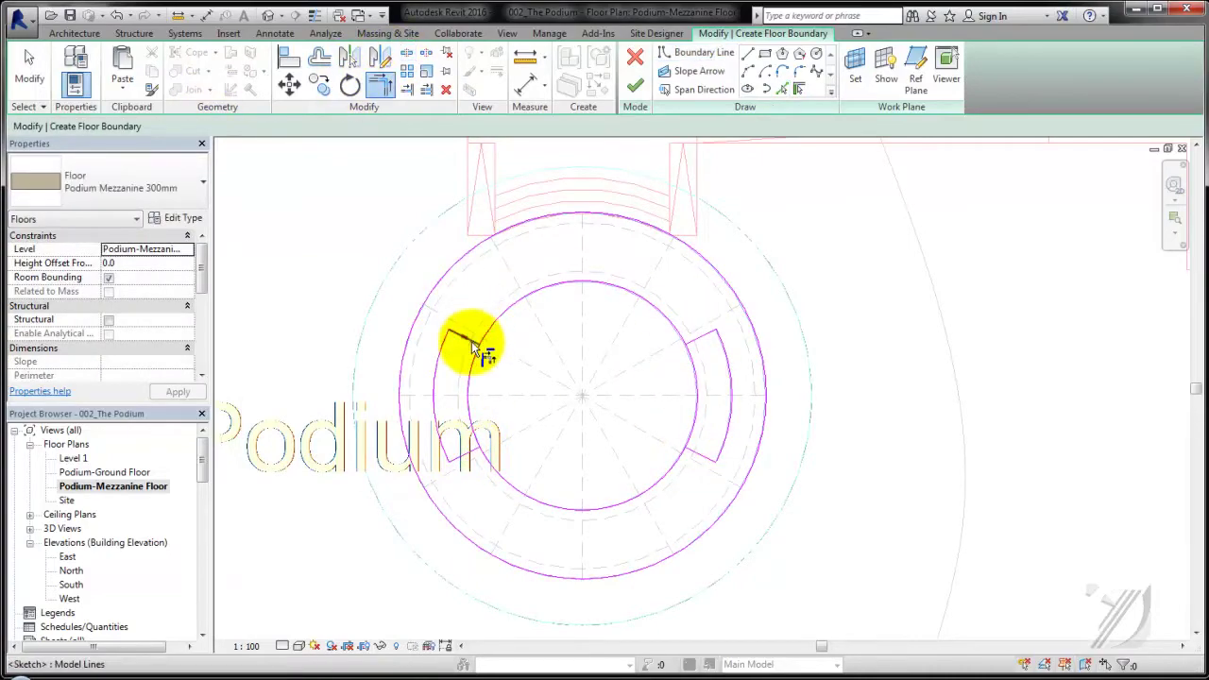
left_click(638, 88)
Inspect both podium floors in the default 3D view, then return to the ground floor plan.
left_click(31, 527)
double_click(68, 542)
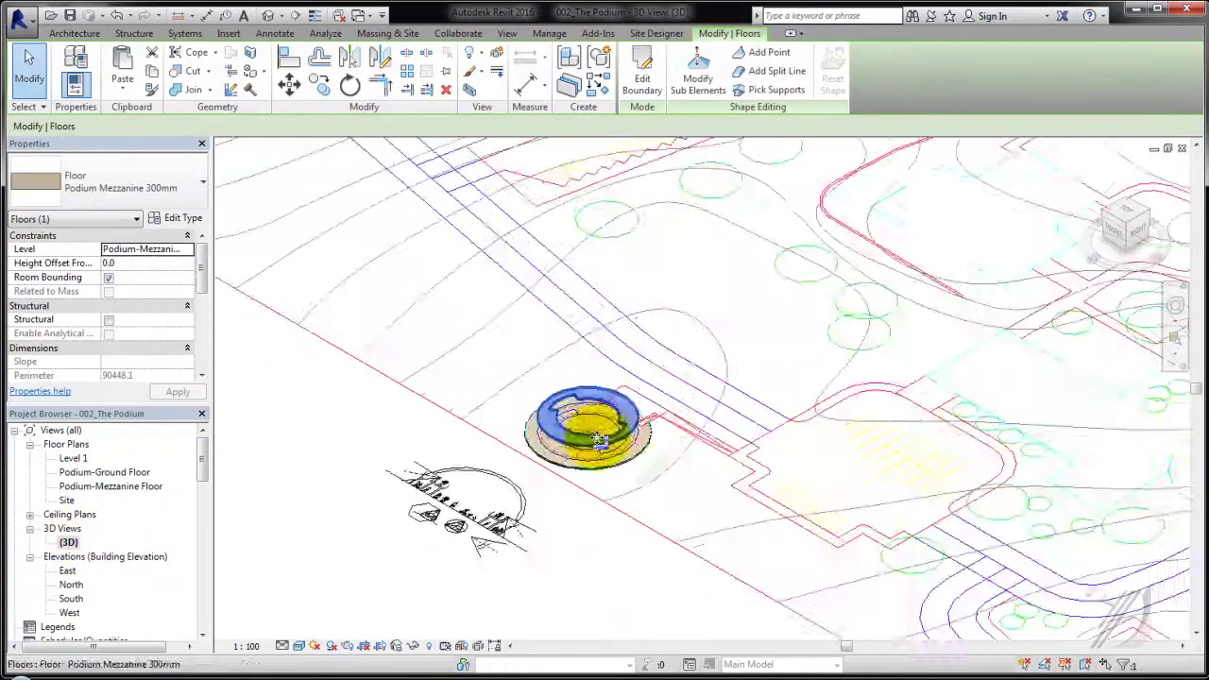
scroll(557, 434, "up", 5)
mouse_move(567, 444)
middle_mouse_down("shift")
mouse_move(599, 477)
mouse_move(728, 532)
mouse_move(479, 574)
mouse_move(86, 513)
middle_mouse_up("shift")
key("Escape")
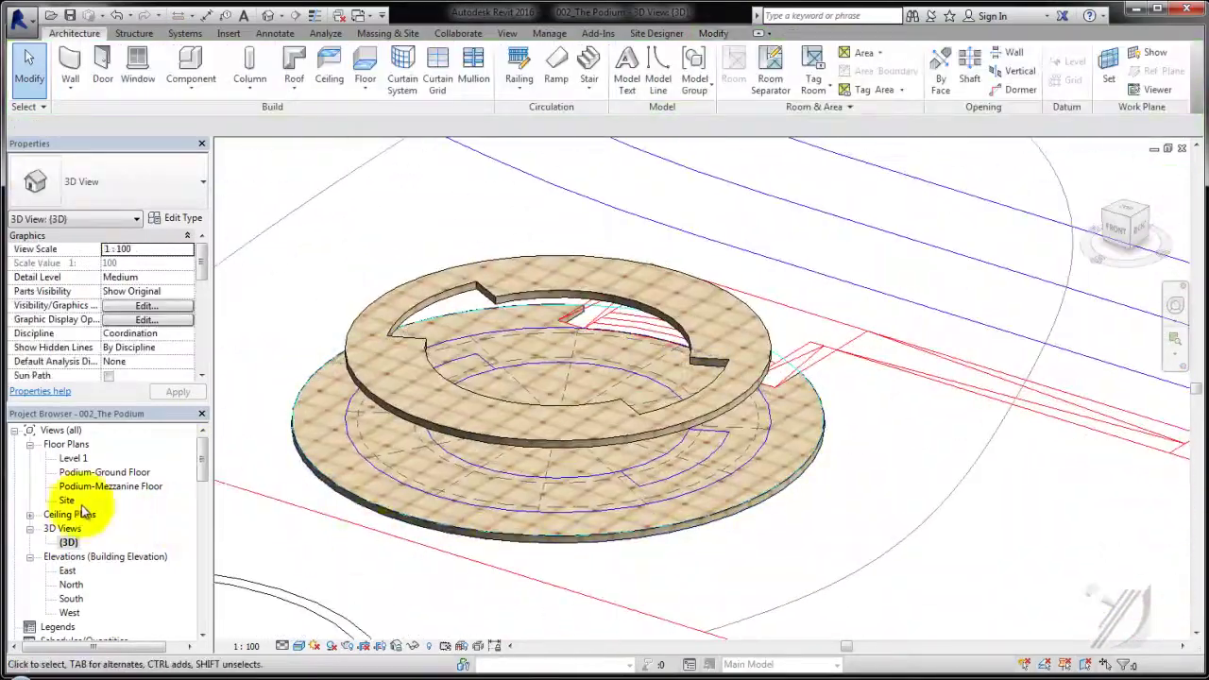
double_click(99, 472)
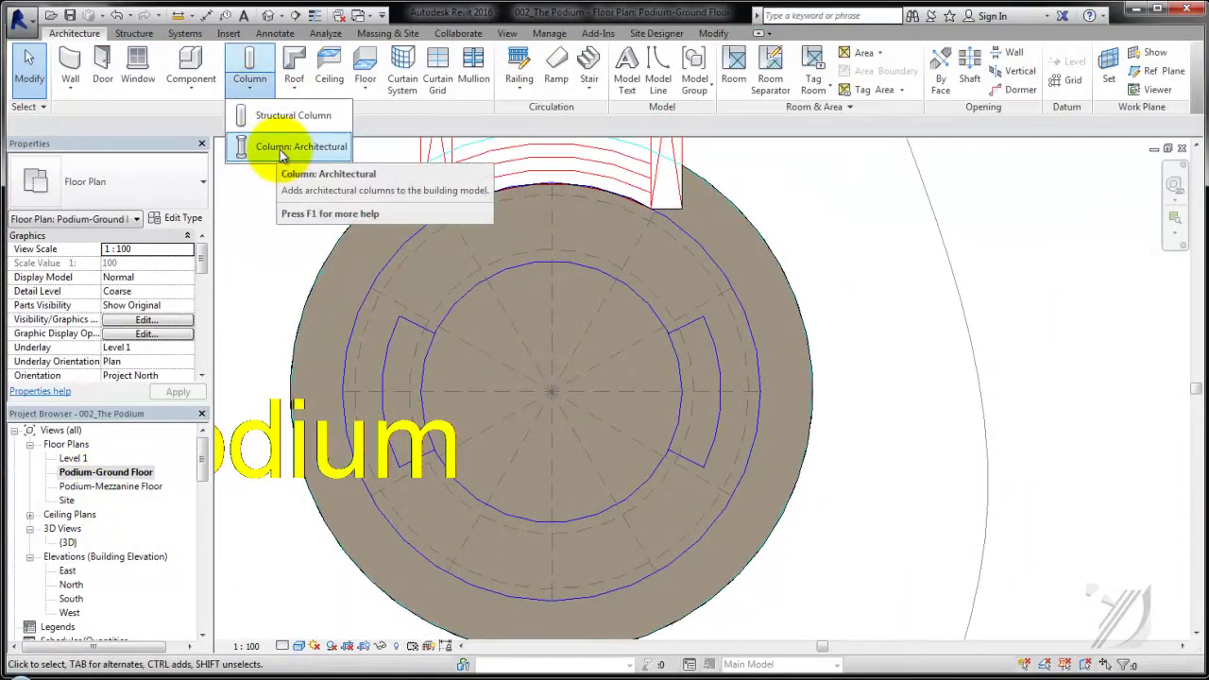
Pick the 457 x 475mm architectural column type, then cancel placement.
left_click(281, 149)
left_click(194, 198)
left_click(99, 268)
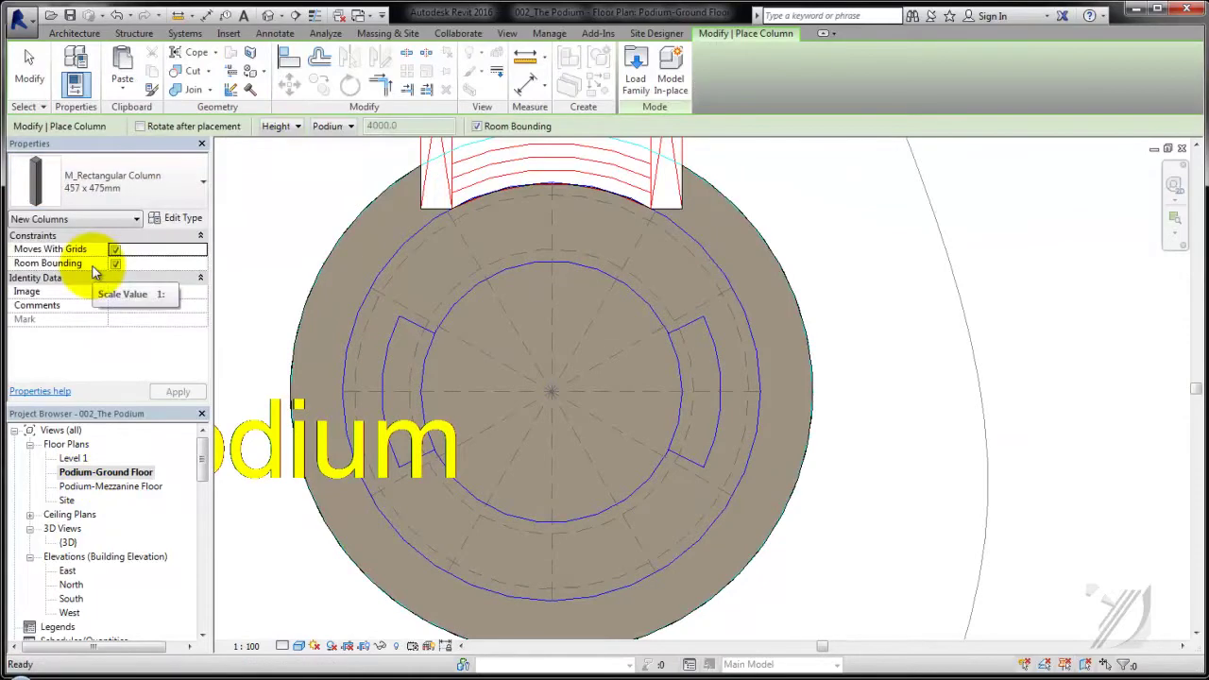
key("Escape")
Draw radial grids 1 to 3 through the podium centre.
left_click(1056, 81)
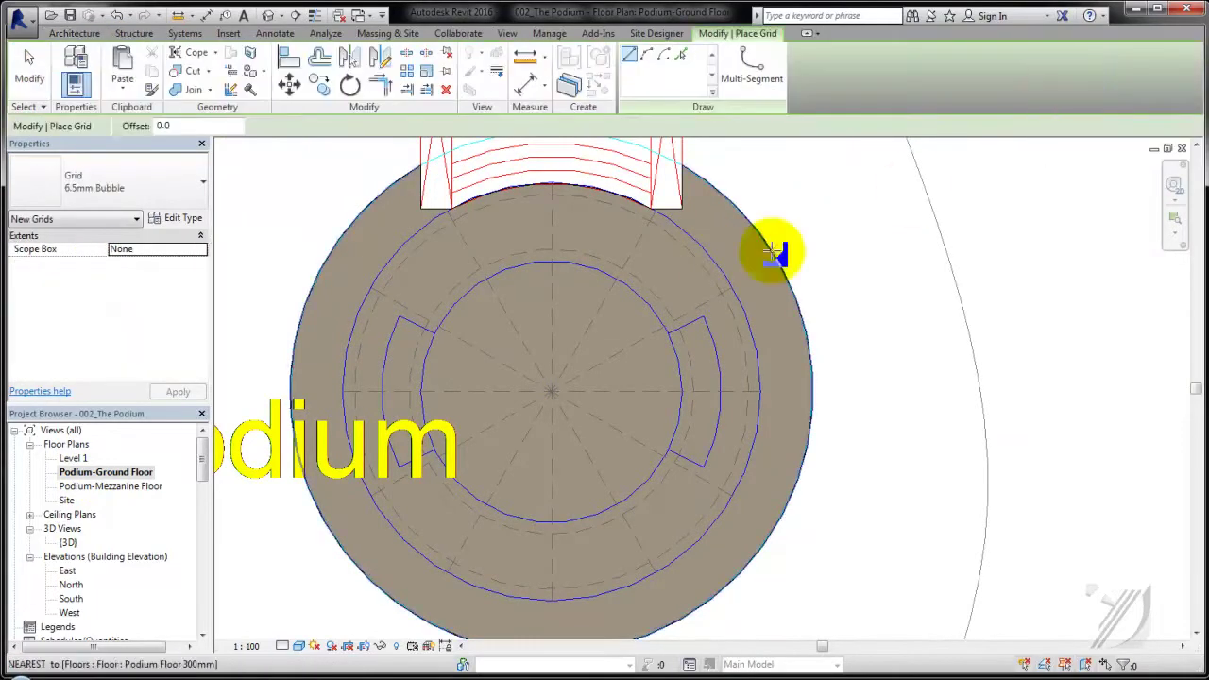
scroll(642, 217, "down", 1)
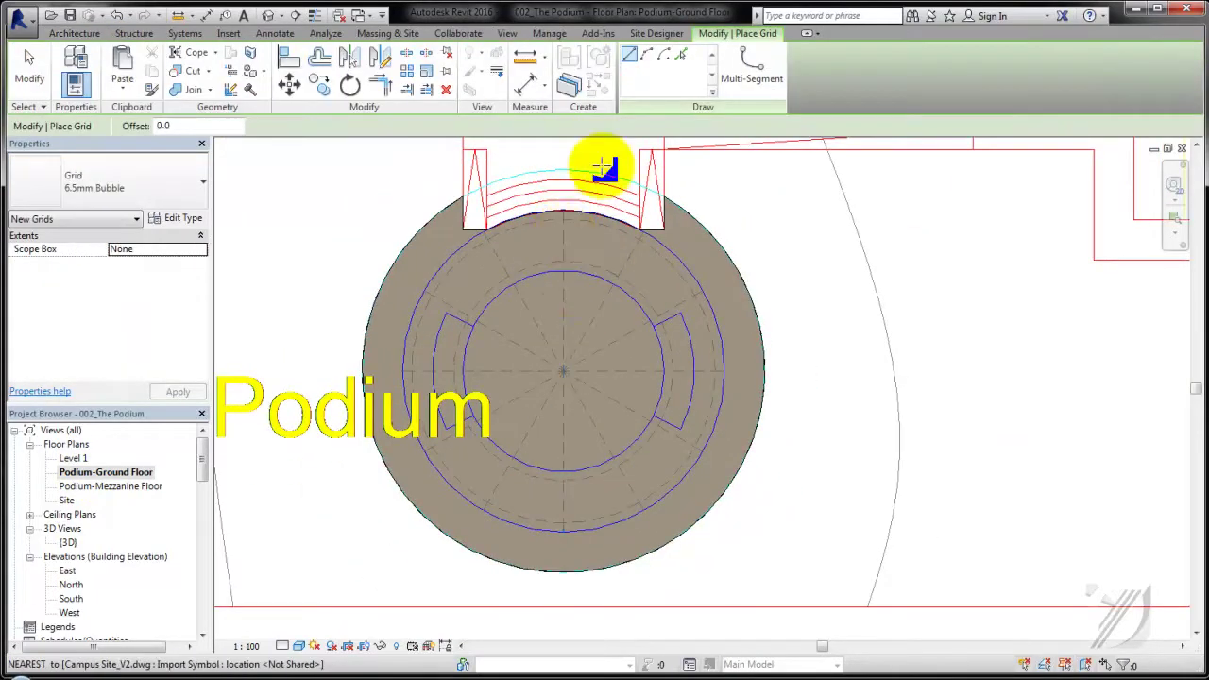
left_click(564, 156)
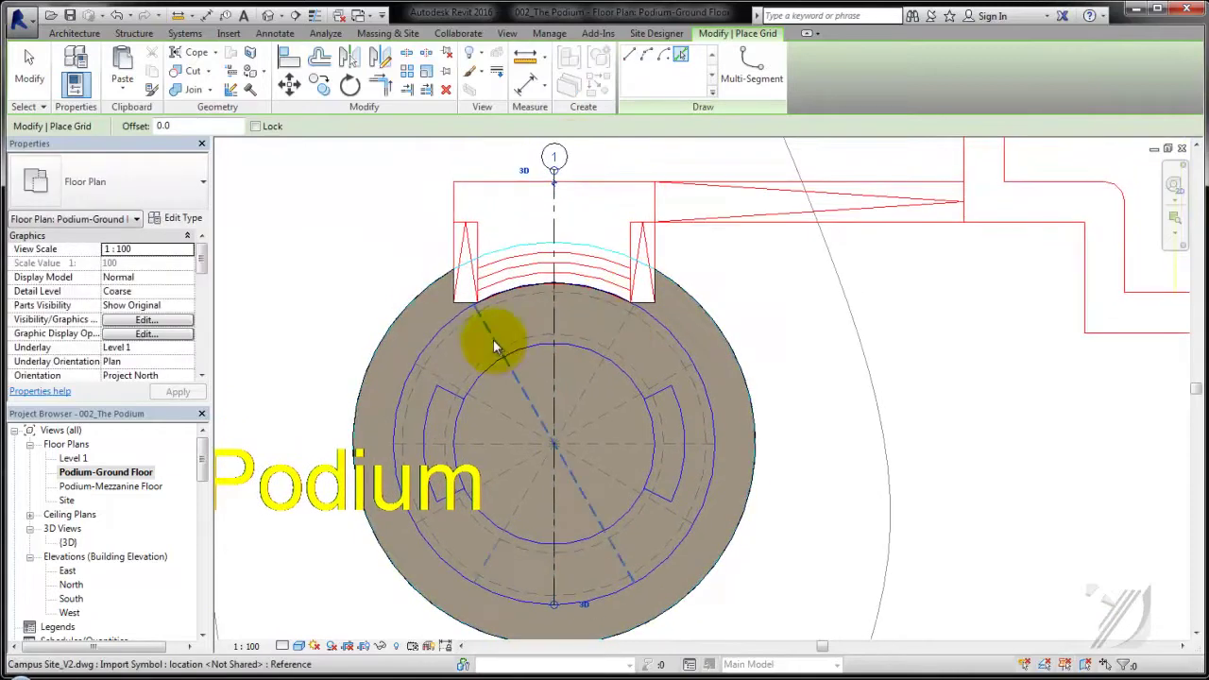
left_click(472, 580)
left_click(718, 184)
left_click(416, 519)
left_click(794, 302)
left_click(391, 444)
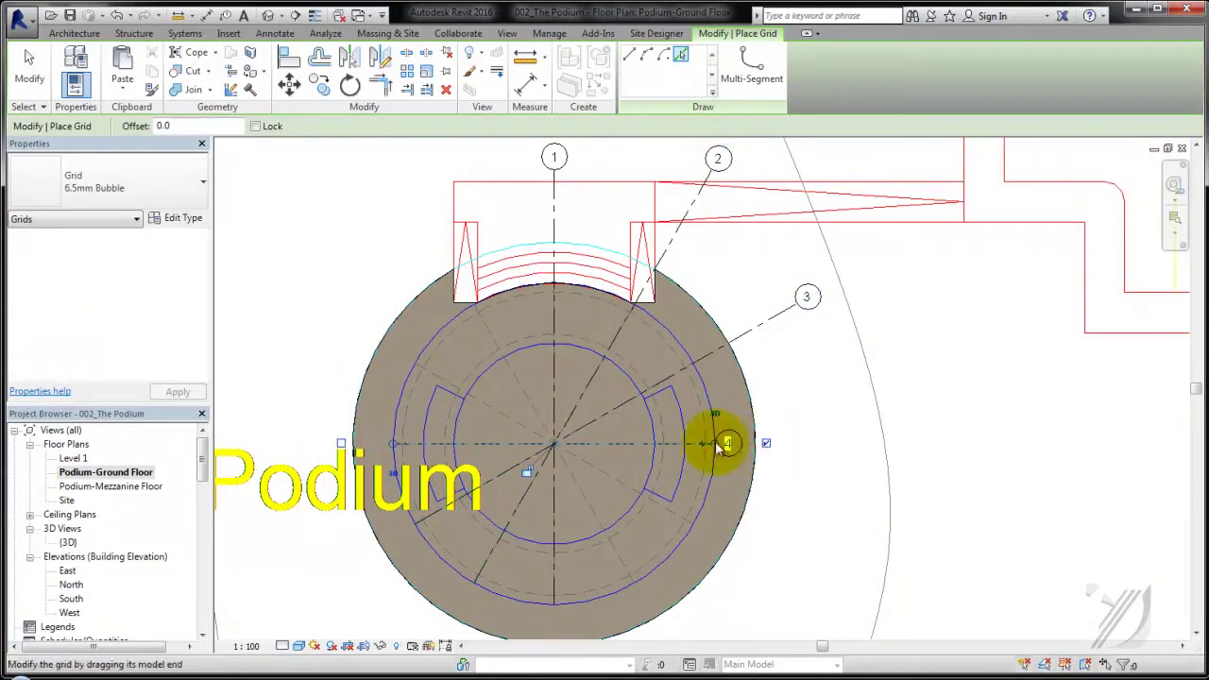
Draw radial grids 4 to 6 through the podium centre.
left_click(831, 442)
left_click(694, 524)
left_click(401, 364)
left_click(772, 539)
left_click(421, 200)
left_click(617, 531)
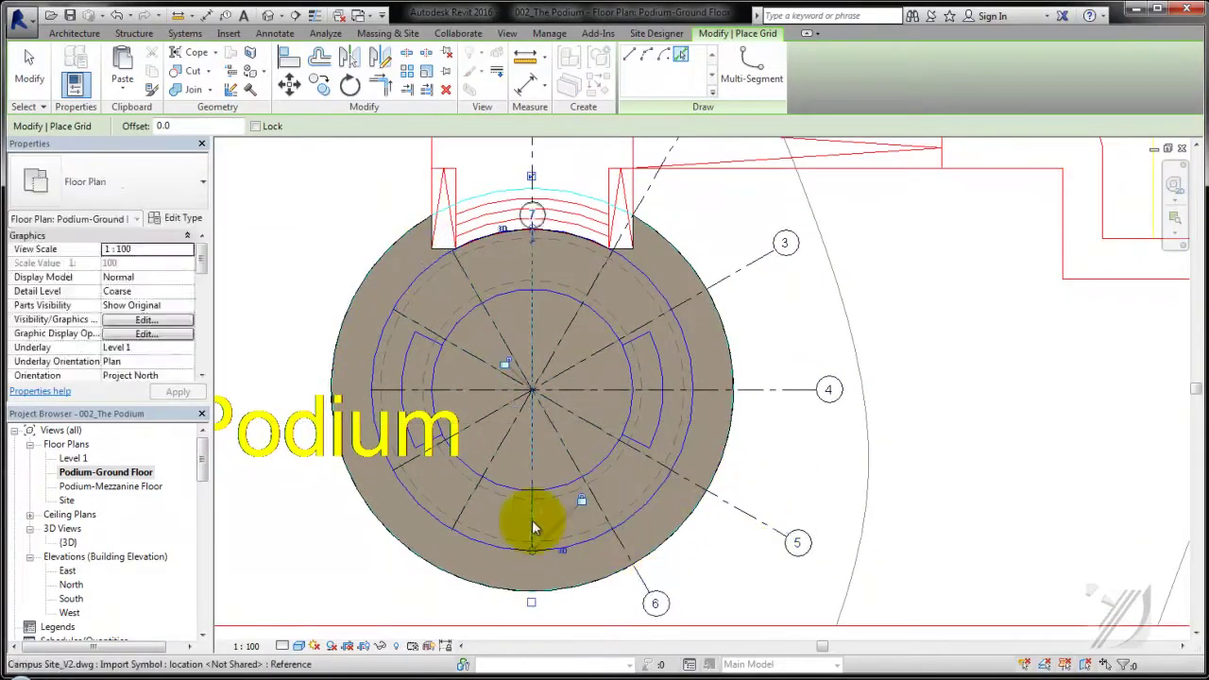
scroll(578, 566, "down", 2)
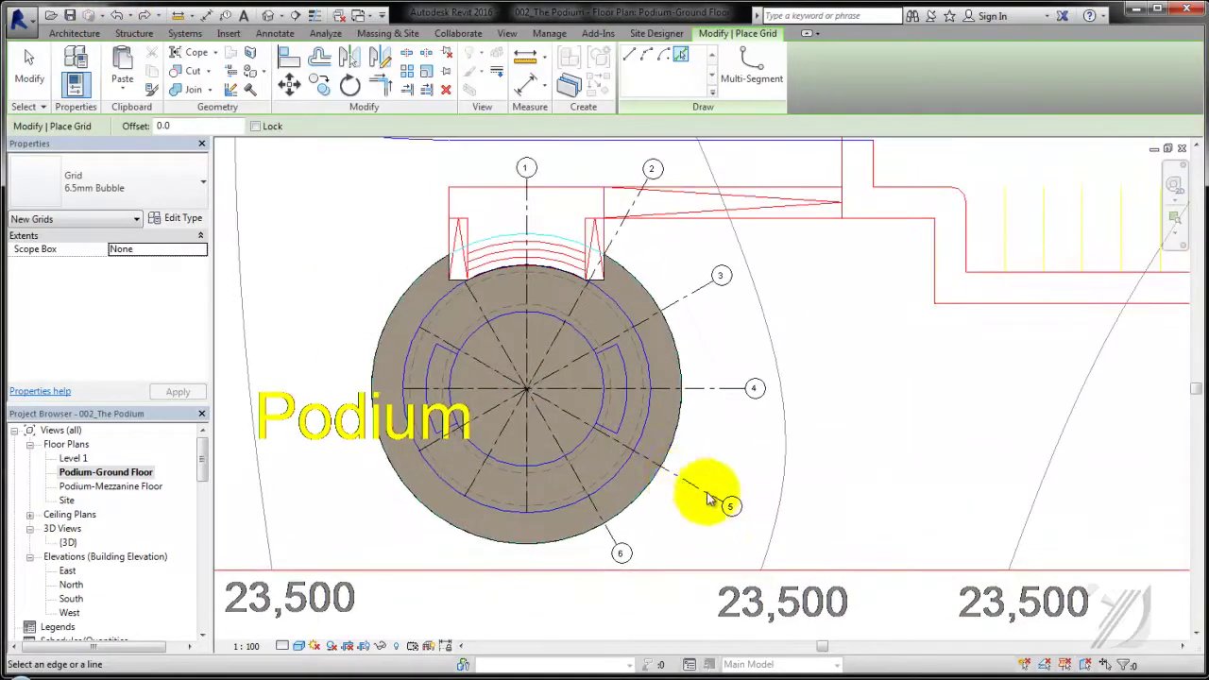
left_click(28, 64)
Draw an arc grid around the podium centre and drag its end up near grid 10.
left_click(250, 66)
scroll(472, 284, "up", 2)
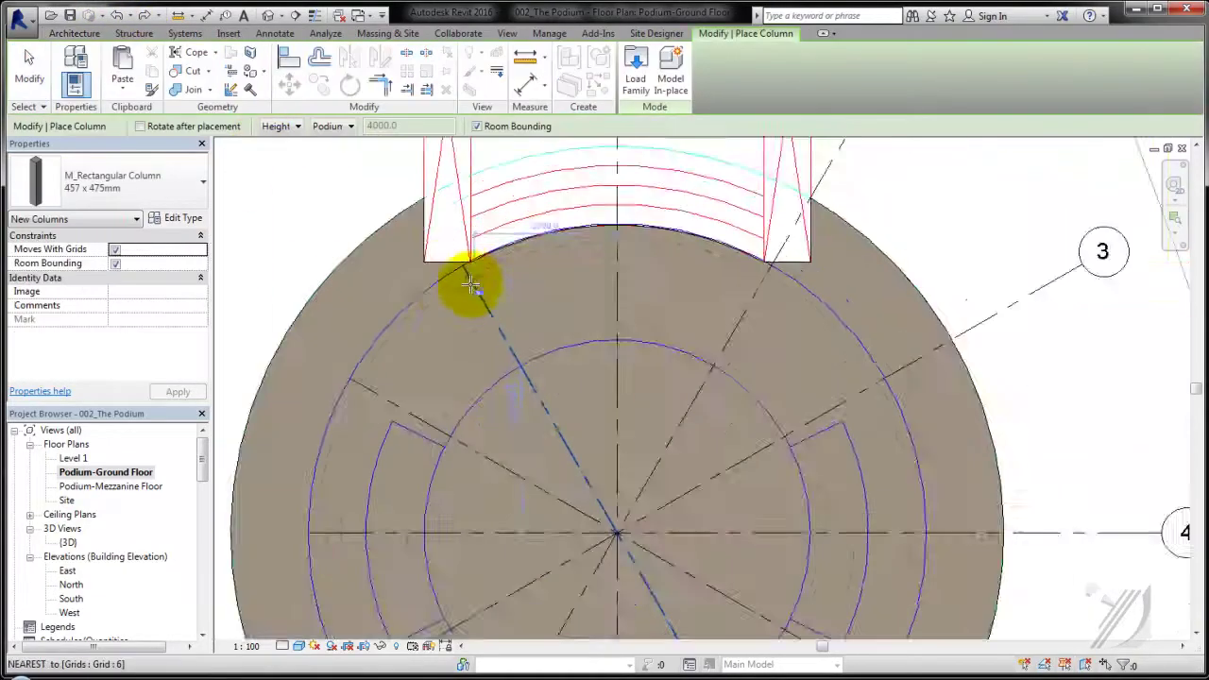
key("Escape")
left_click(1067, 78)
key("Escape")
key("Escape")
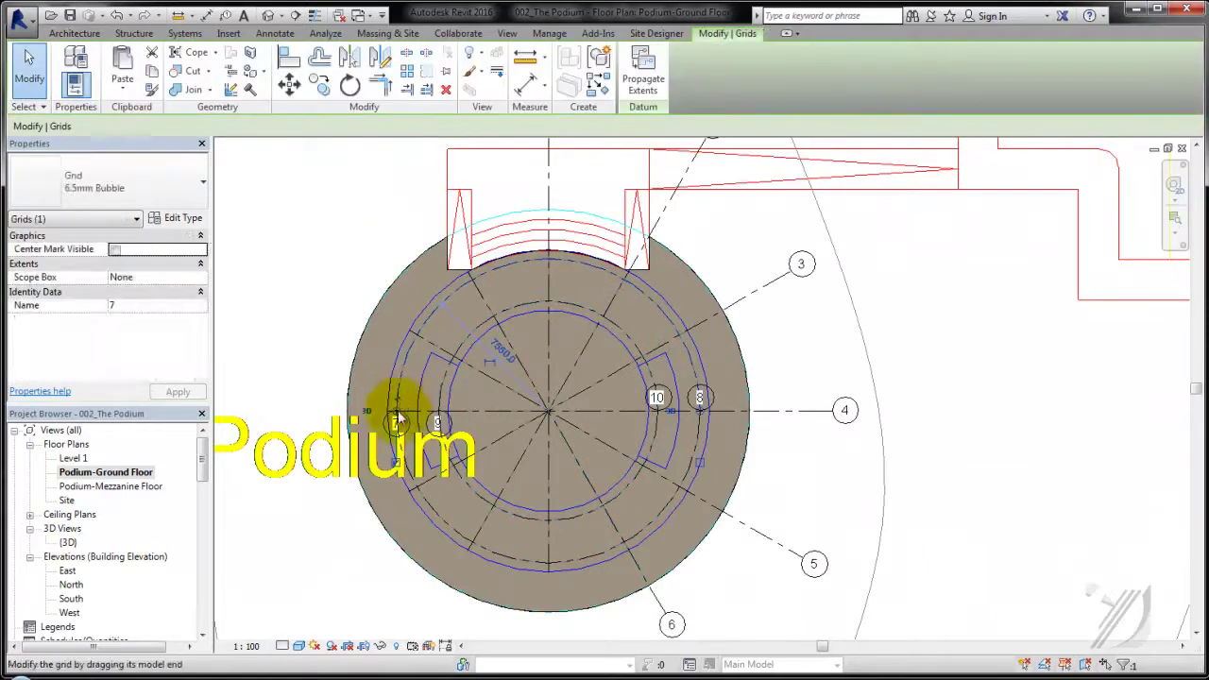
left_click_drag(629, 475, 659, 395)
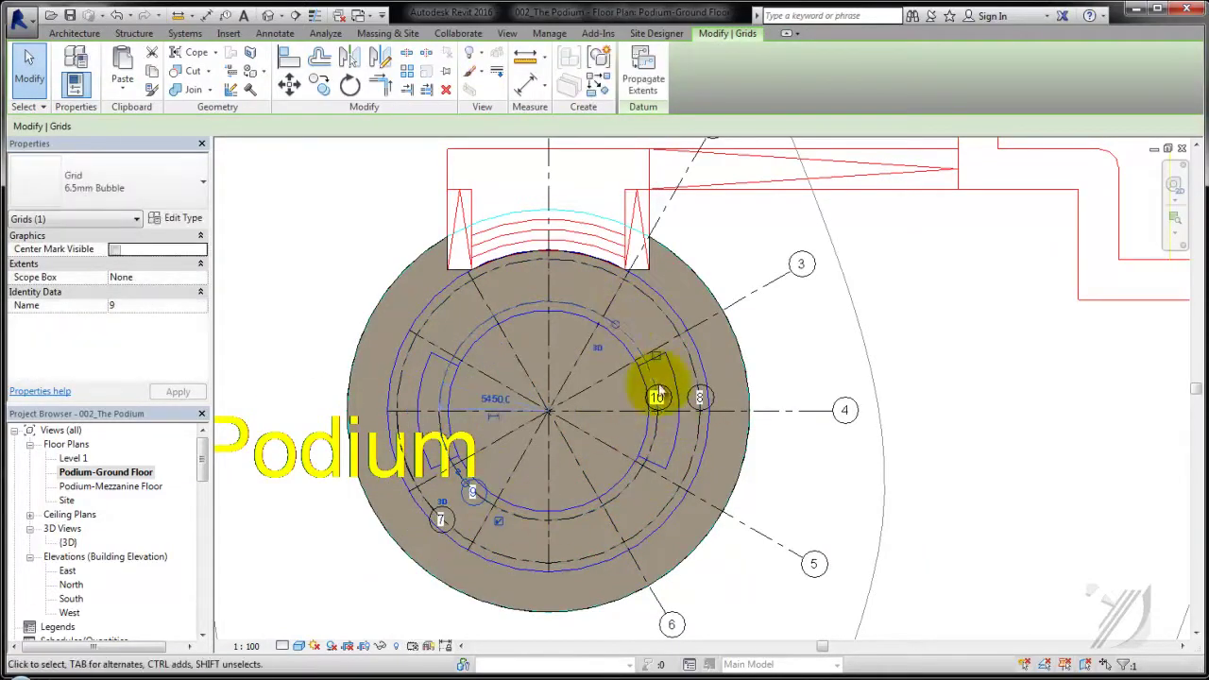
key("Escape")
Place a column at the intersection of grids 5 and 7.
left_click(255, 66)
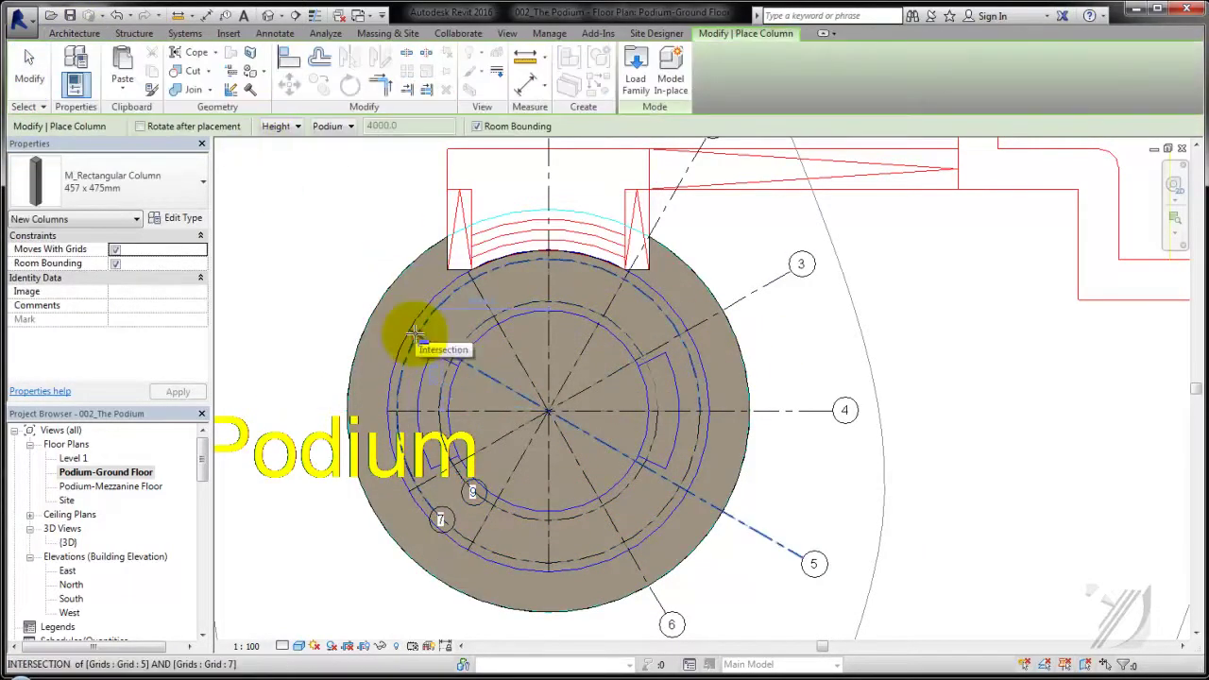
left_click(471, 280)
scroll(556, 288, "up", 1)
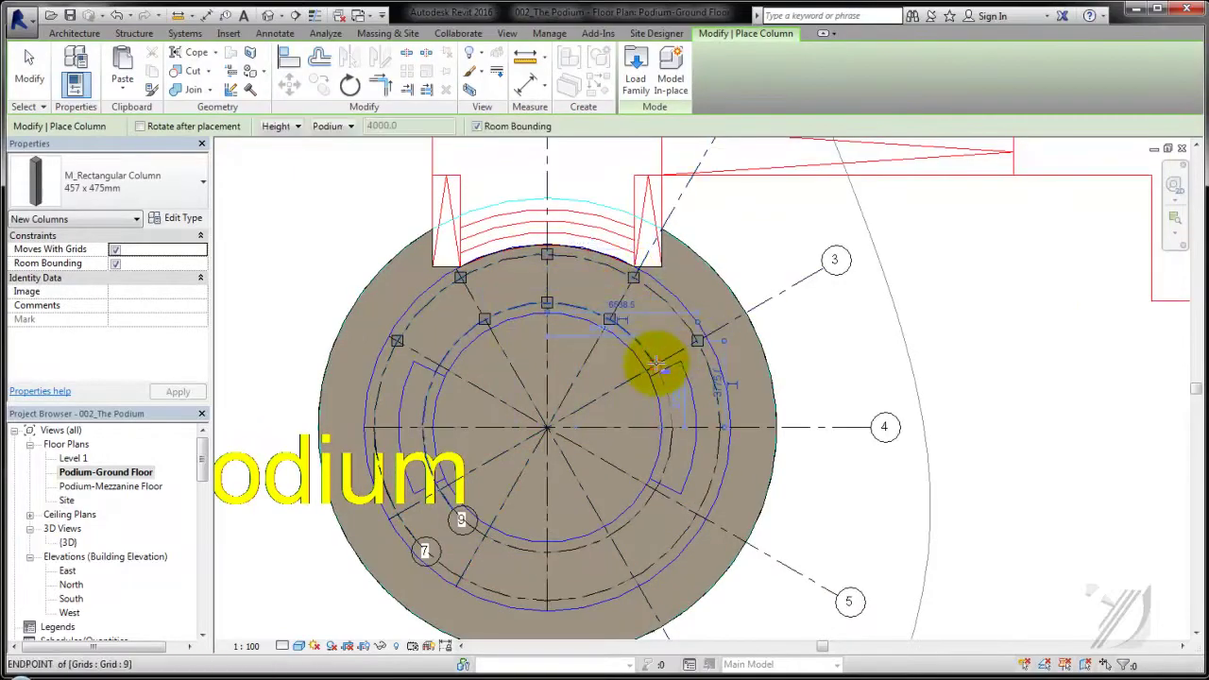
scroll(504, 453, "up", 1)
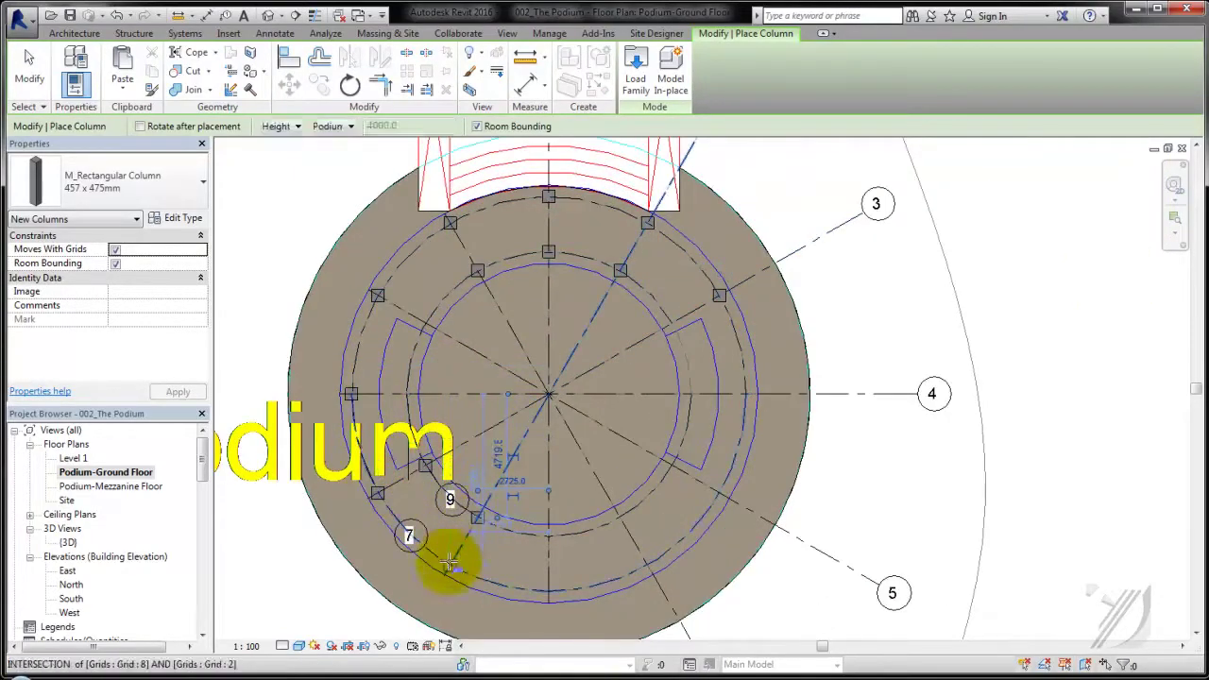
scroll(649, 563, "up", 1)
scroll(612, 505, "up", 2)
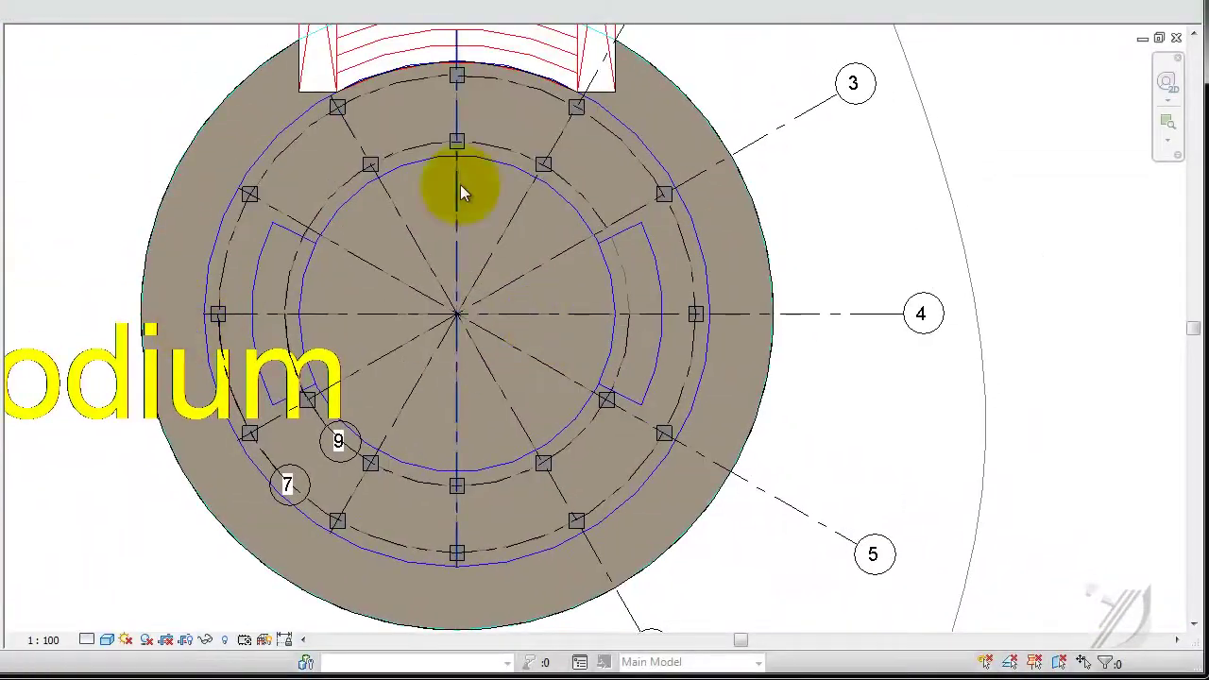
key("Escape")
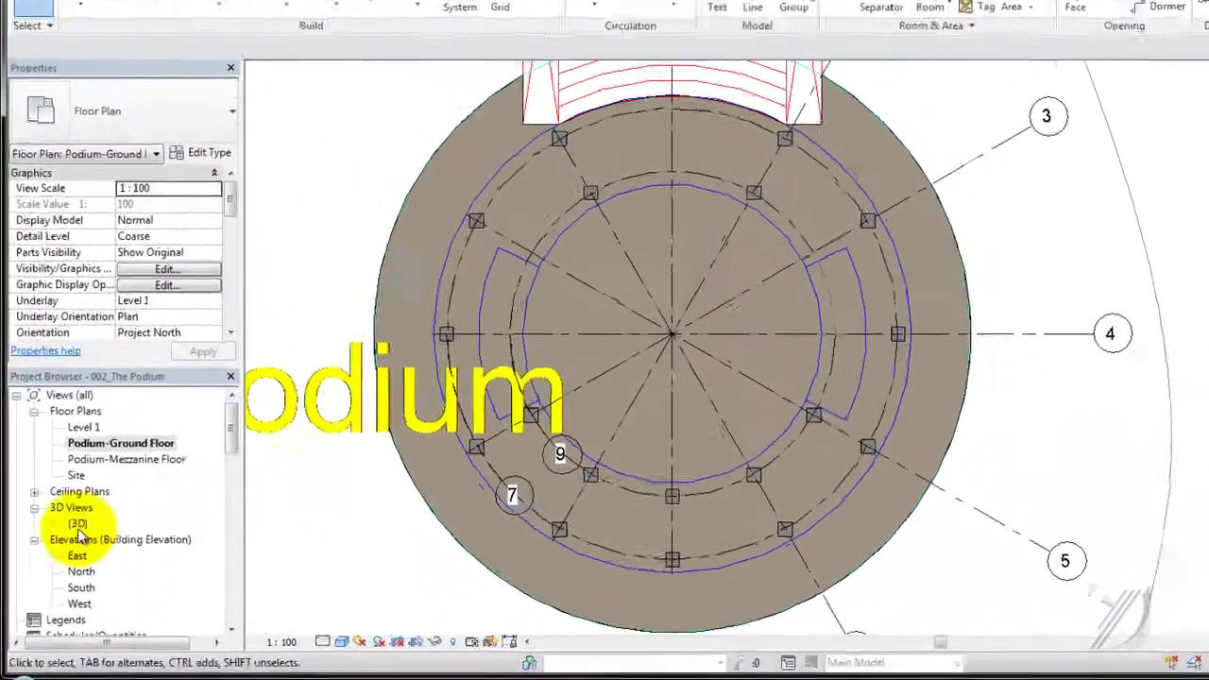
In the Podium-Ground Floor plan, pick a rectangular column and inspect the columns in 3D.
double_click(82, 515)
double_click(104, 431)
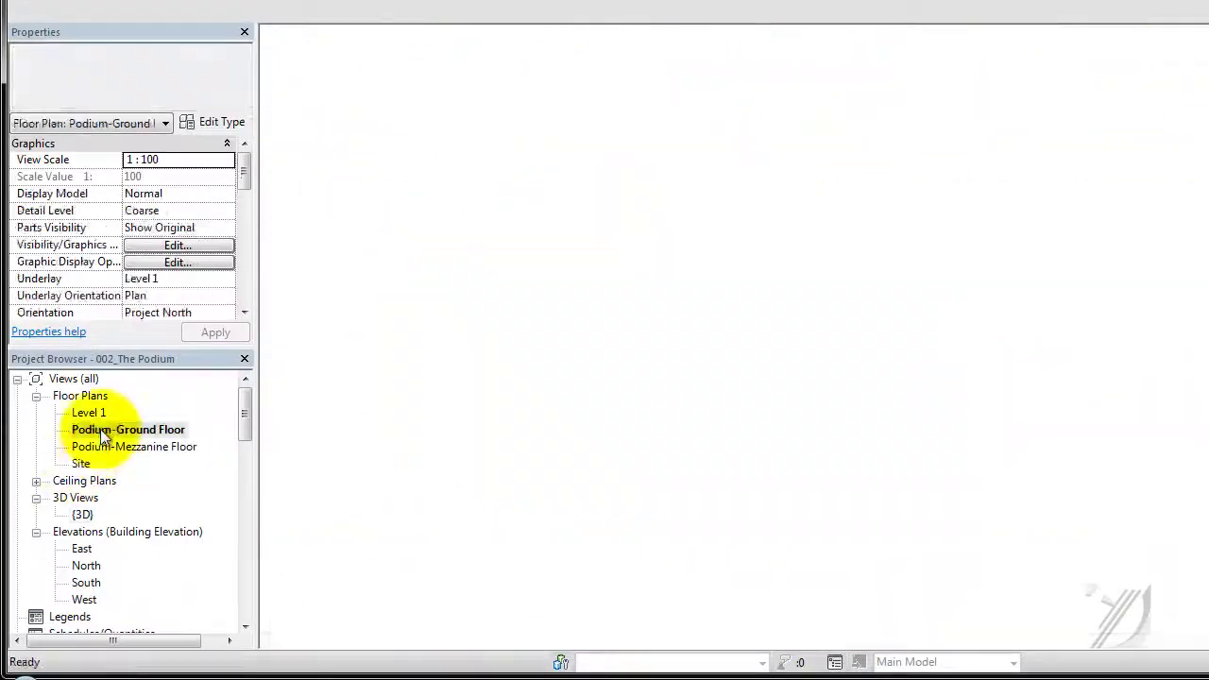
left_click(717, 554)
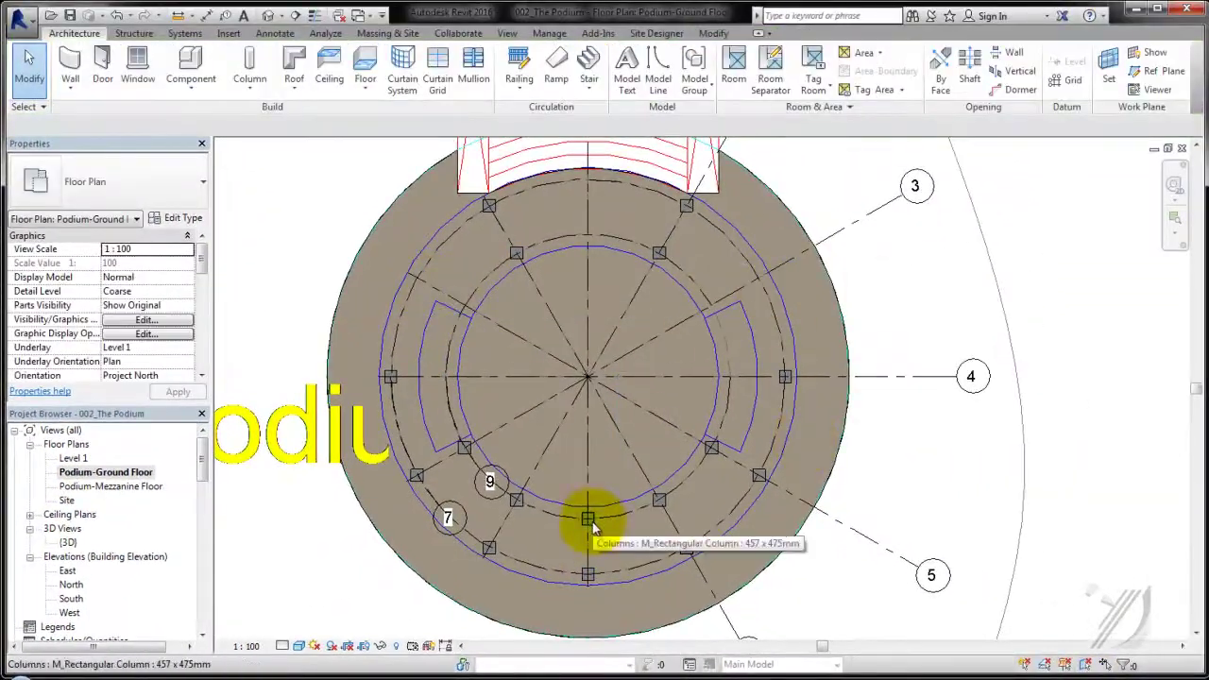
key("ctrl+Tab")
mouse_move(615, 532)
middle_mouse_down("shift")
mouse_move(898, 531)
mouse_move(553, 532)
mouse_move(578, 552)
mouse_move(882, 472)
mouse_move(545, 551)
mouse_move(678, 542)
mouse_move(564, 514)
middle_mouse_up("shift")
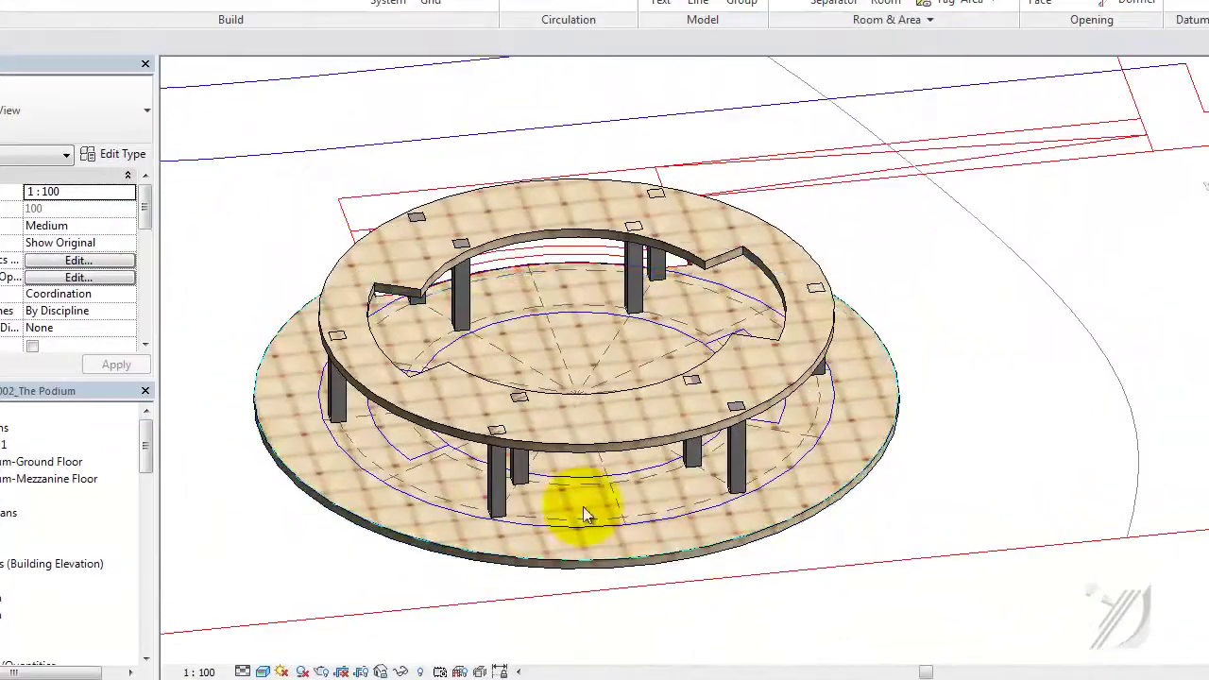
Select all columns visible in the view and apply a Top Offset of -300.
right_click(491, 481)
left_click(774, 248)
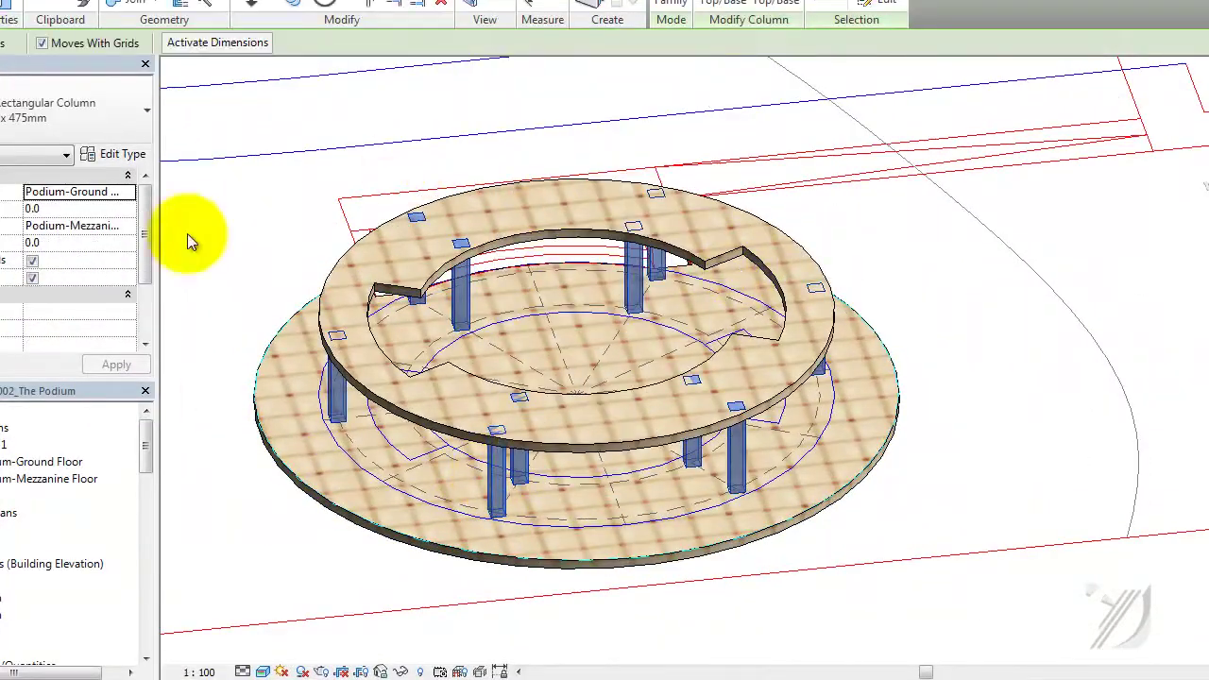
left_click(78, 242)
type("-30")
left_click(116, 365)
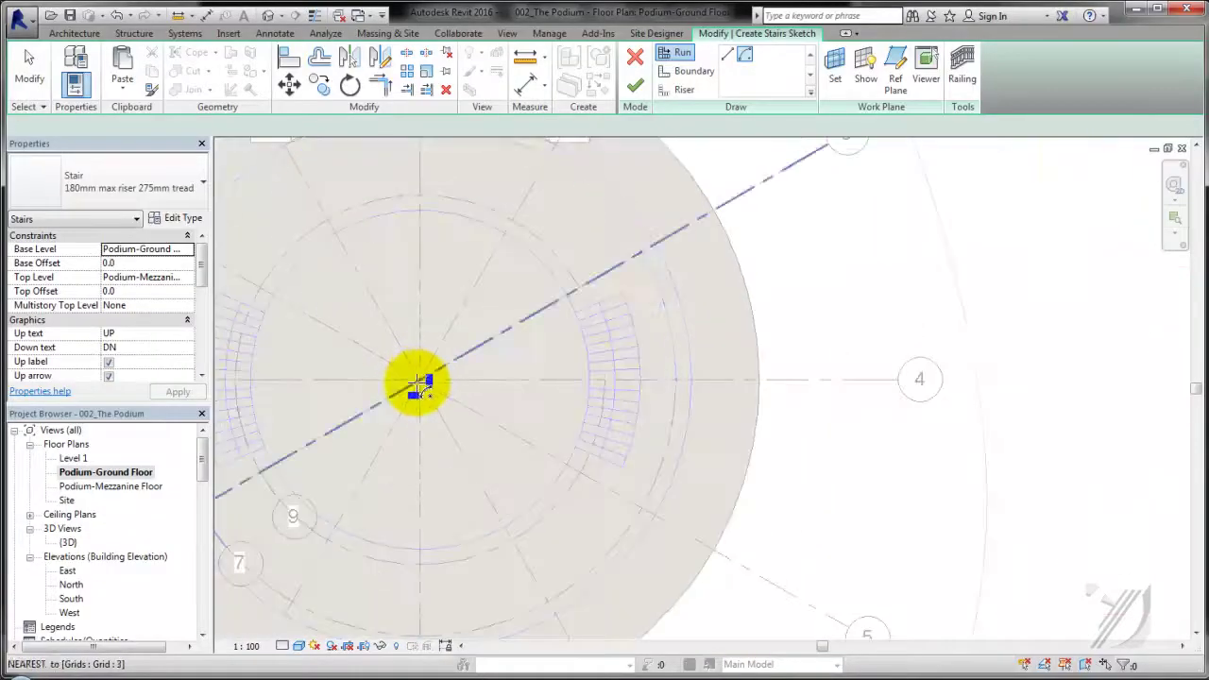
Draw the curved stair run centred on the plan centre and align-lock its boundary to the floor edge.
left_click(419, 383)
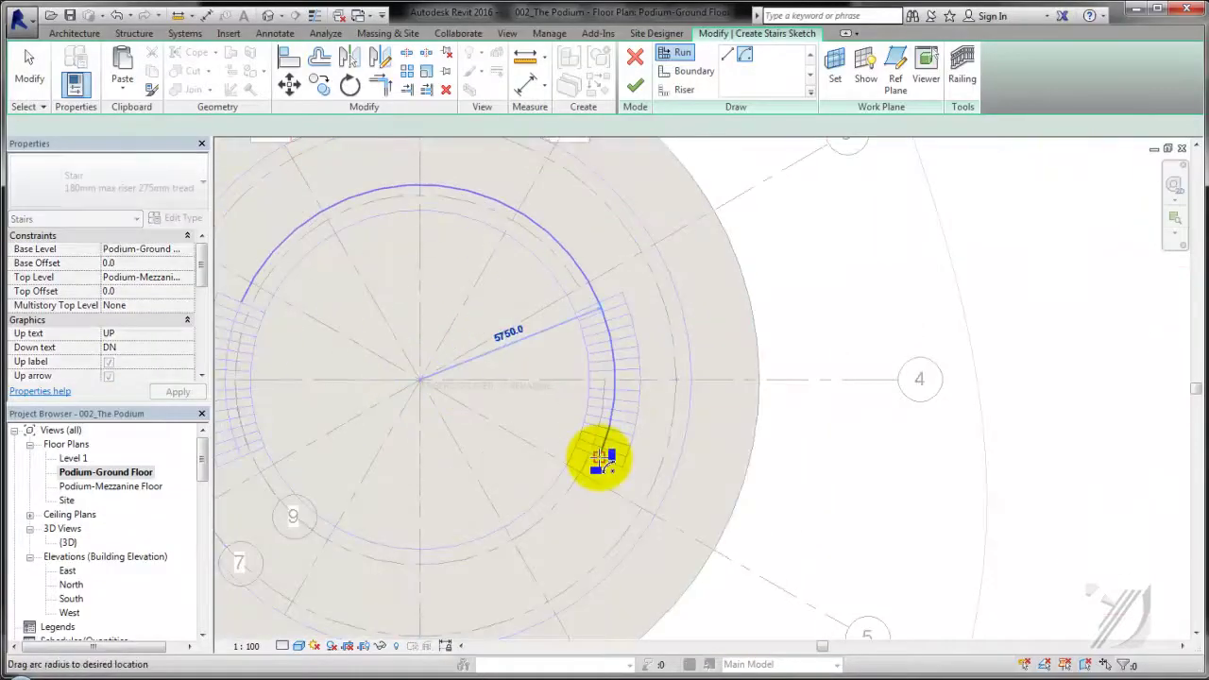
left_click(604, 307)
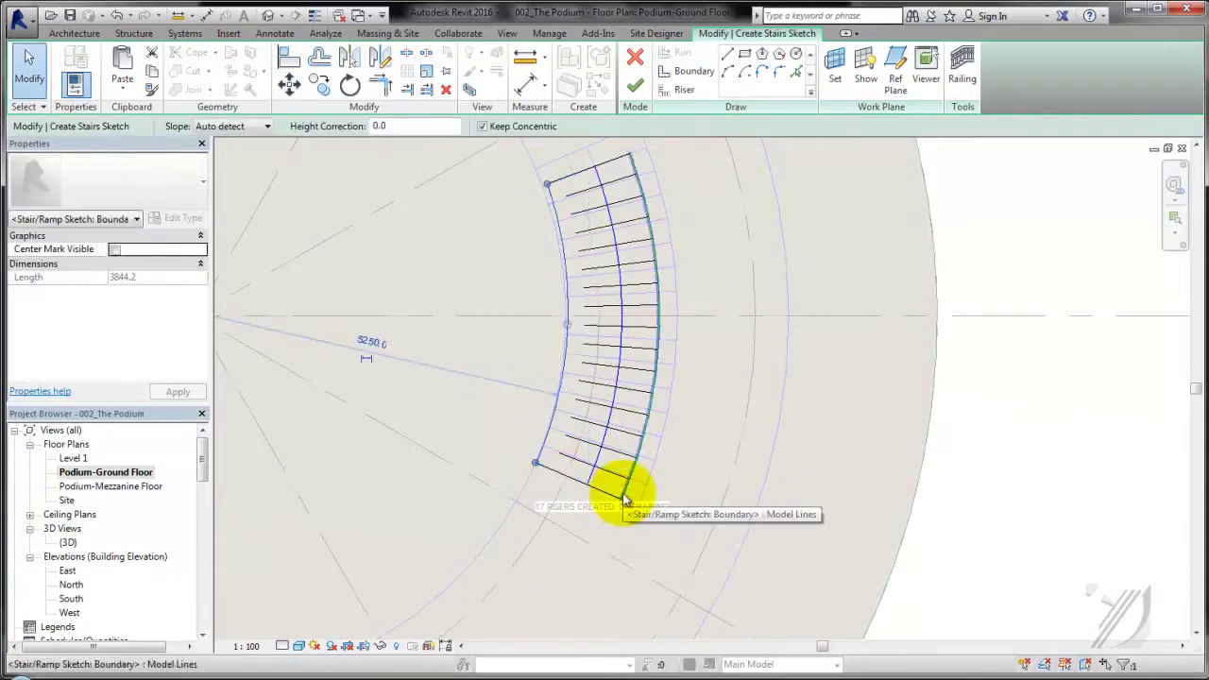
key("a")
key("l")
left_click(579, 261)
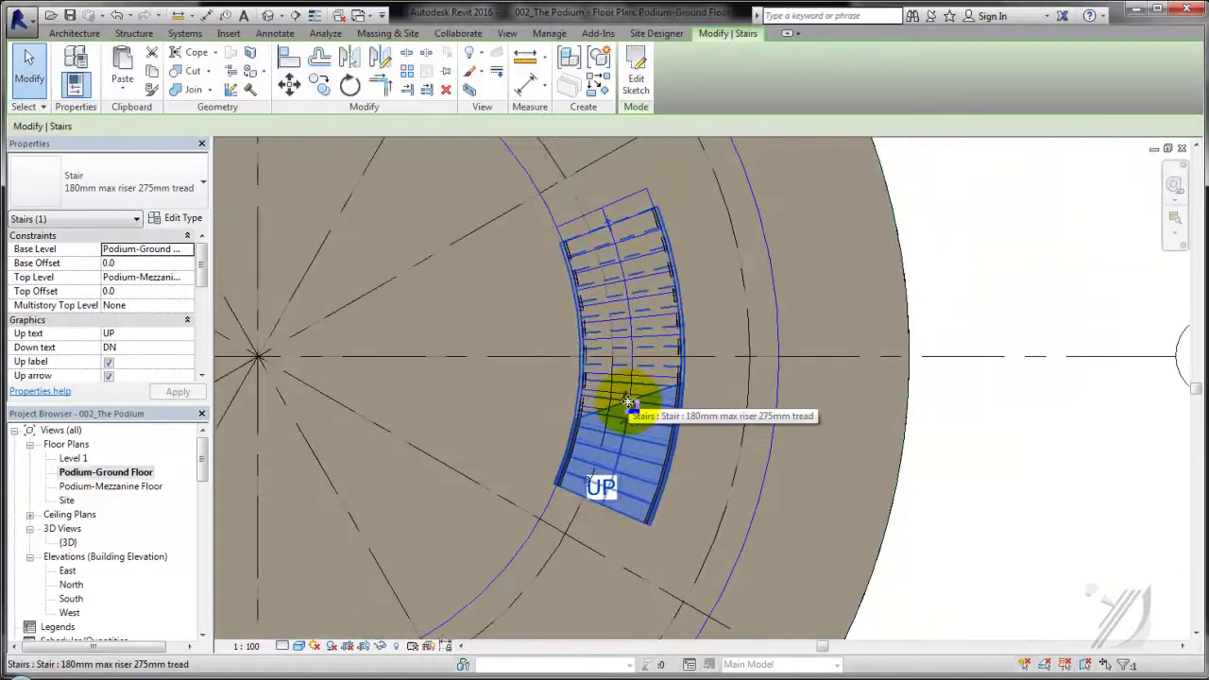
Reopen and finish the stair sketch, then view the new stair in 3D.
left_click_drag(202, 269, 199, 359)
left_click(635, 74)
scroll(699, 325, "down", 3)
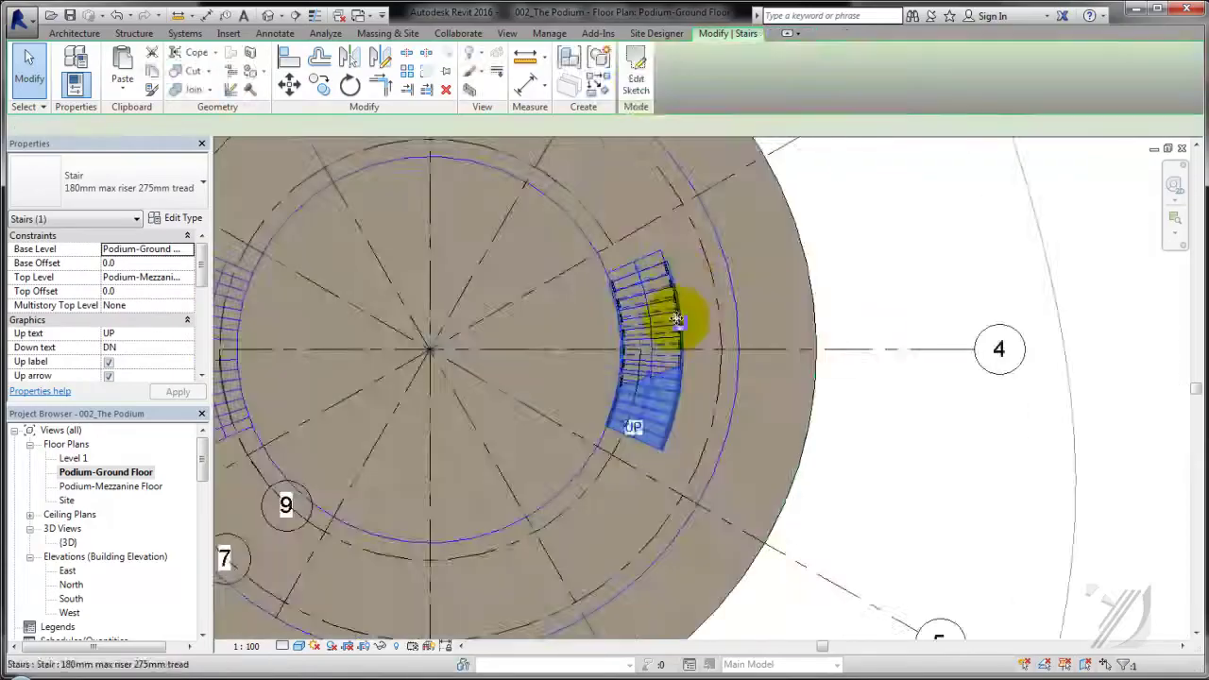
scroll(675, 318, "up", 2)
key("Escape")
left_click(673, 462)
key("b")
key("x")
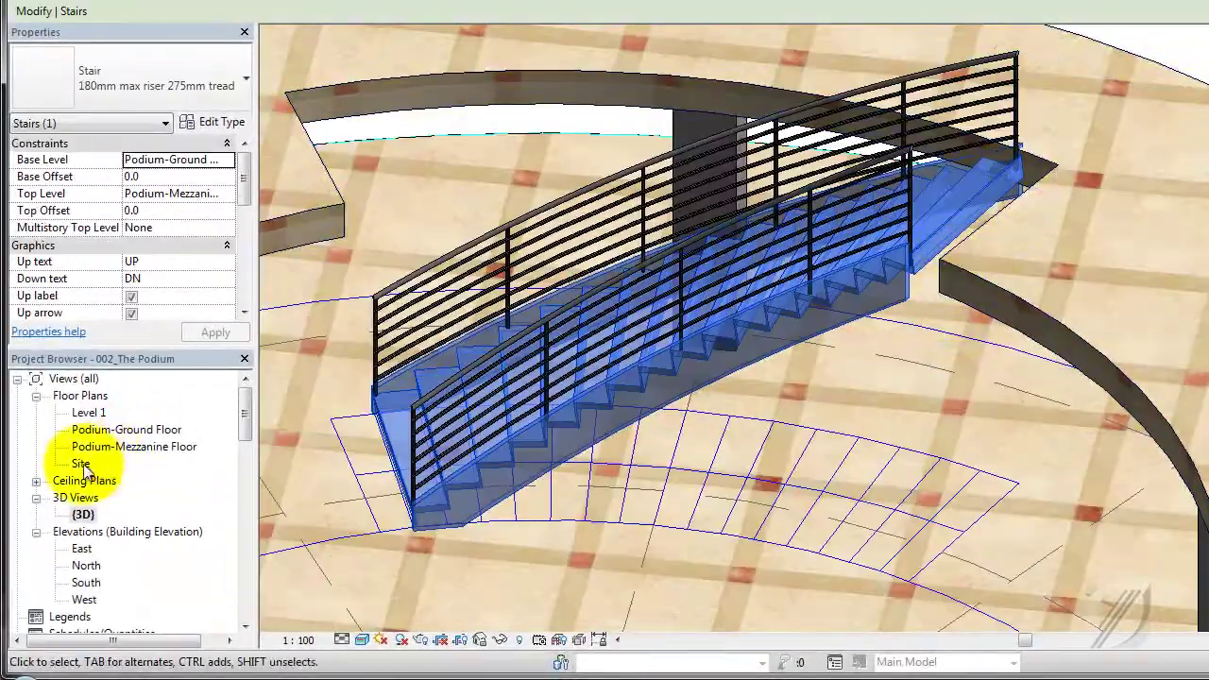
In the Podium-Ground Floor plan, duplicate the stair type as Modern01.
left_click(83, 465)
double_click(123, 430)
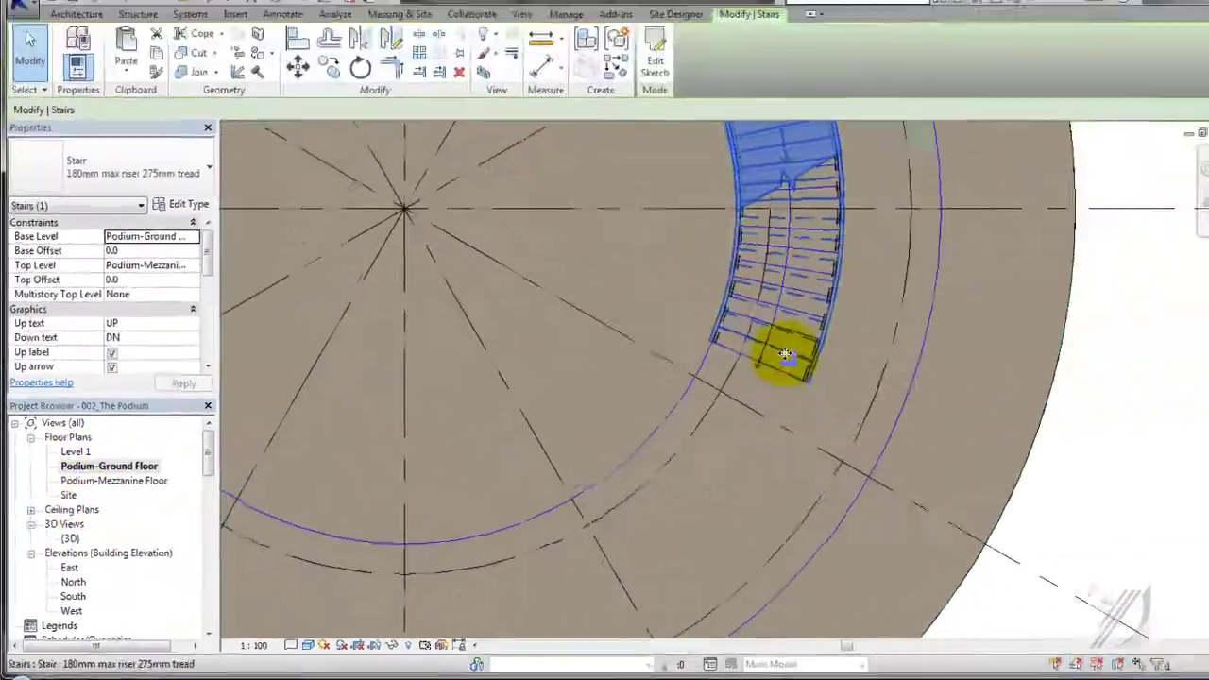
scroll(850, 387, "down", 3)
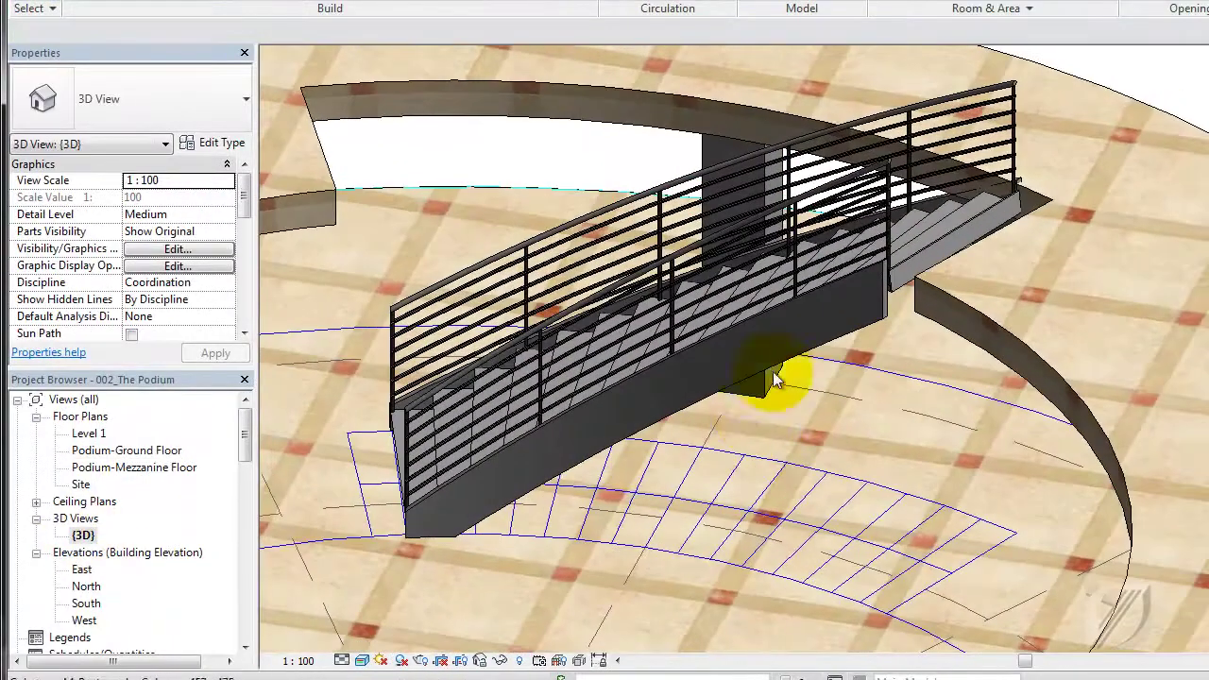
left_click(774, 372)
left_click(698, 141)
type("Modern01")
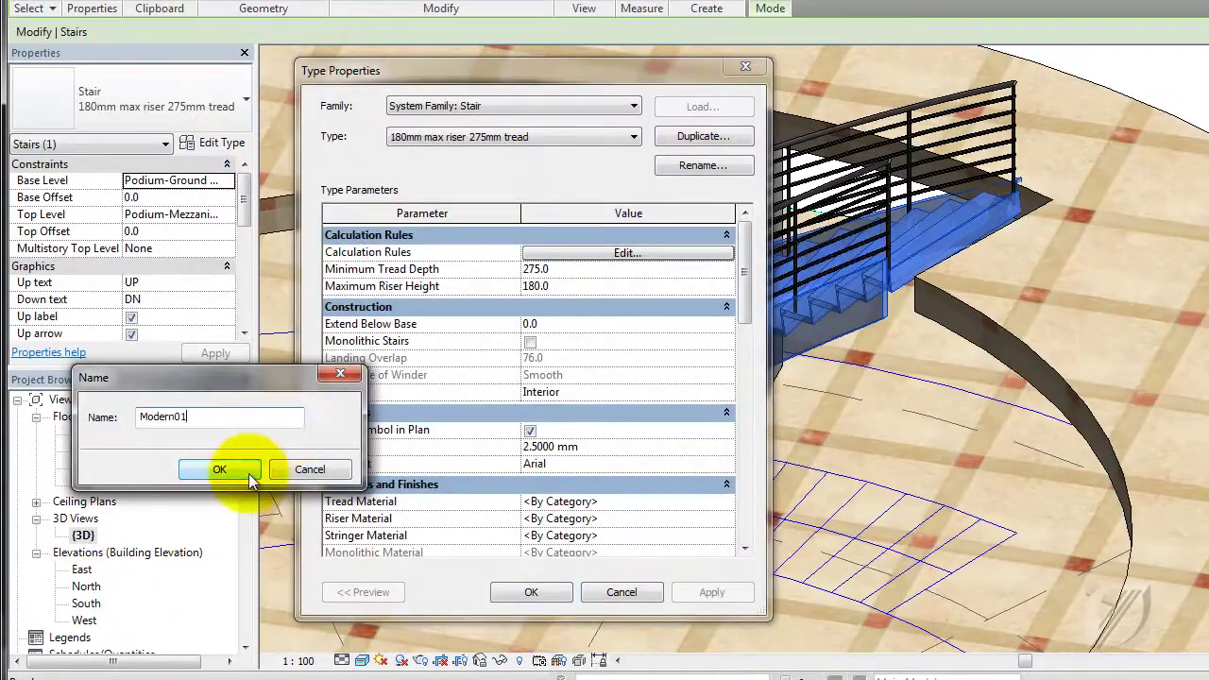
left_click(248, 471)
Change the stair railing to the 900mm Pipe_V2 post type and orbit to check it.
left_click_drag(744, 311, 749, 419)
scroll(746, 416, "down", 3)
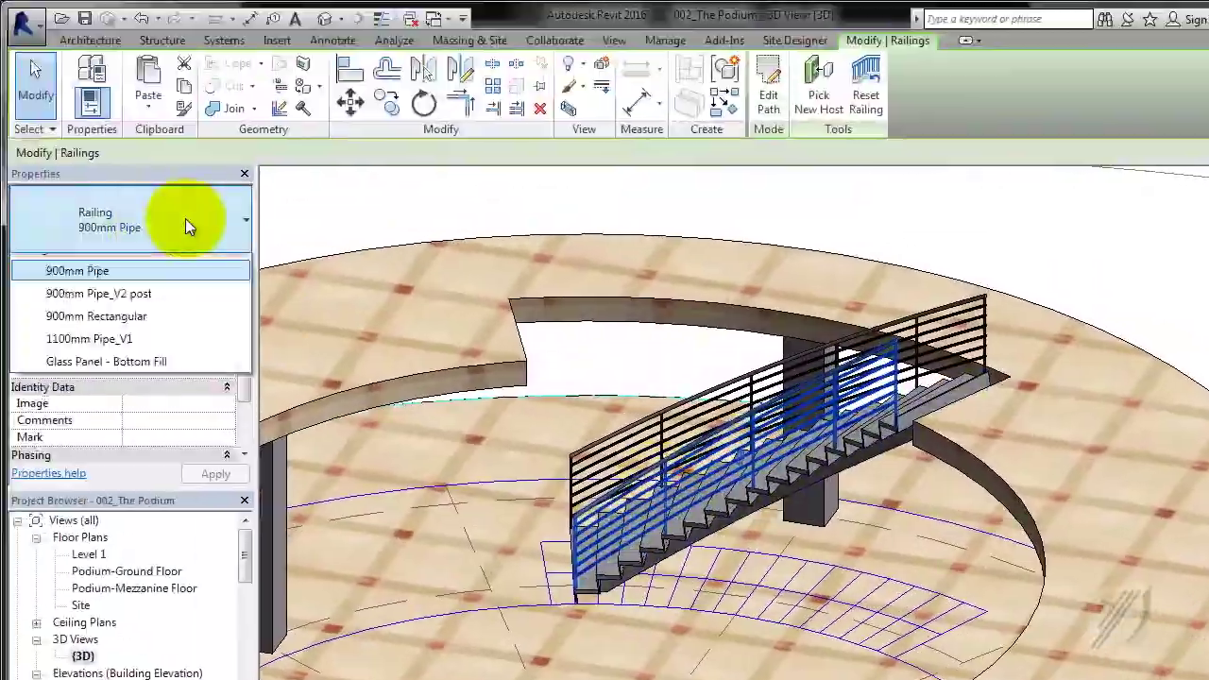
left_click(189, 287)
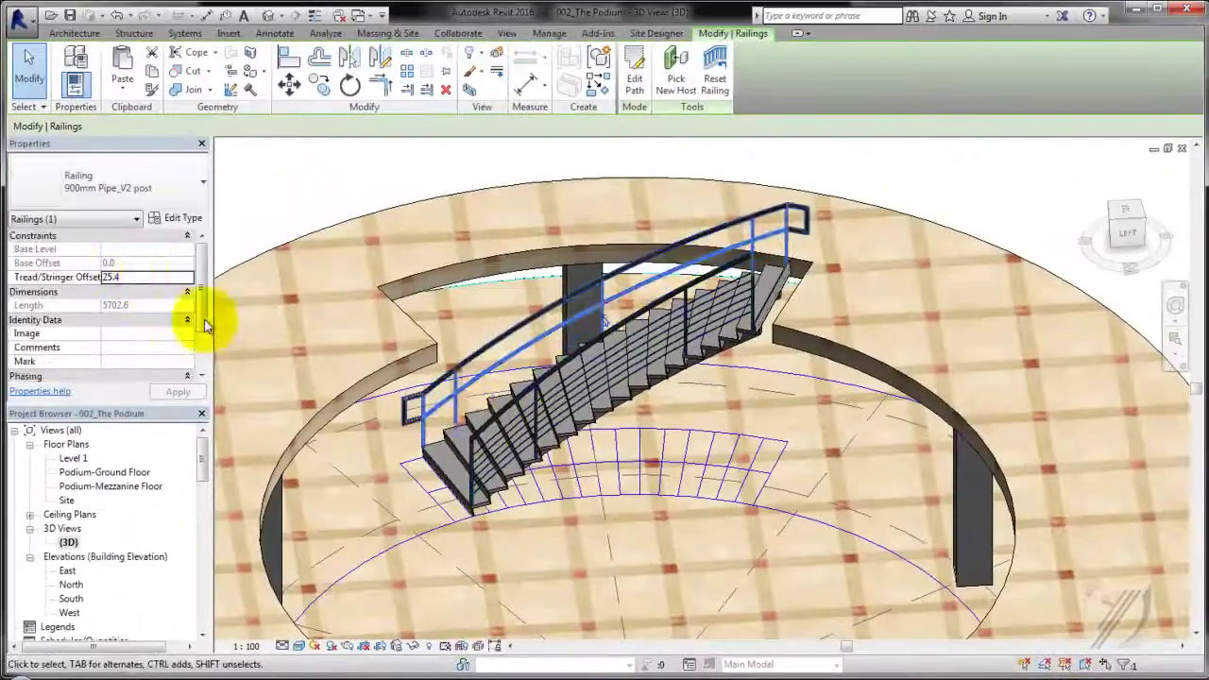
key("Escape")
mouse_move(486, 485)
middle_mouse_down("shift")
mouse_move(958, 391)
mouse_move(482, 425)
mouse_move(715, 350)
mouse_move(714, 507)
middle_mouse_up("shift")
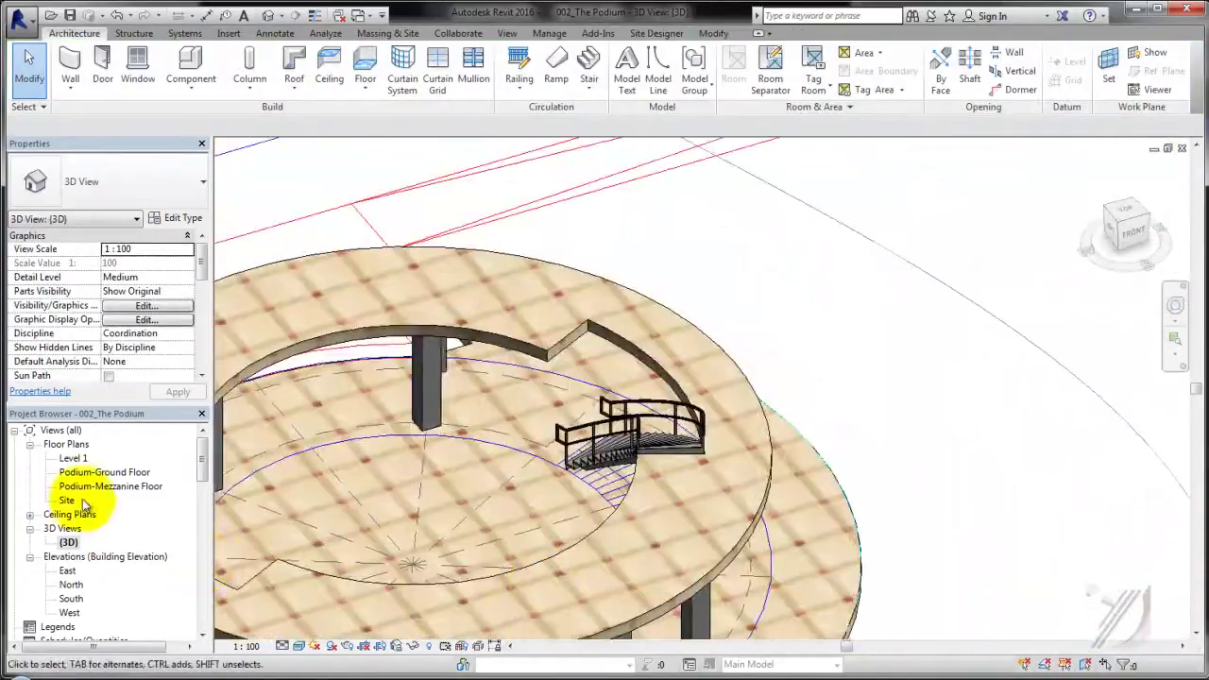
Mirror the stair across the podium's centre axis and check both stairs in 3D.
double_click(95, 472)
left_click(864, 371)
left_click(364, 40)
left_click(774, 418)
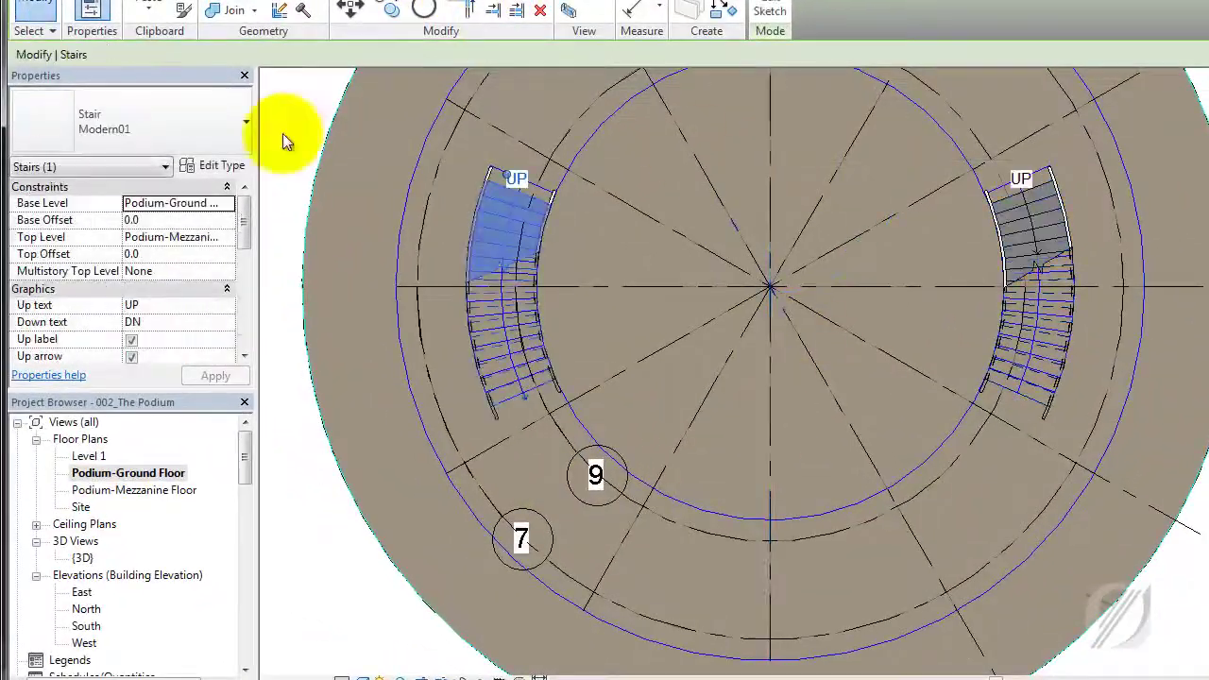
key("ctrl+Tab")
scroll(538, 414, "down", 3)
mouse_move(538, 414)
middle_mouse_down("shift")
mouse_move(931, 401)
mouse_move(515, 460)
middle_mouse_up("shift")
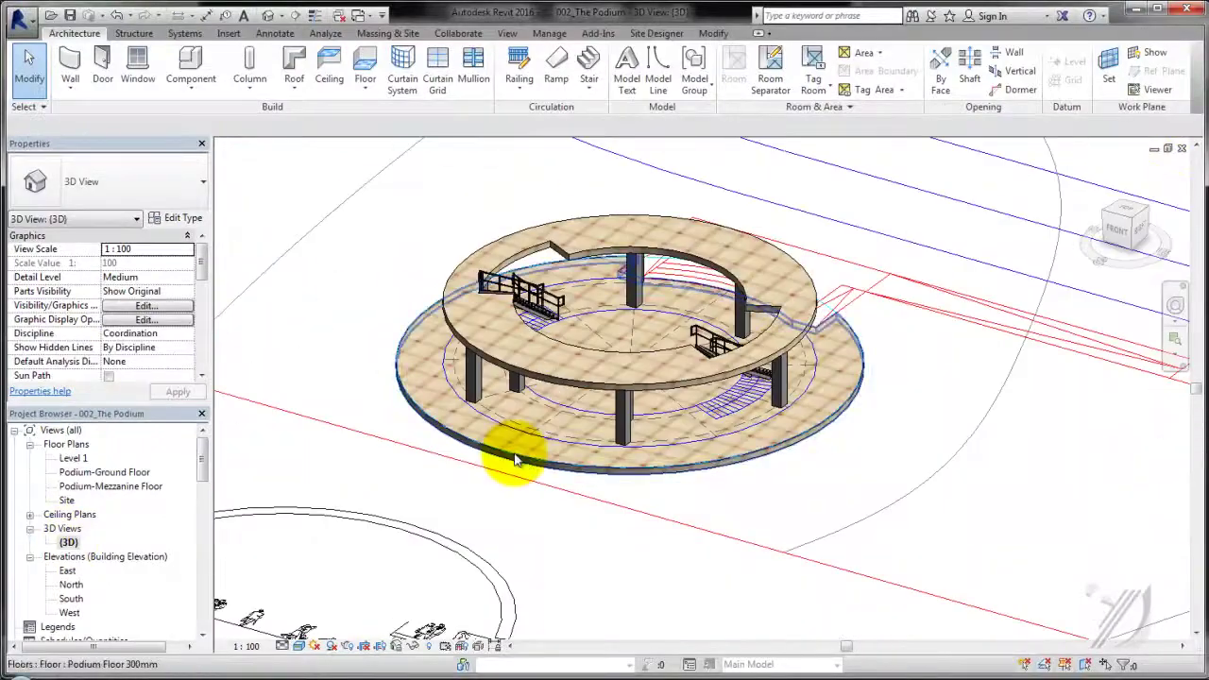
Notch the mezzanine floor boundary around the stair arrival by deleting and trimming edge lines.
double_click(111, 486)
double_click(661, 406)
left_click(661, 406)
scroll(706, 459, "up", 2)
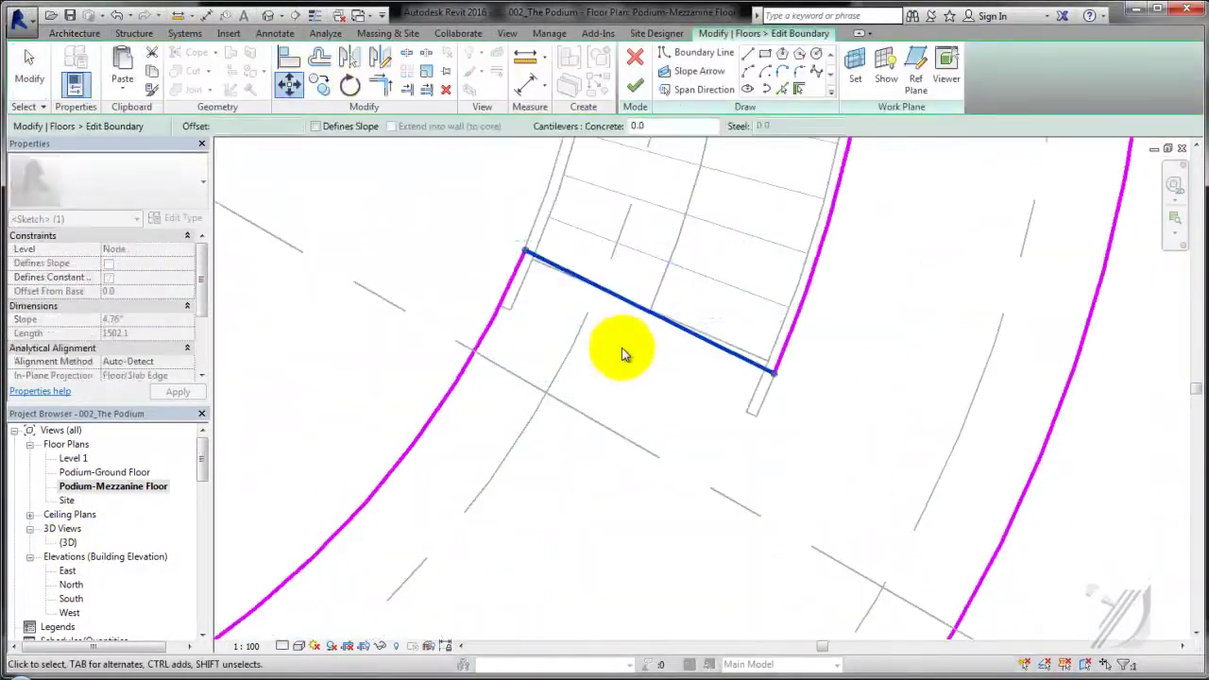
key("Delete")
left_click(793, 353)
scroll(589, 357, "down", 2)
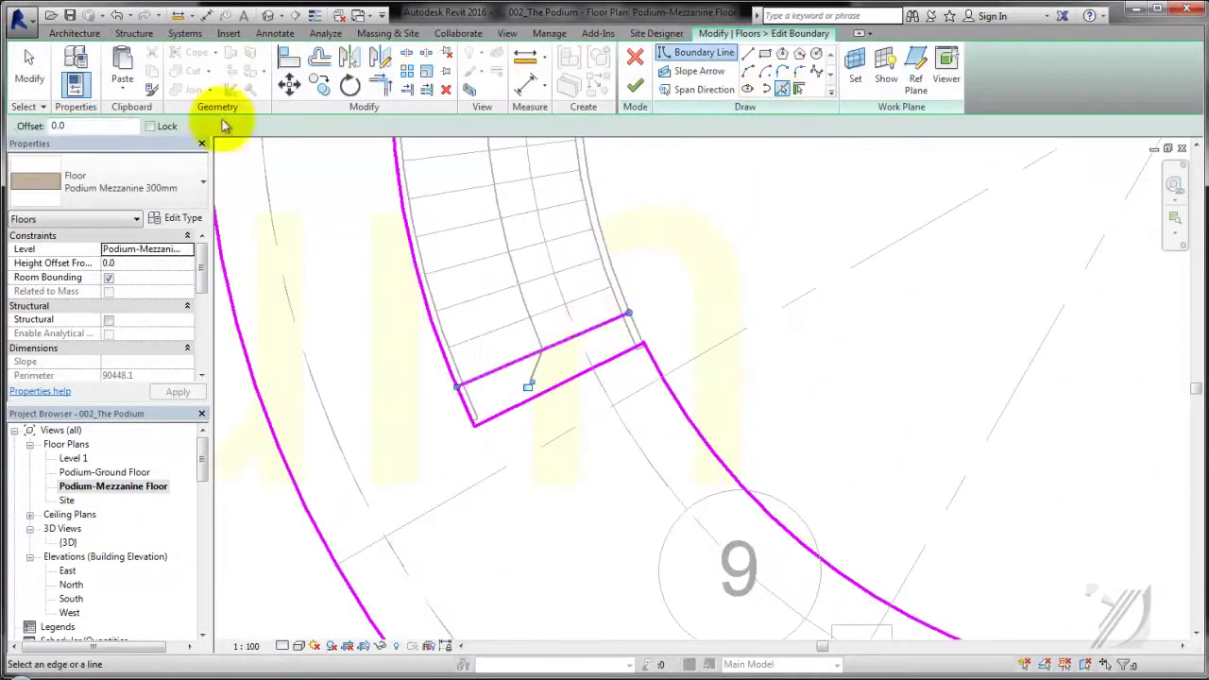
left_click(635, 85)
scroll(898, 531, "down", 4)
Sketch and finish a circular railing path around the mezzanine, then orbit the 3D view to check it.
left_click(513, 58)
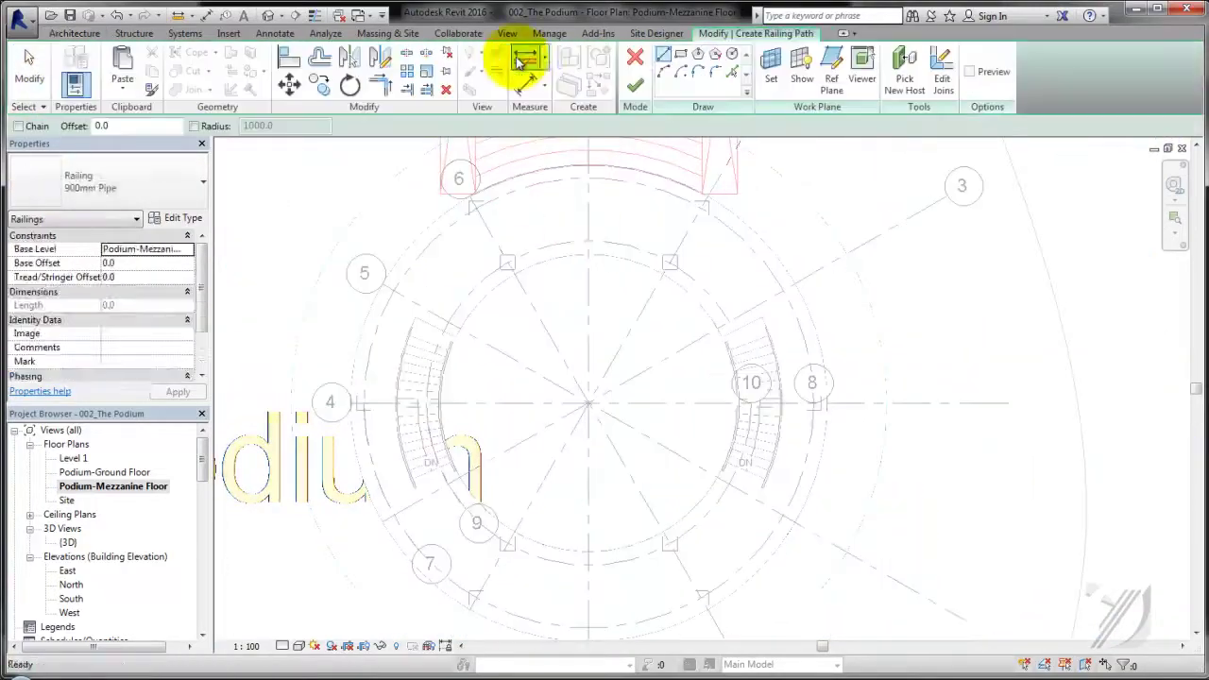
left_click(350, 402)
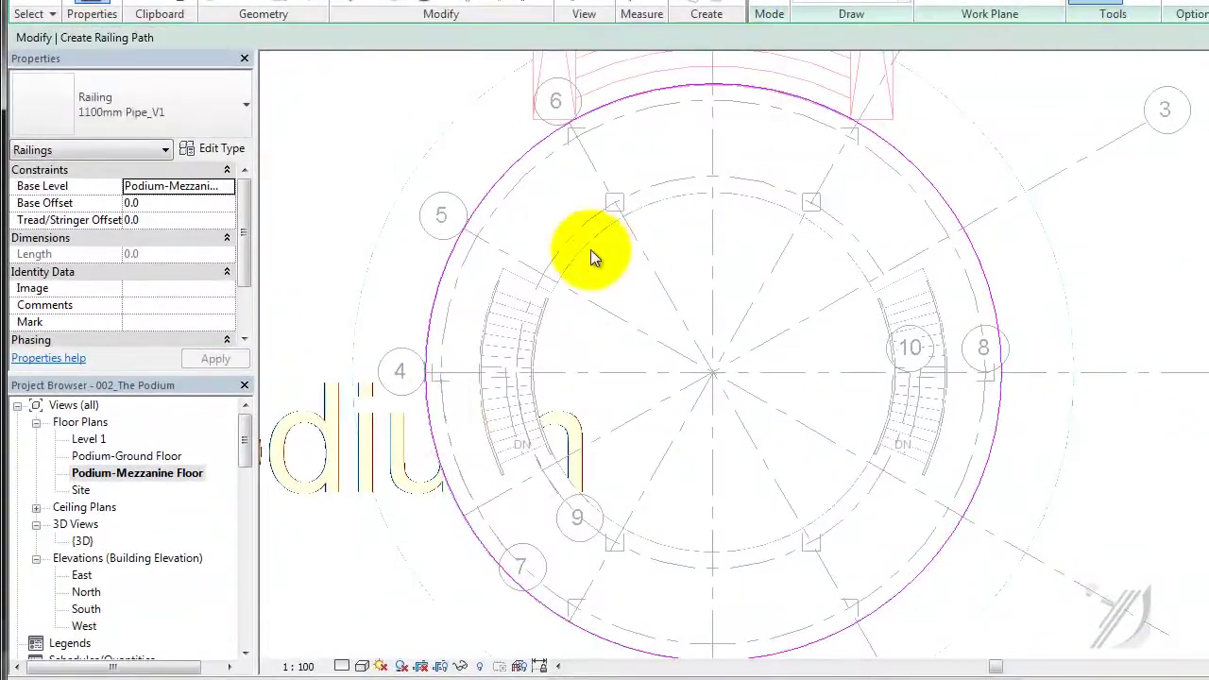
left_click(766, 10)
left_click(269, 15)
middle_click_drag(876, 472, 614, 488, "shift")
scroll(741, 311, "up", 3)
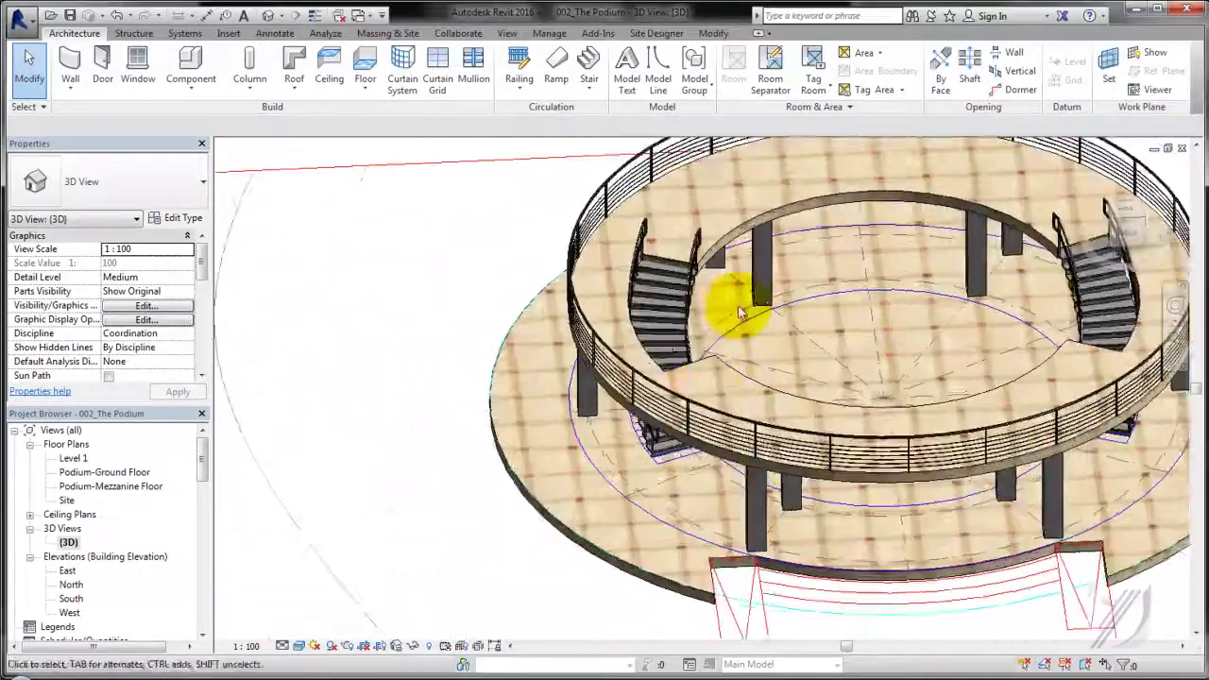
scroll(742, 312, "down", 3)
scroll(707, 342, "down", 2)
On Podium-Mezzanine Floor, add a railing with offset 50 picked along the inner circle edge.
double_click(142, 485)
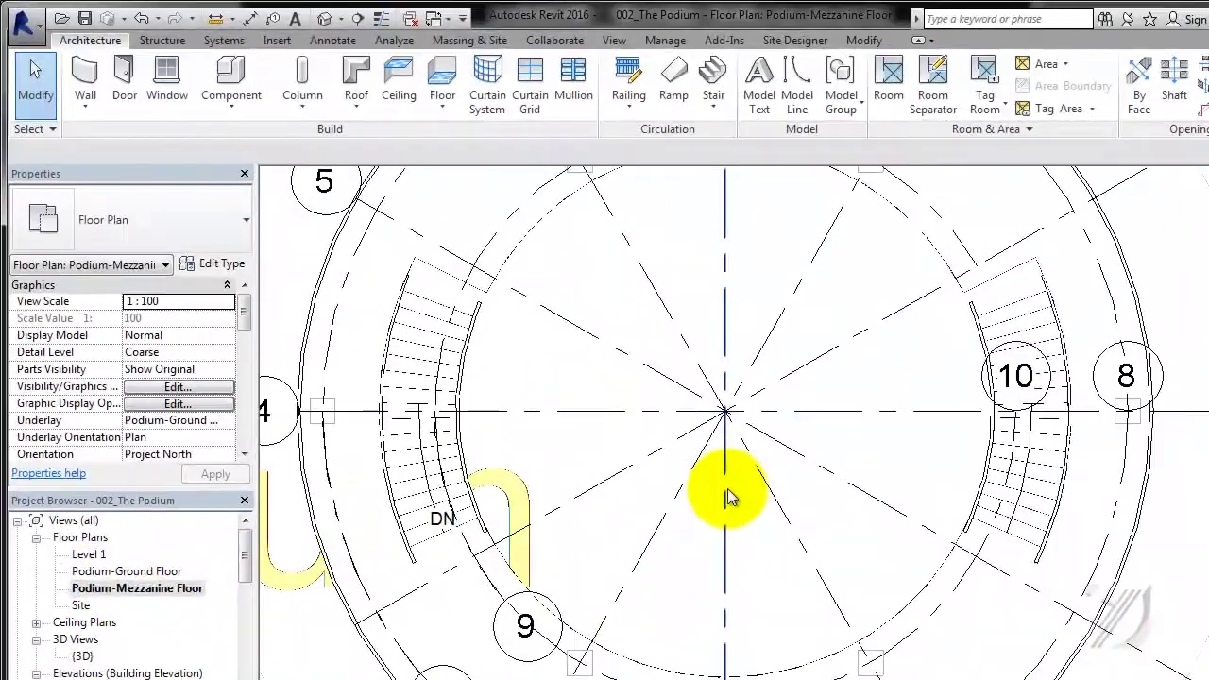
left_click(628, 81)
double_click(75, 126)
type("50")
left_click(731, 71)
left_click(472, 511)
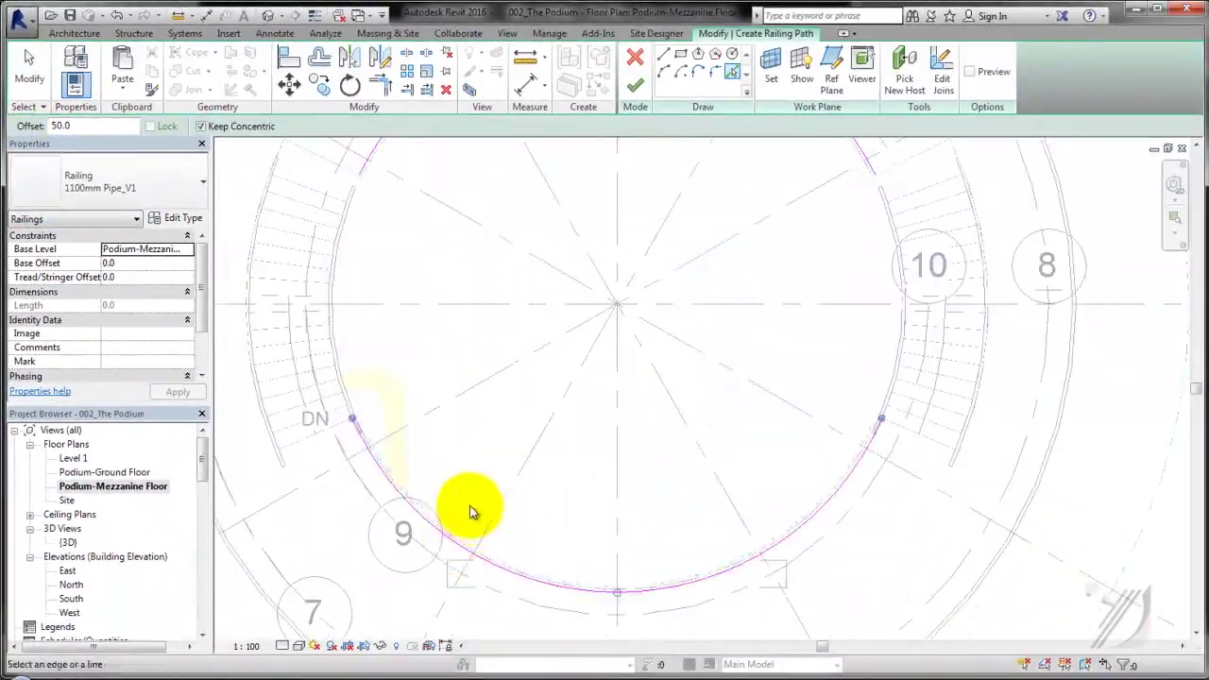
middle_click_drag(344, 173, 385, 313)
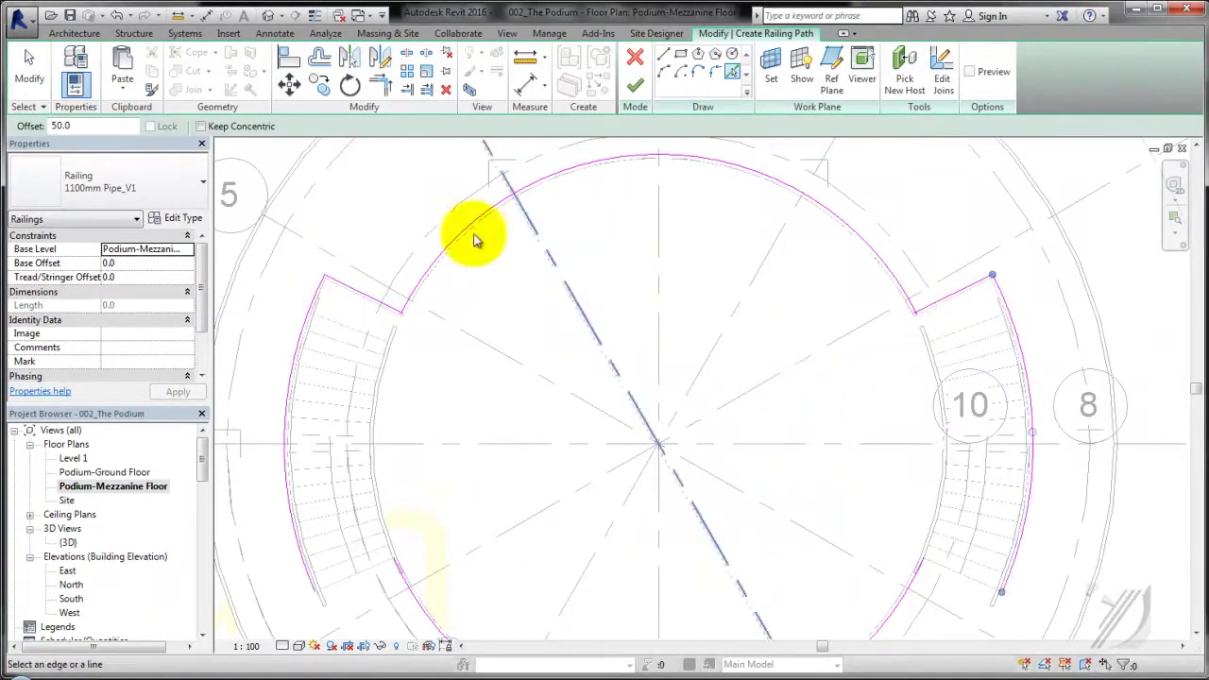
scroll(930, 307, "down", 2)
left_click(635, 85)
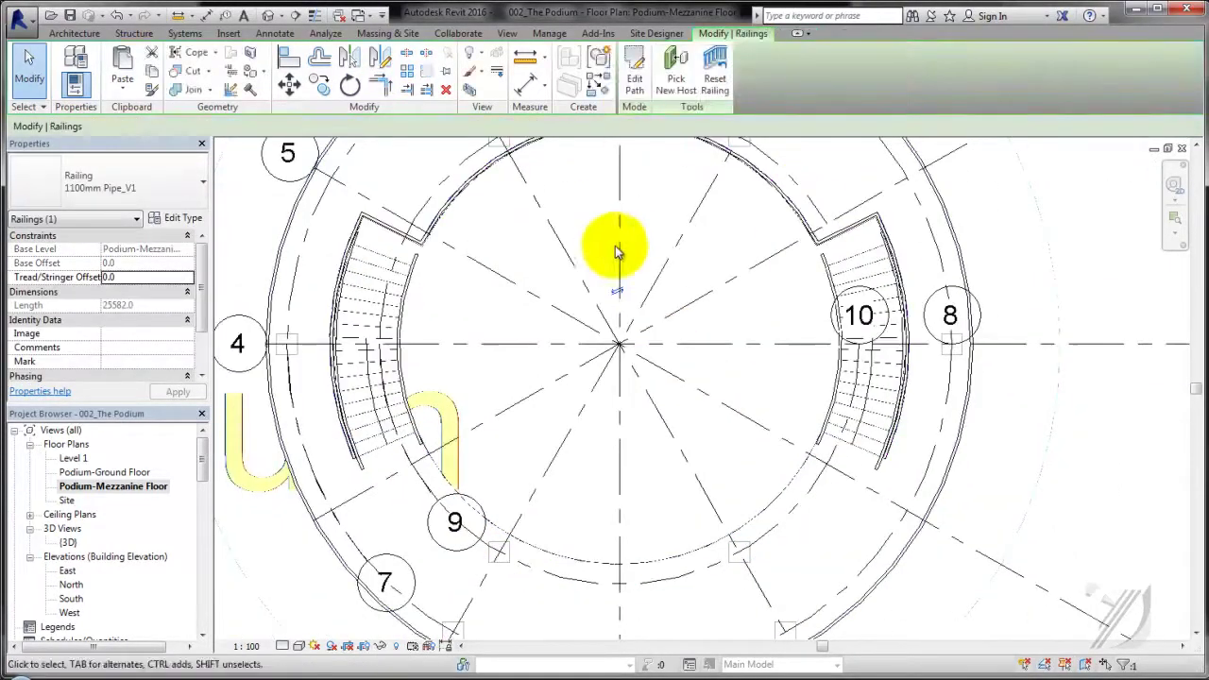
Finish the outer mezzanine railing path, orbit to inspect both railings, and begin a Podium-Ground Floor railing.
key("Return")
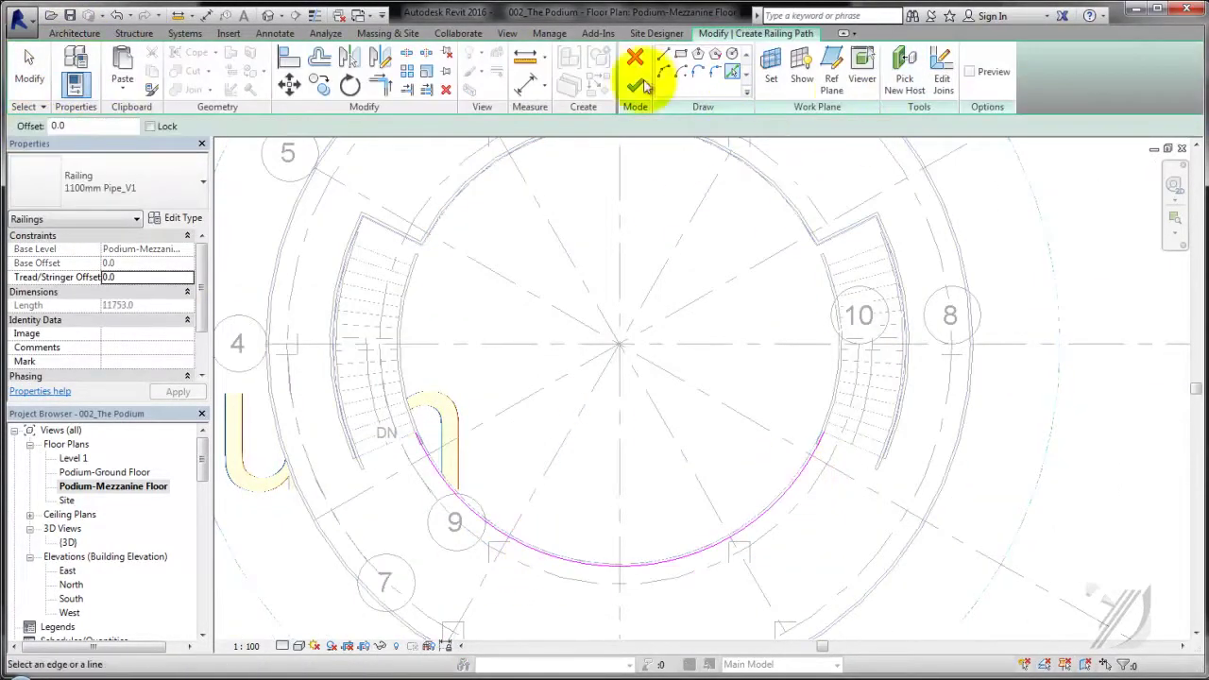
left_click(642, 86)
double_click(283, 235)
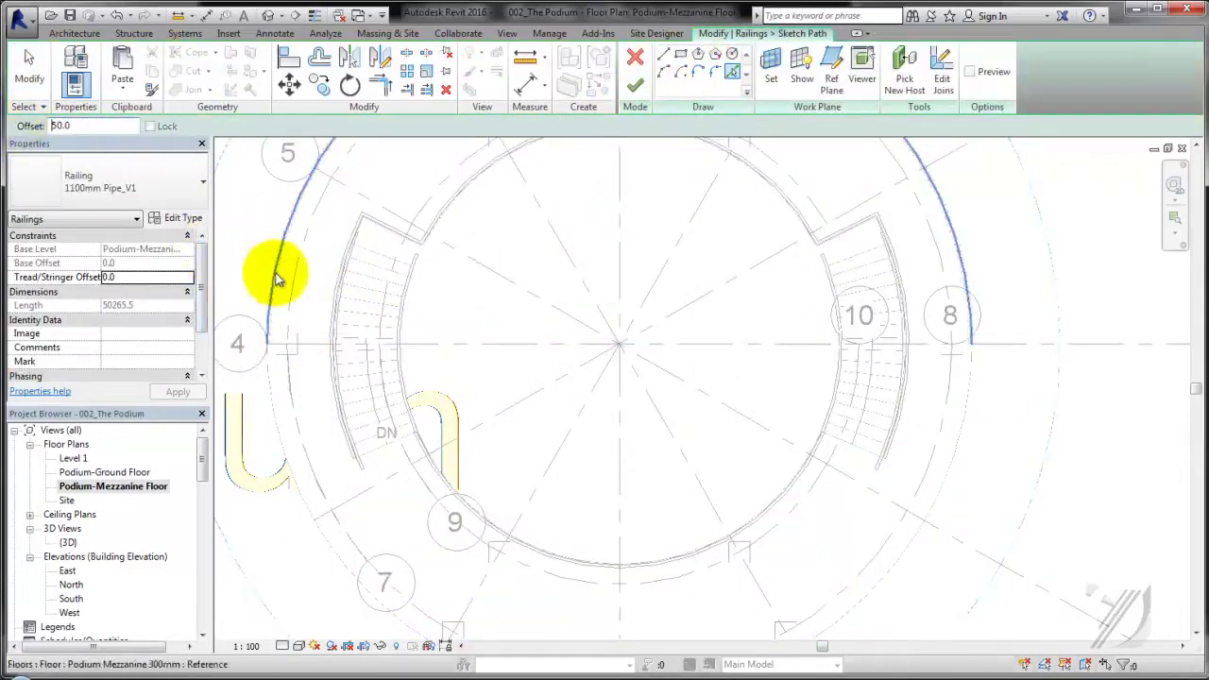
left_click(647, 87)
key("Escape")
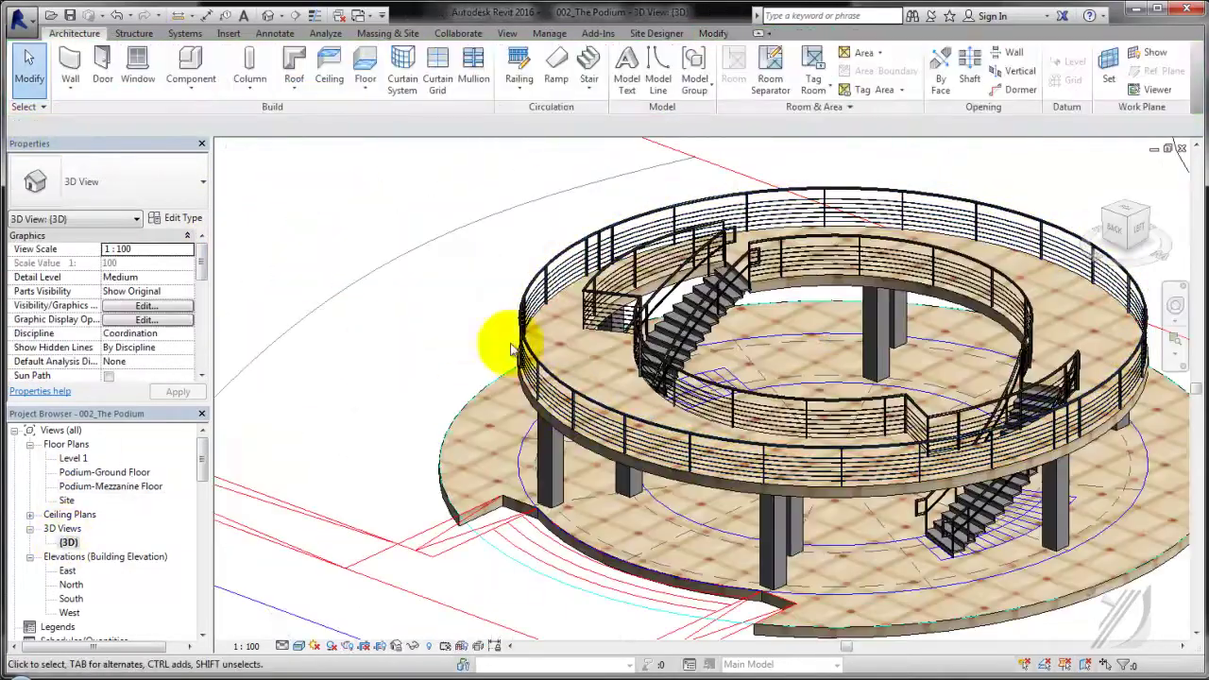
mouse_move(499, 337)
middle_mouse_down("shift")
mouse_move(821, 473)
mouse_move(566, 425)
middle_mouse_up("shift")
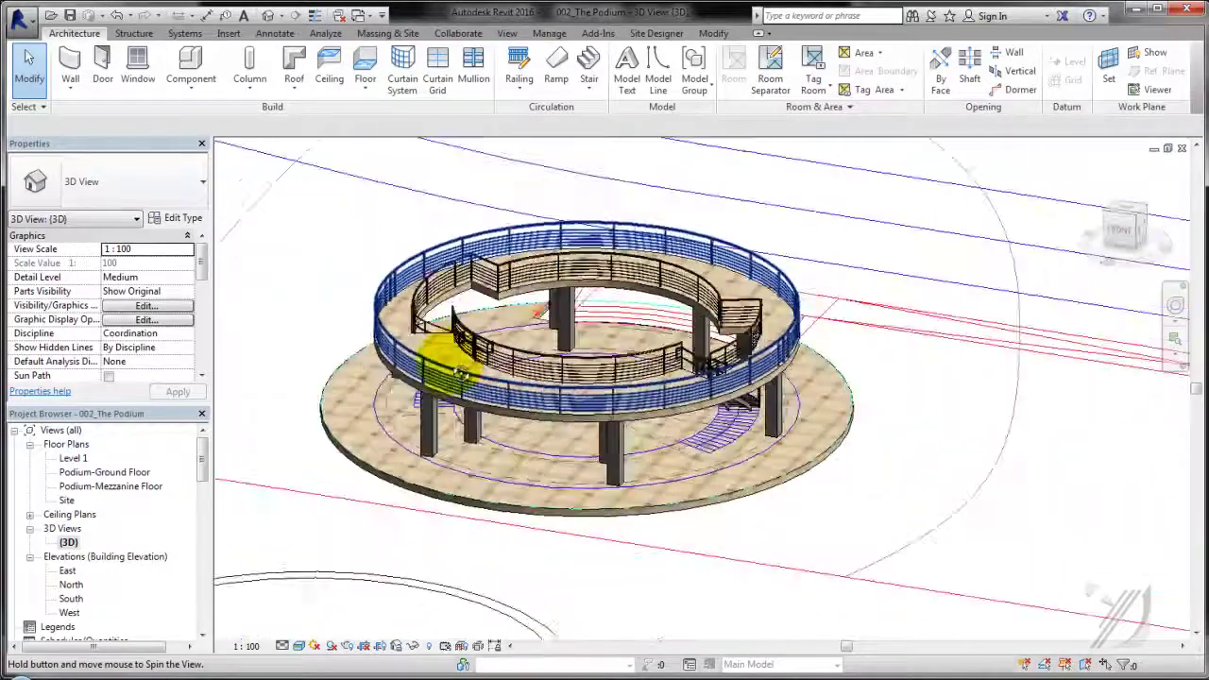
double_click(105, 472)
left_click(518, 71)
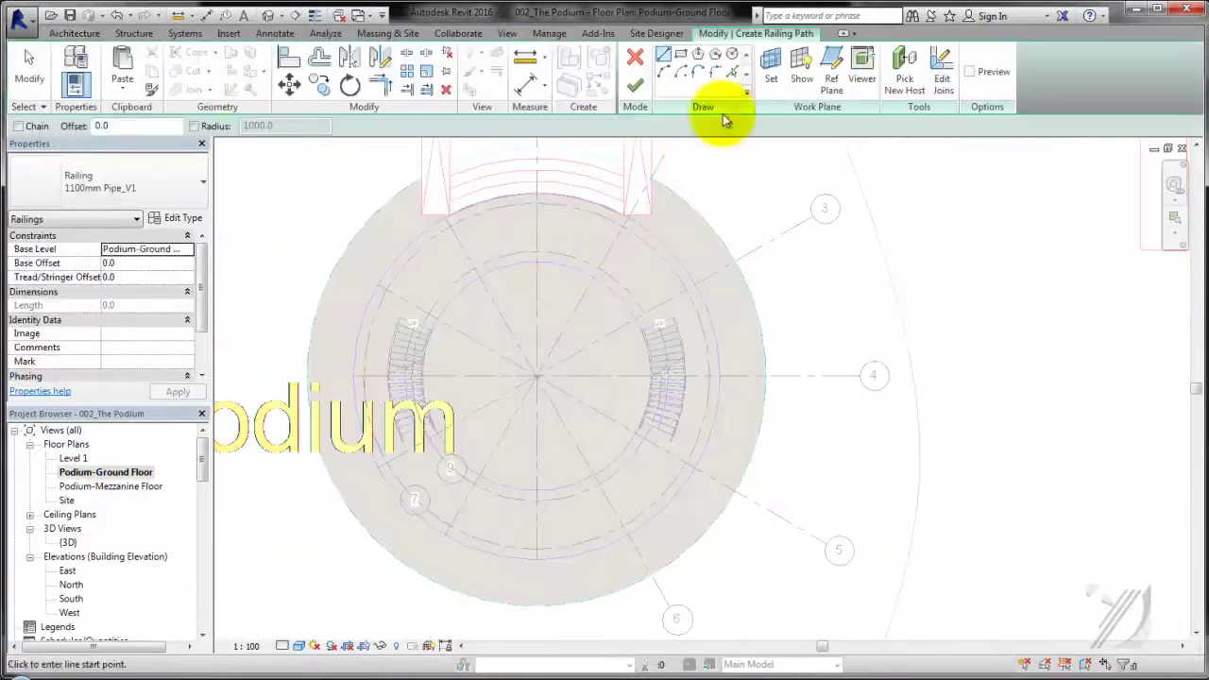
Pick the ground-floor podium's outer edge at offset 50 for the railing, then orbit to check it.
type("0")
scroll(292, 311, "up", 2)
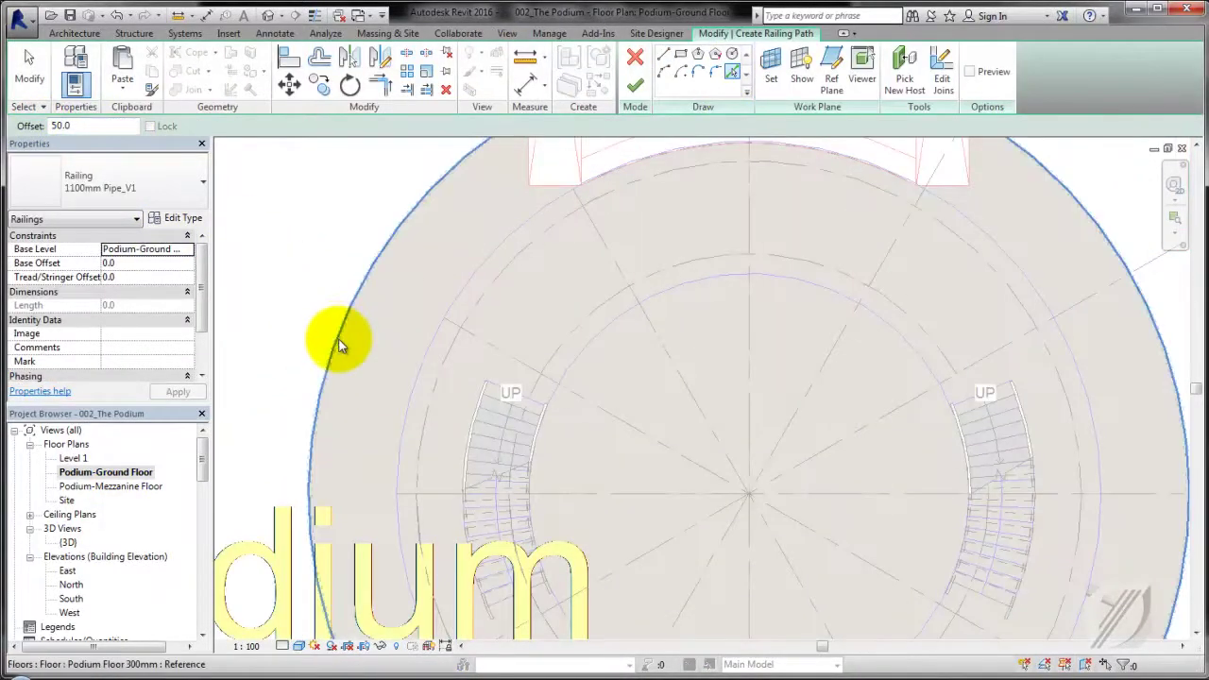
scroll(387, 283, "up", 2)
left_click(828, 274)
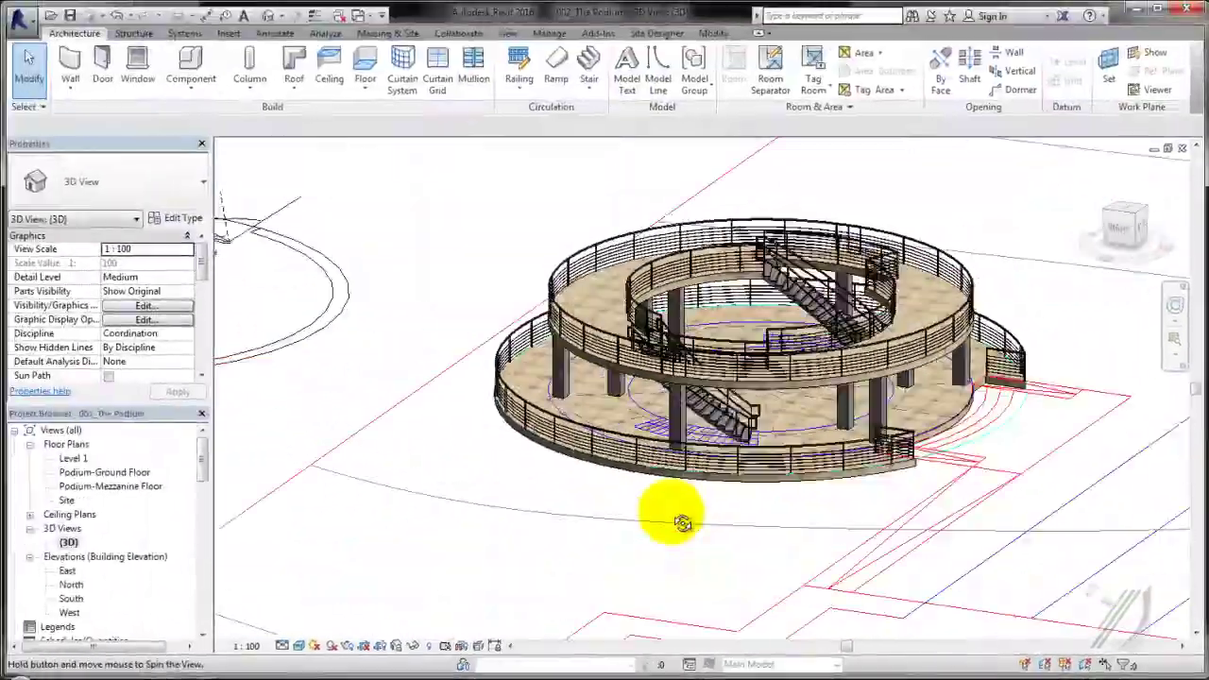
mouse_move(683, 520)
middle_mouse_down("shift")
mouse_move(639, 575)
mouse_move(766, 513)
mouse_move(953, 479)
middle_mouse_up("shift")
scroll(954, 479, "up", 3)
middle_click_drag(931, 554, 877, 512, "shift")
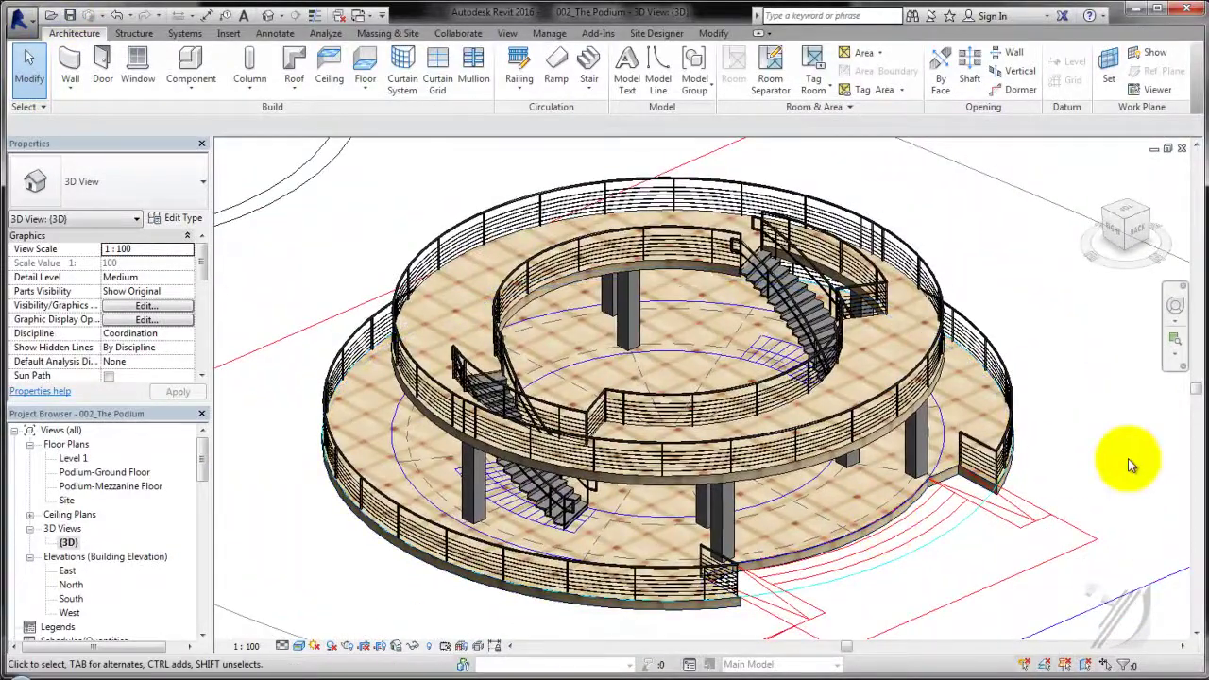
Load the Icosahedron_V4 family into the Podium project and place it on the ground-floor work plane.
left_click(359, 15)
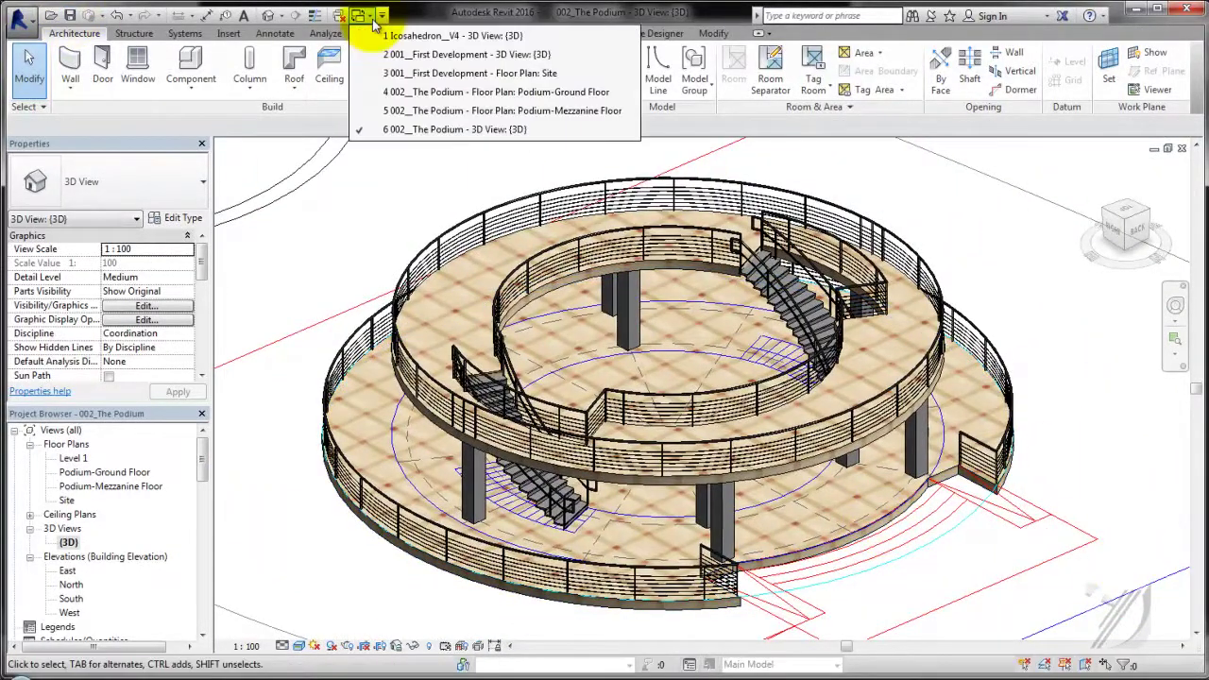
left_click(397, 42)
left_click(746, 71)
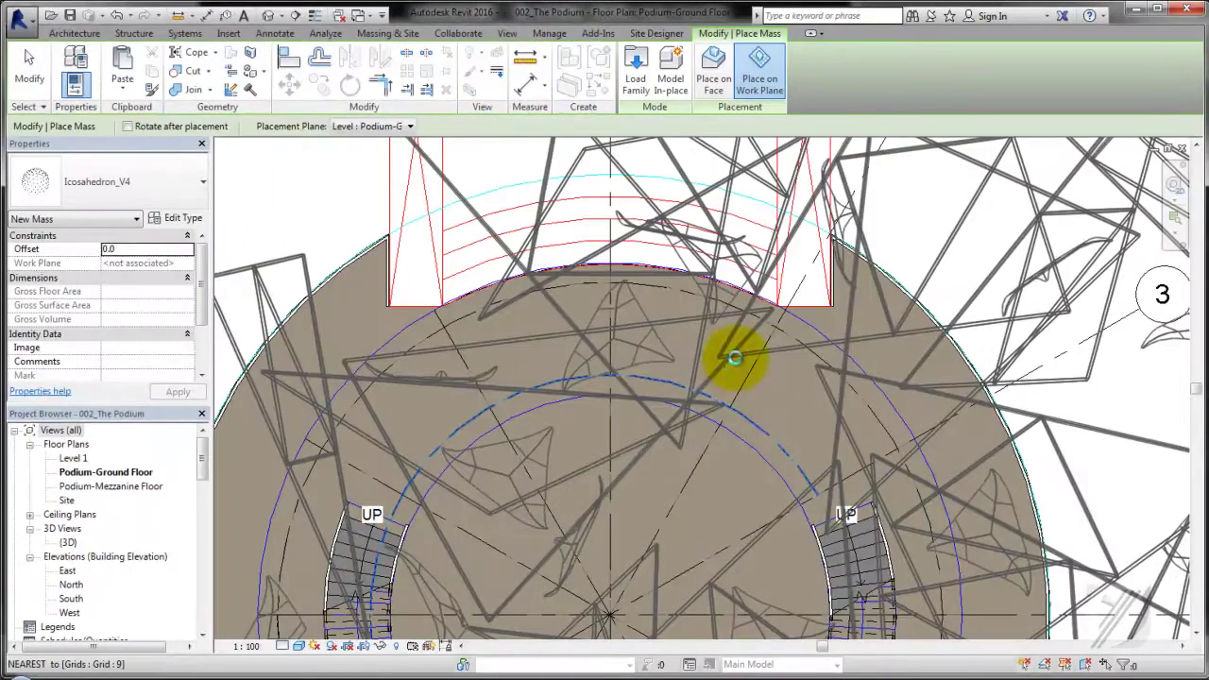
left_click(728, 350)
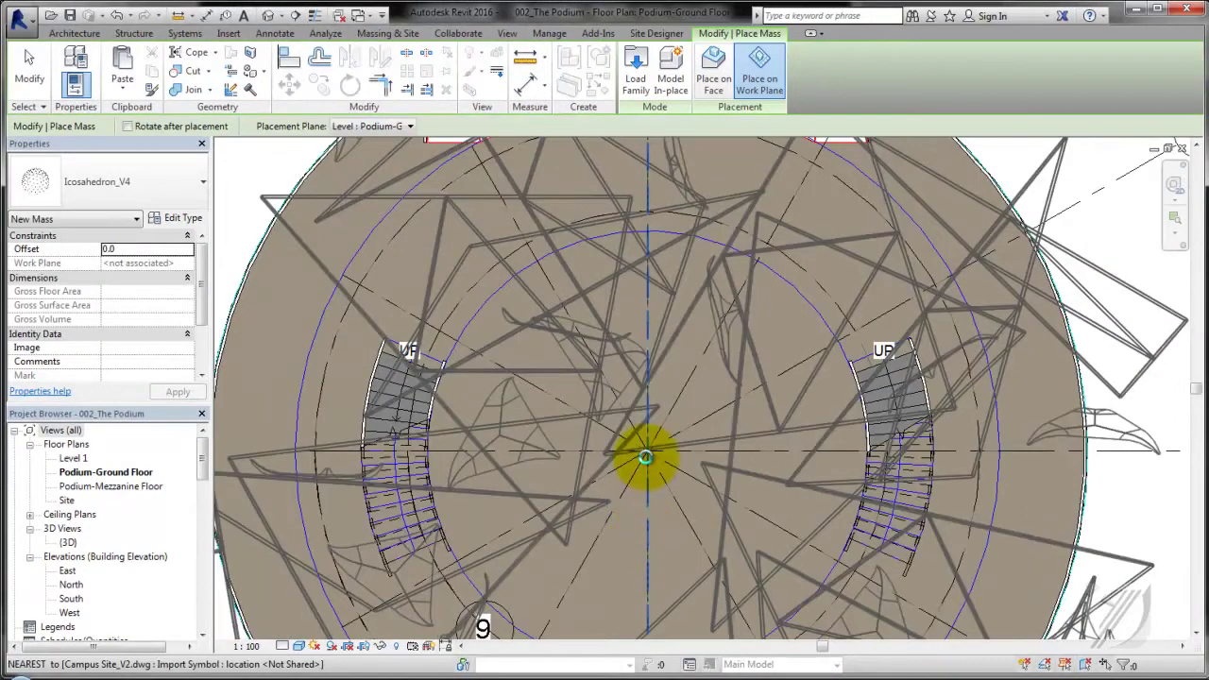
key("space")
Place the dome at the podium centre, then measure it in East elevation and set Offset to -8000.
left_click(644, 450)
key("Escape")
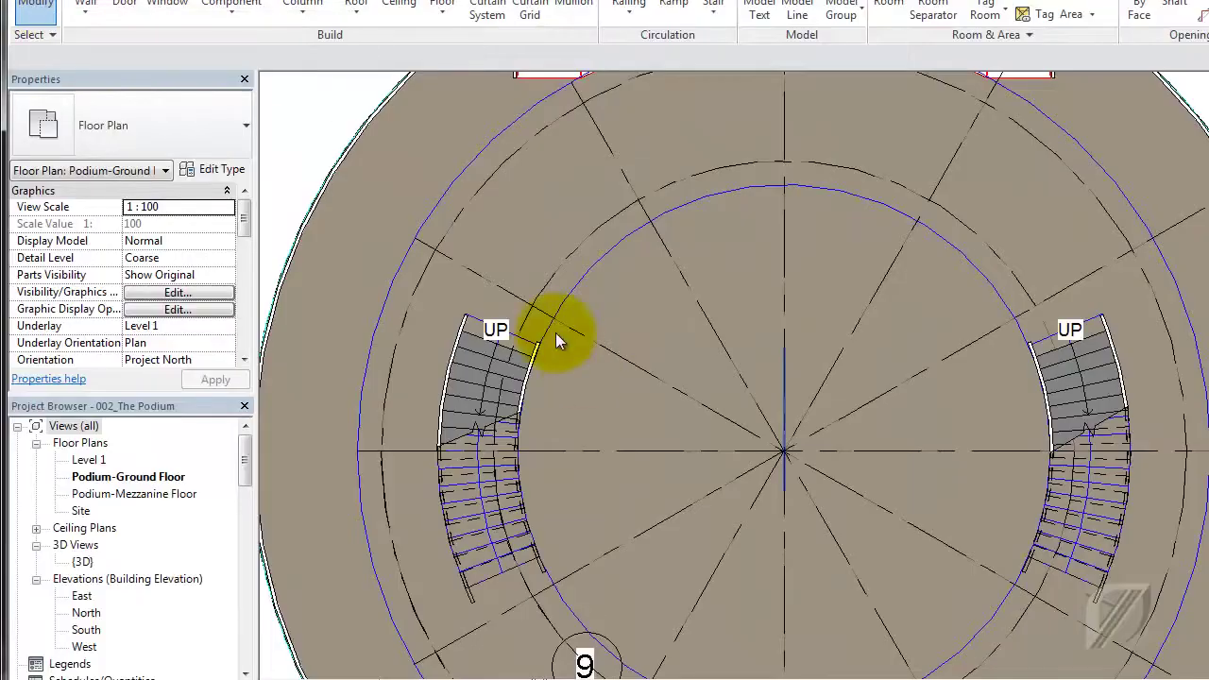
double_click(67, 569)
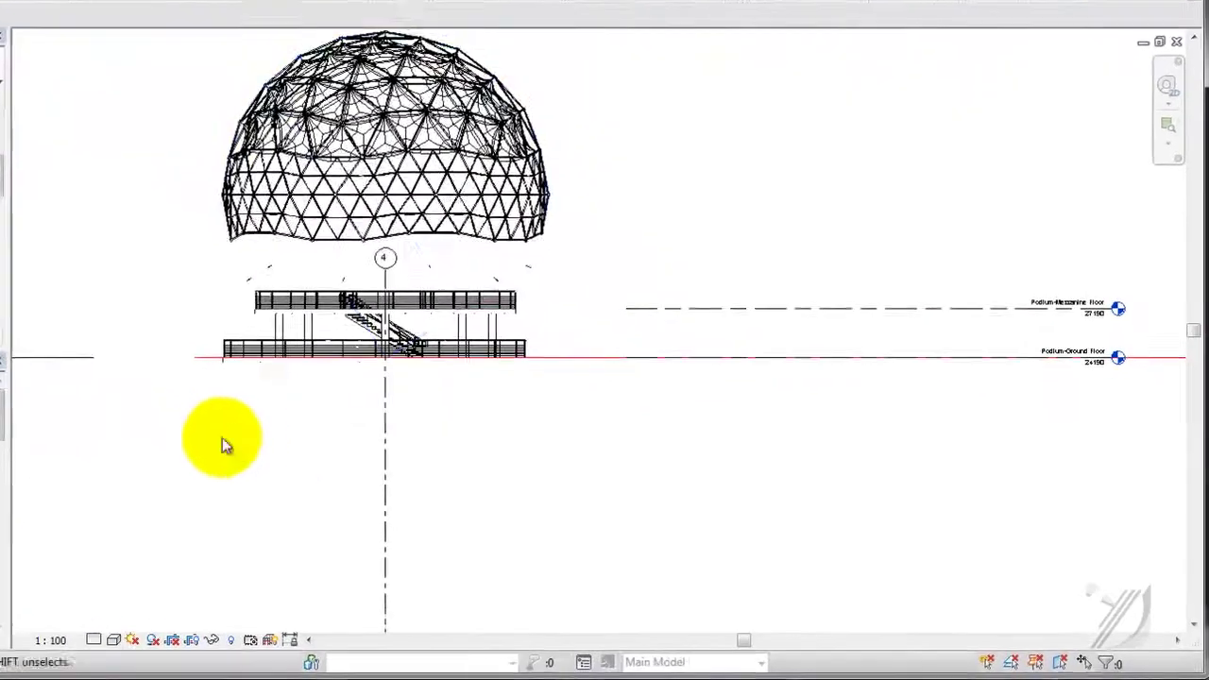
left_click(294, 215)
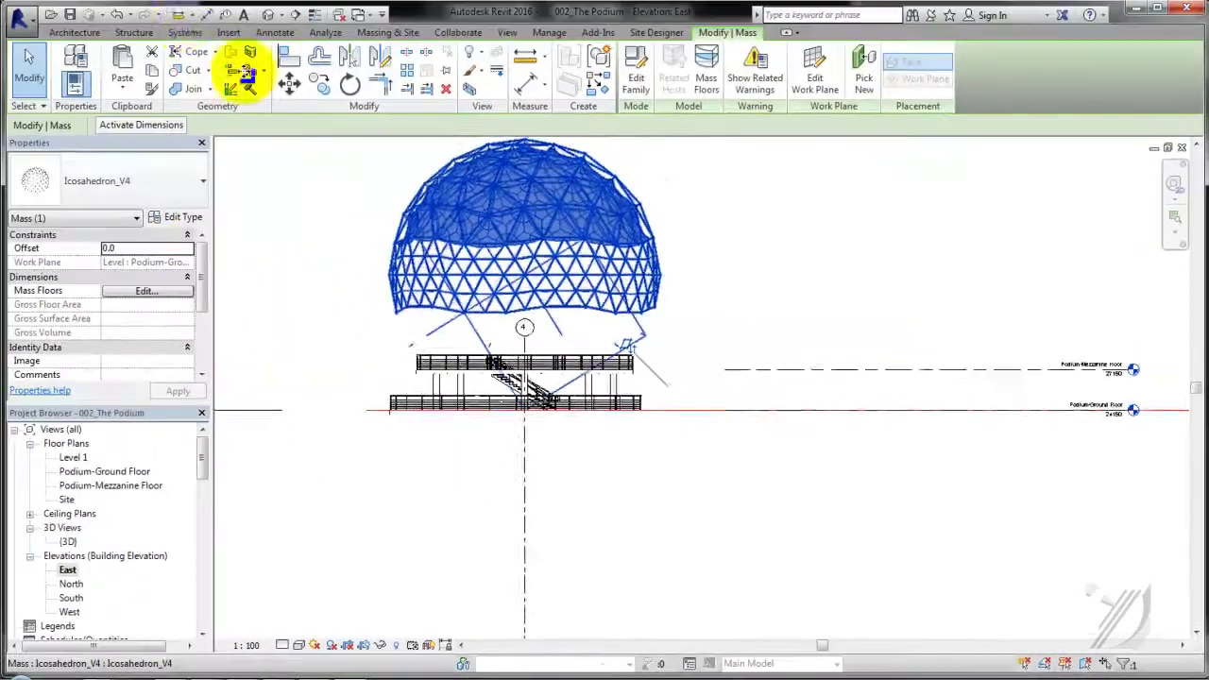
left_click(177, 14)
scroll(413, 260, "up", 3)
key("d")
key("i")
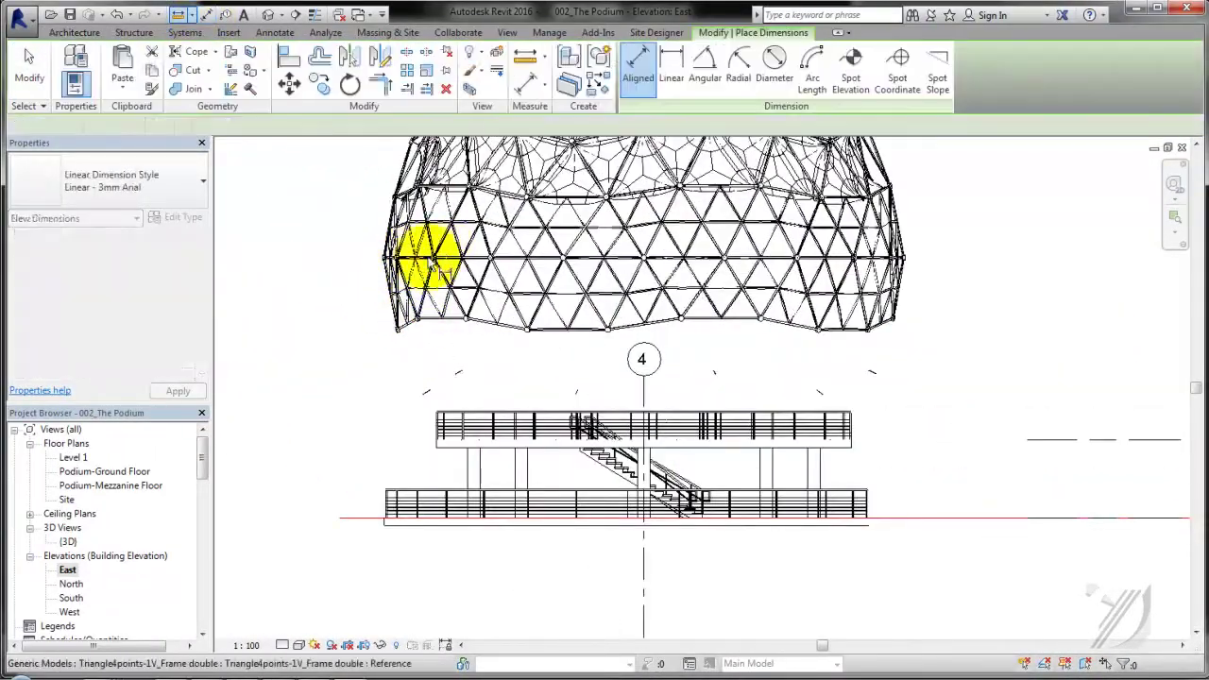
key("Escape")
key("Escape")
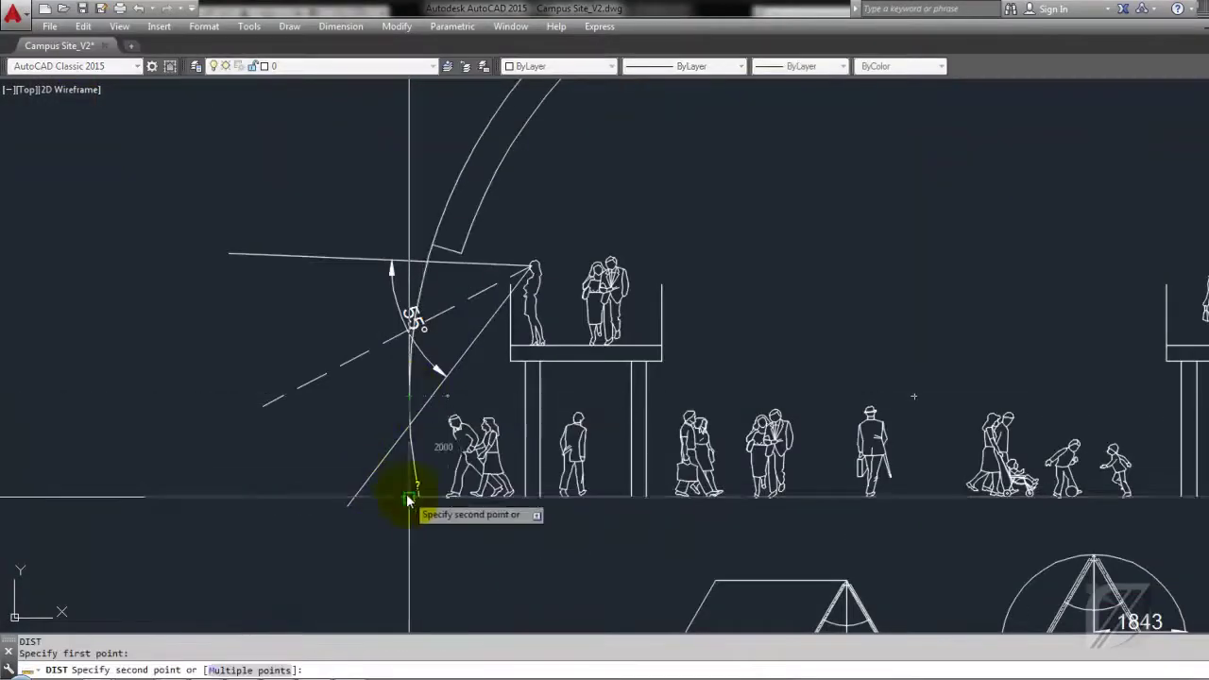
left_click(408, 498)
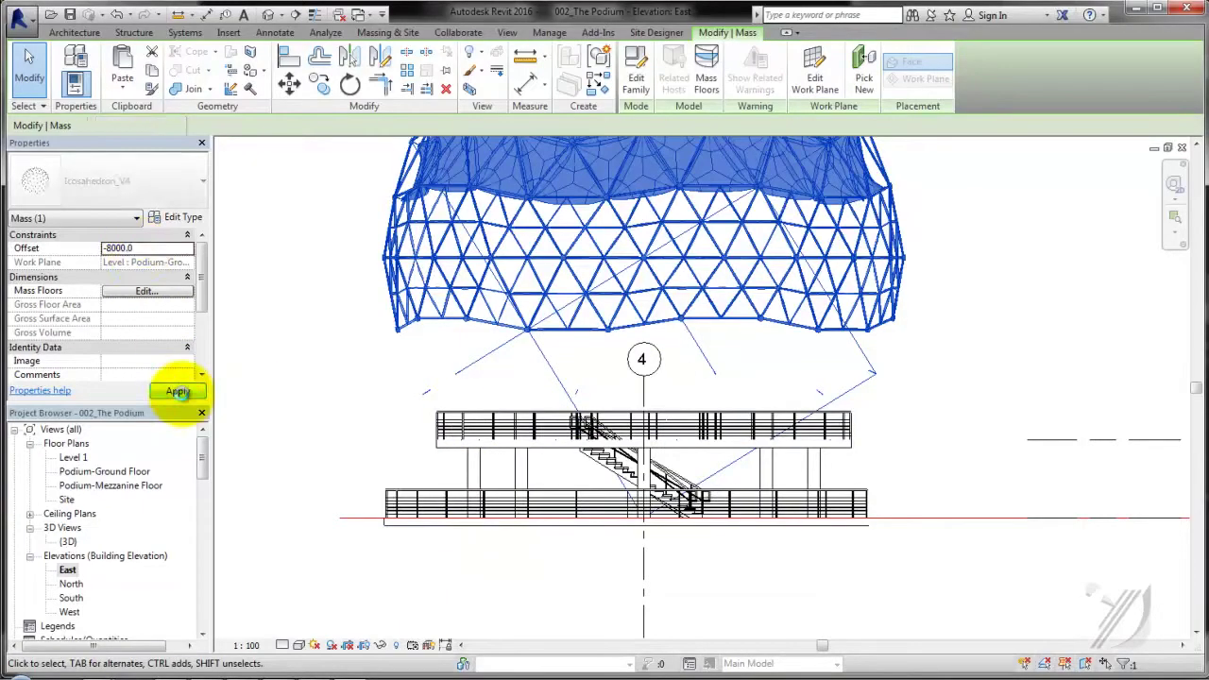
left_click(254, 249)
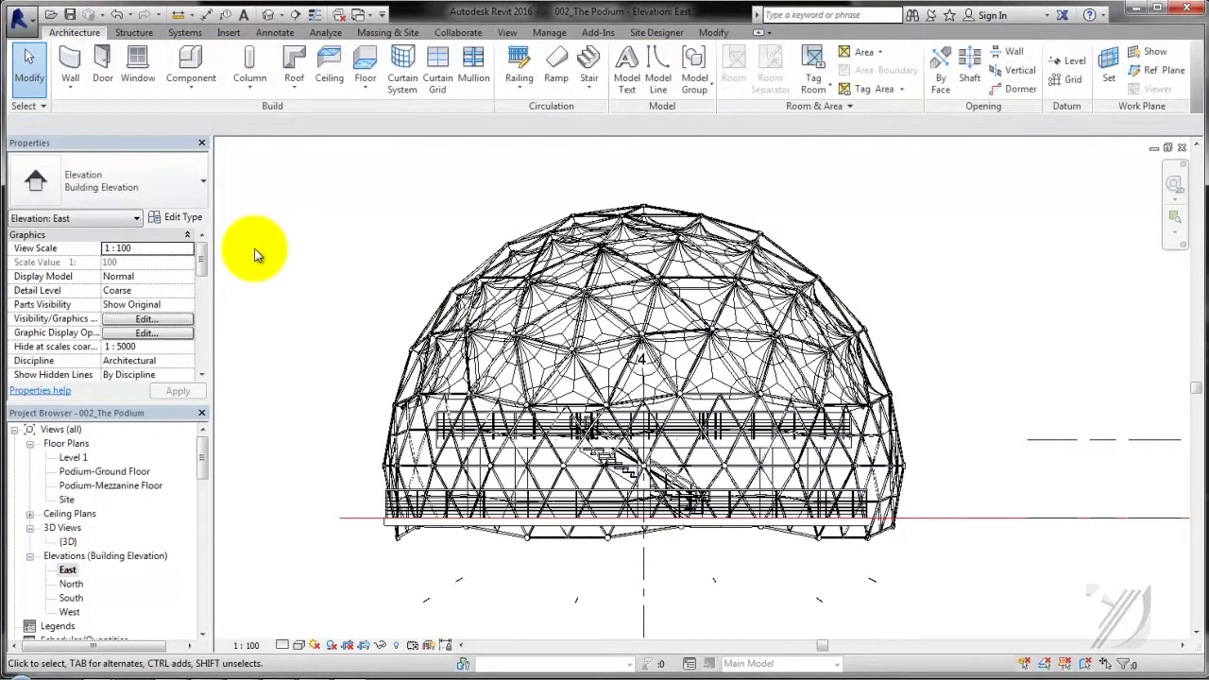
Rotate the dome mass about its centre in the Podium-Ground Floor plan, then view the East elevation.
double_click(91, 481)
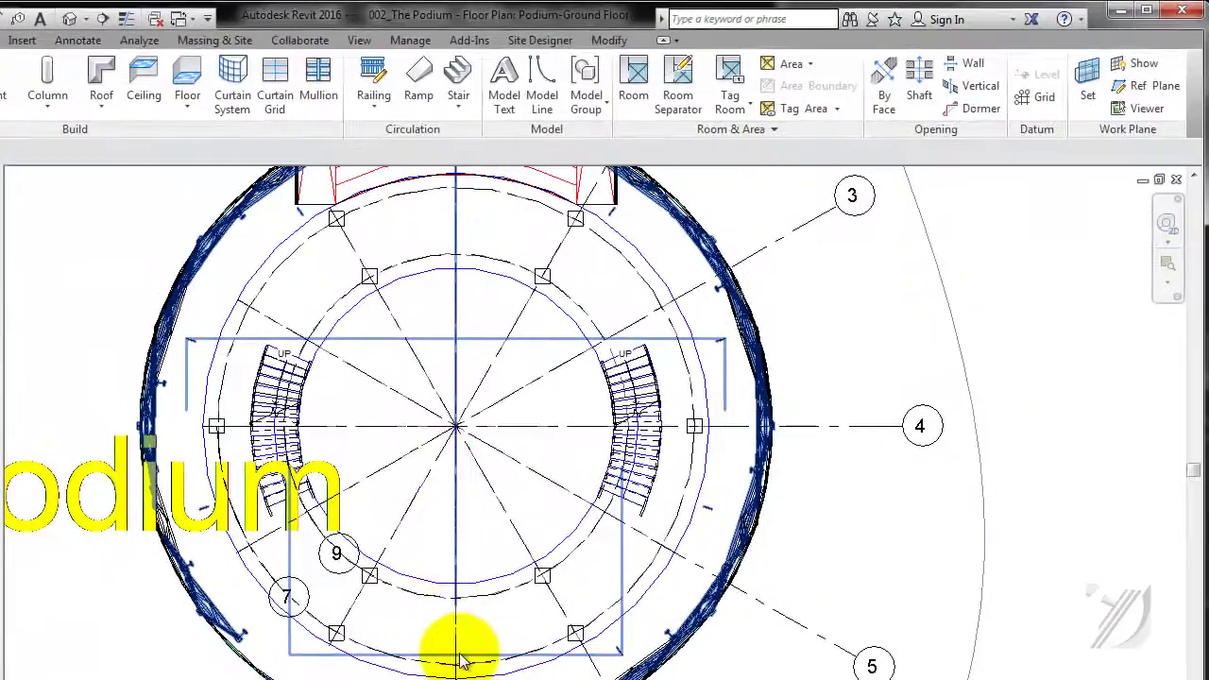
left_click(608, 40)
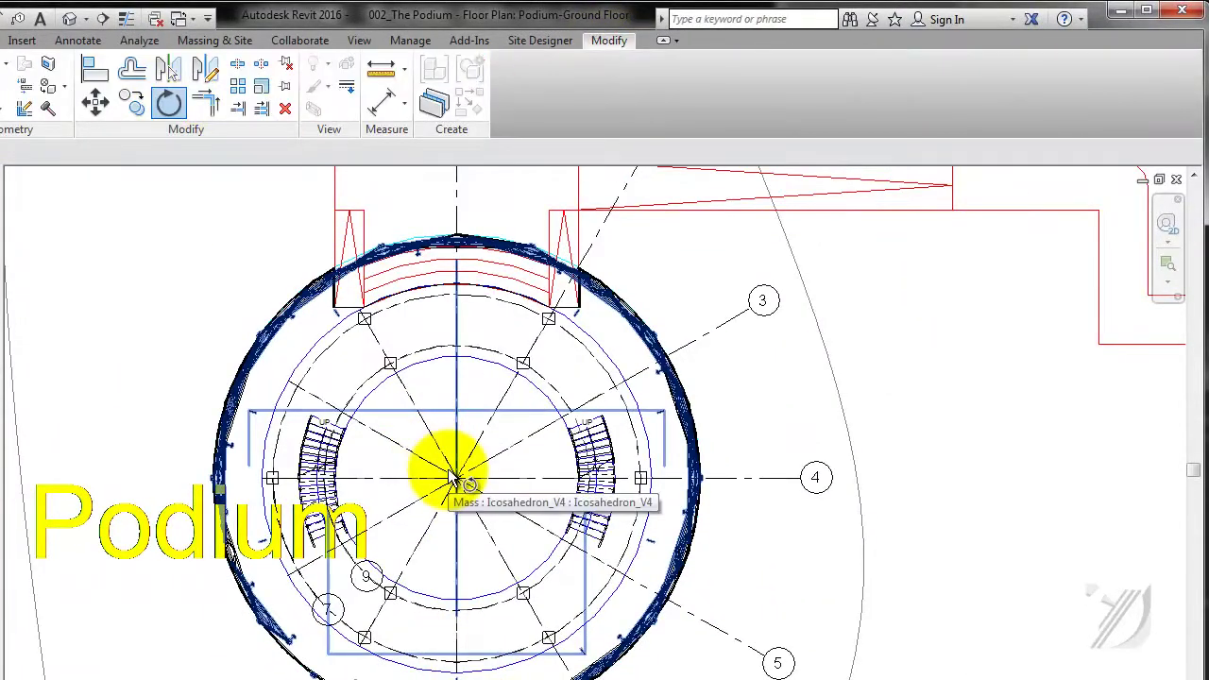
scroll(458, 483, "down", 1)
scroll(458, 484, "down", 1)
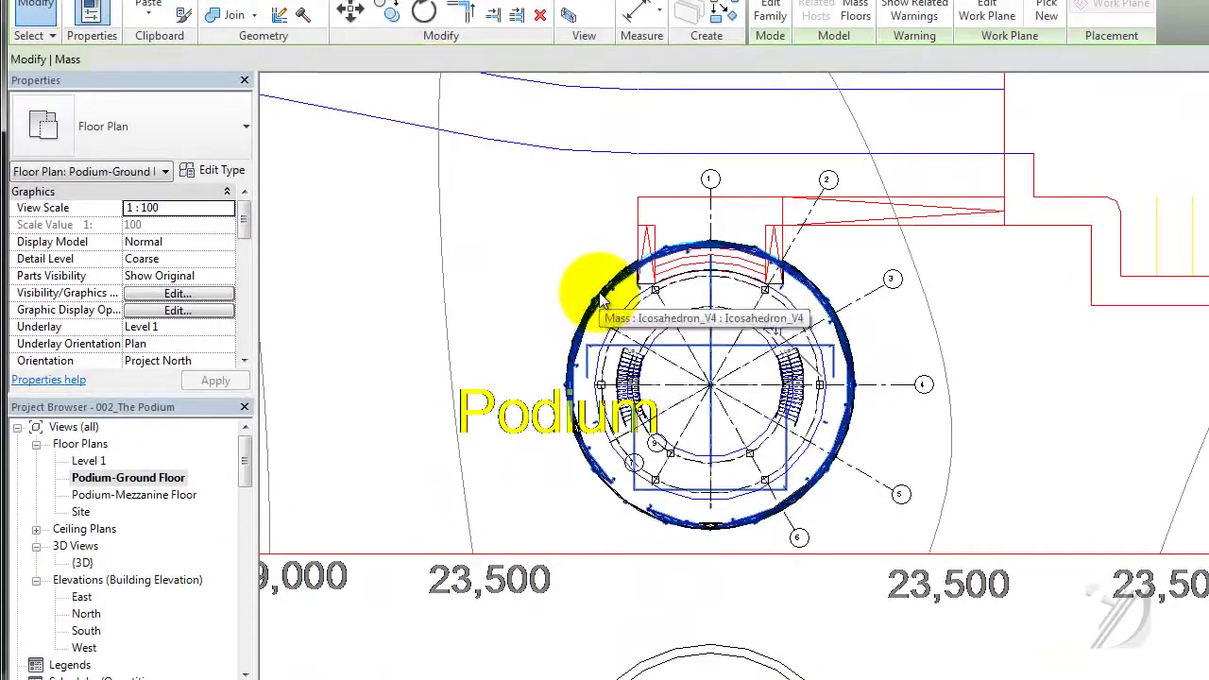
left_click(489, 306)
key("Return")
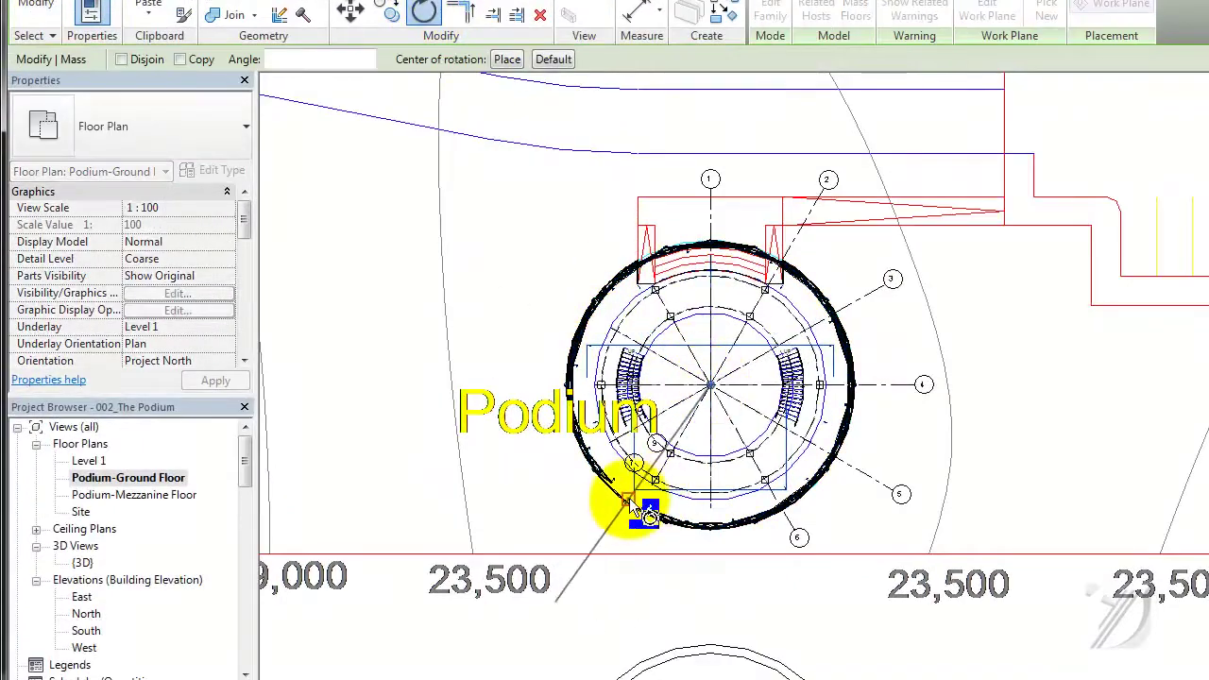
key("Escape")
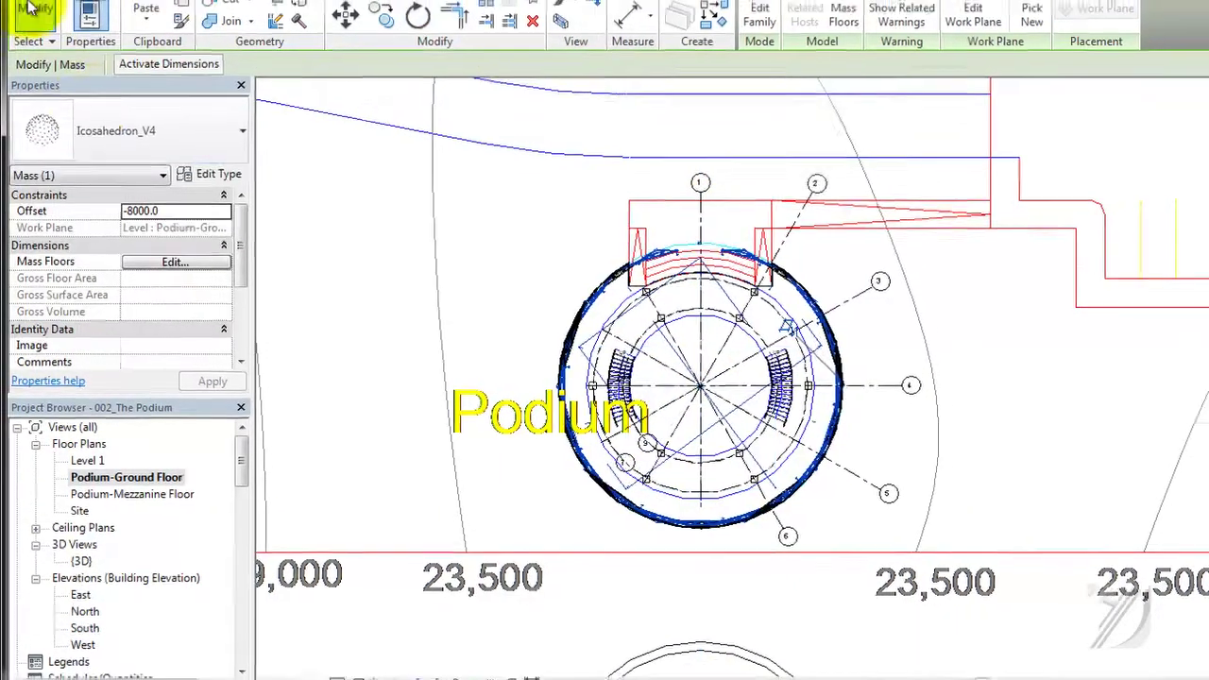
key("Escape")
double_click(66, 571)
View the North elevation, then orbit the 3D view to a level view of the dome.
double_click(71, 584)
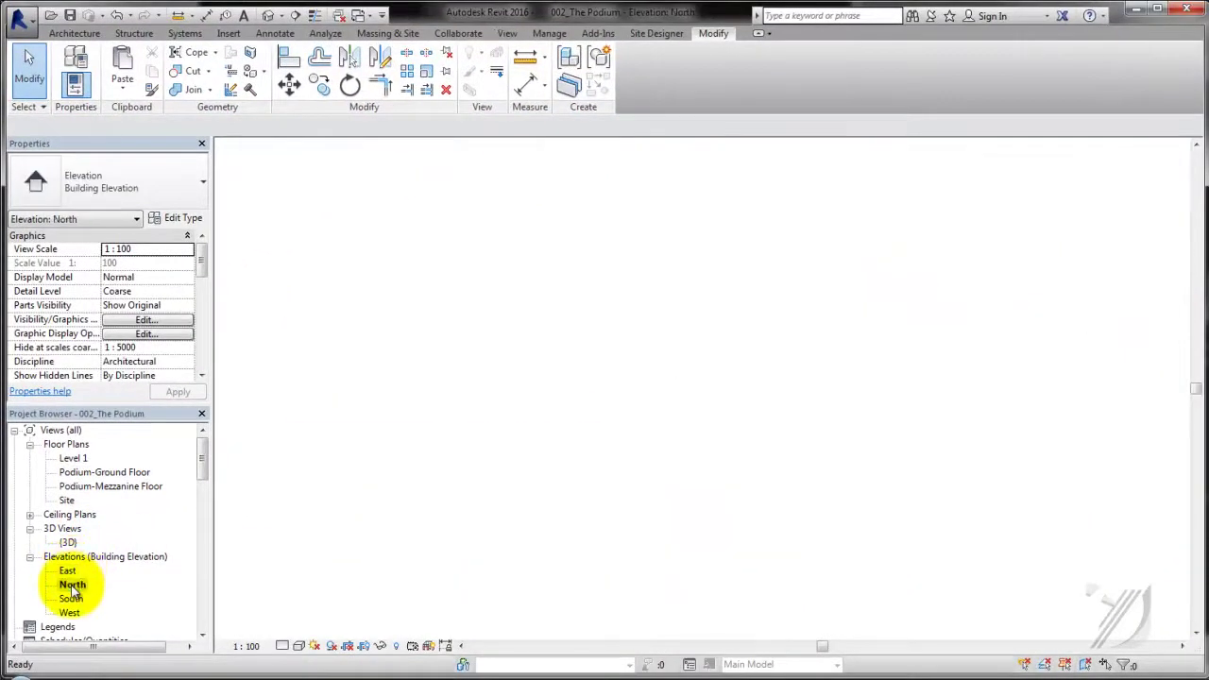
scroll(737, 482, "up", 5)
scroll(439, 330, "up", 3)
double_click(68, 542)
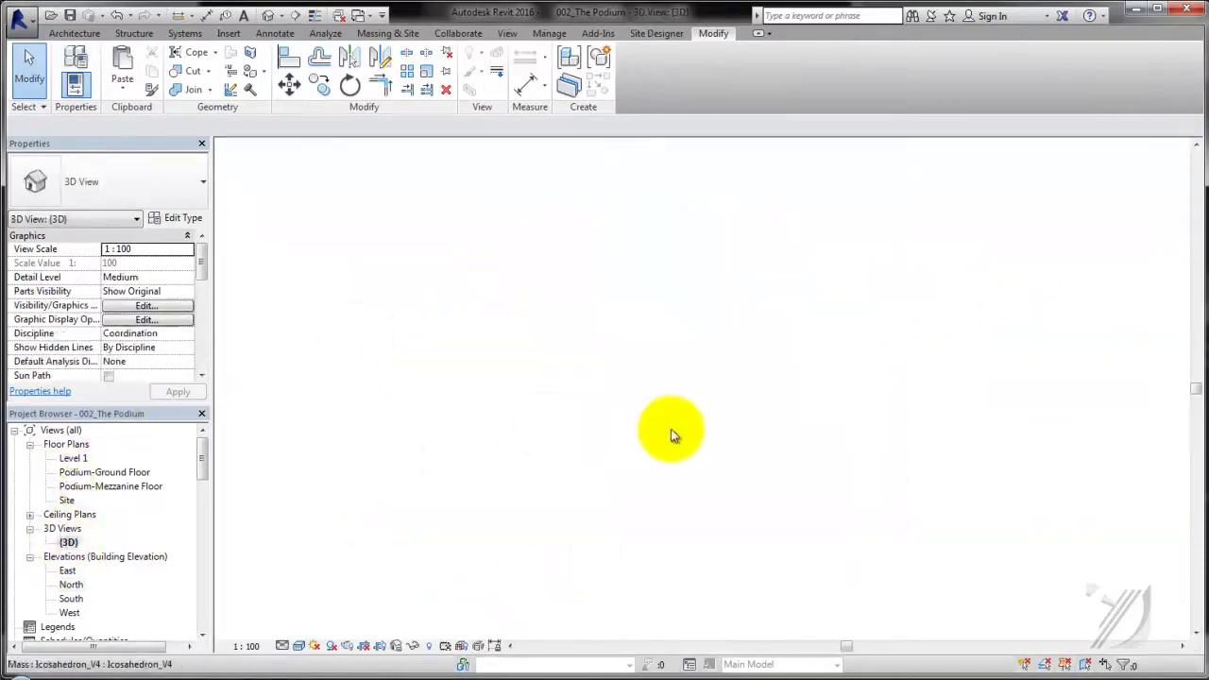
middle_click_drag(670, 428, 911, 501, "shift")
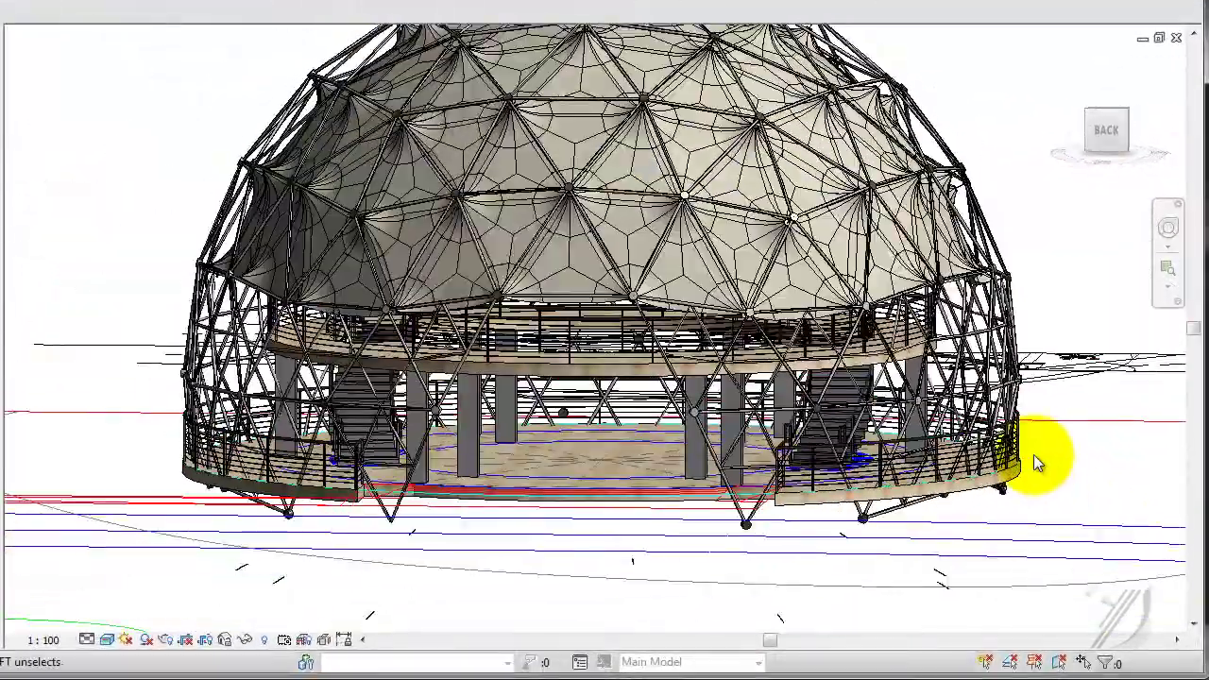
middle_click_drag(1033, 455, 1087, 459, "shift")
Apply an offset of -7500 to the dome mass, check it from above, and view the Site plan.
left_click(972, 377)
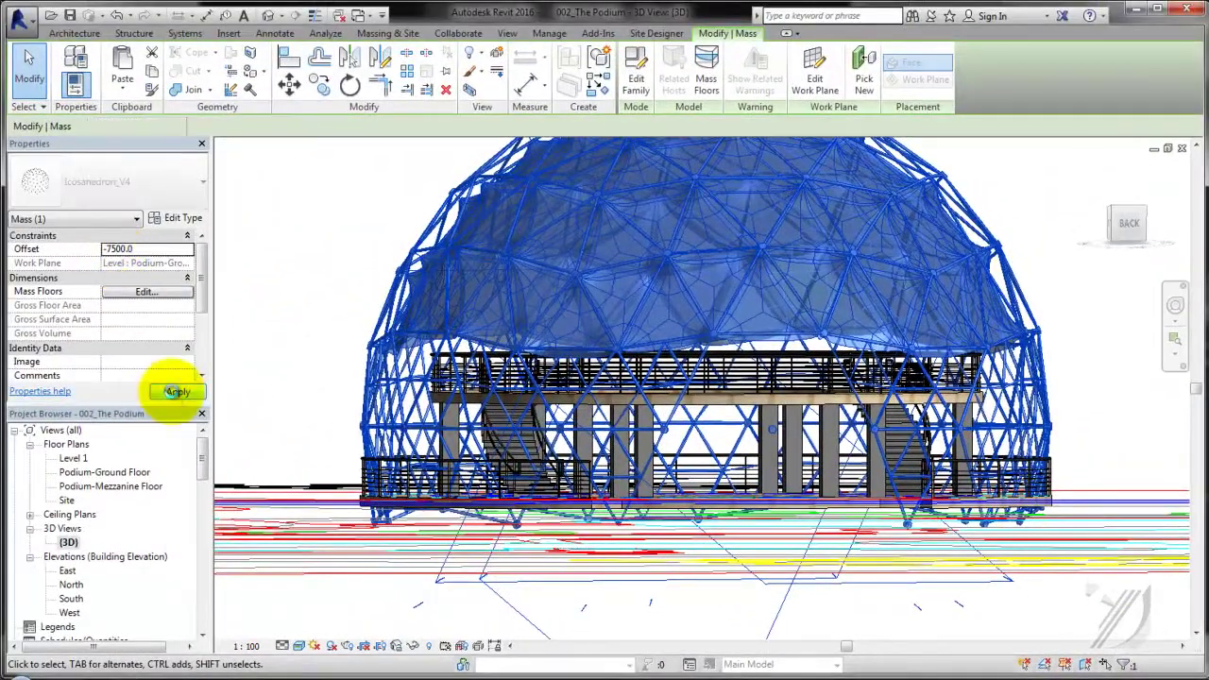
left_click(174, 391)
left_click(269, 330)
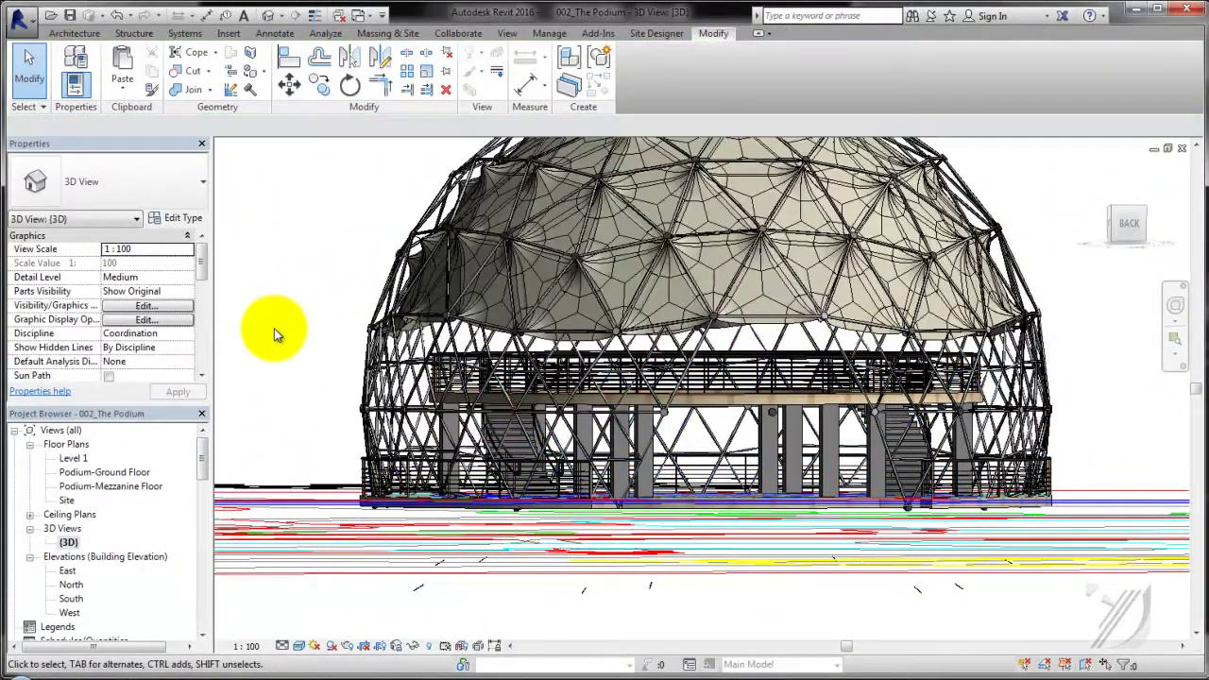
mouse_move(274, 331)
middle_mouse_down("shift")
mouse_move(969, 484)
mouse_move(861, 432)
mouse_move(715, 561)
mouse_move(1019, 558)
mouse_move(950, 437)
mouse_move(1004, 503)
middle_mouse_up("shift")
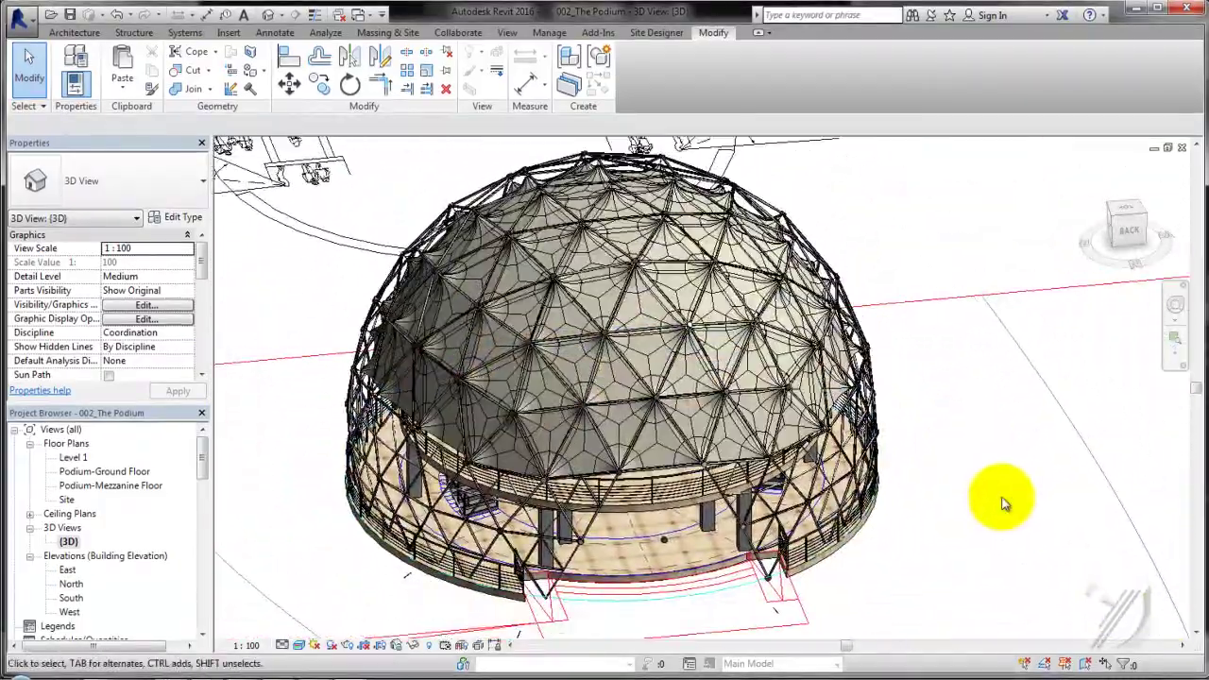
double_click(67, 499)
Set the Site plan's visual style to Shaded and clear the selection.
scroll(571, 435, "up", 3)
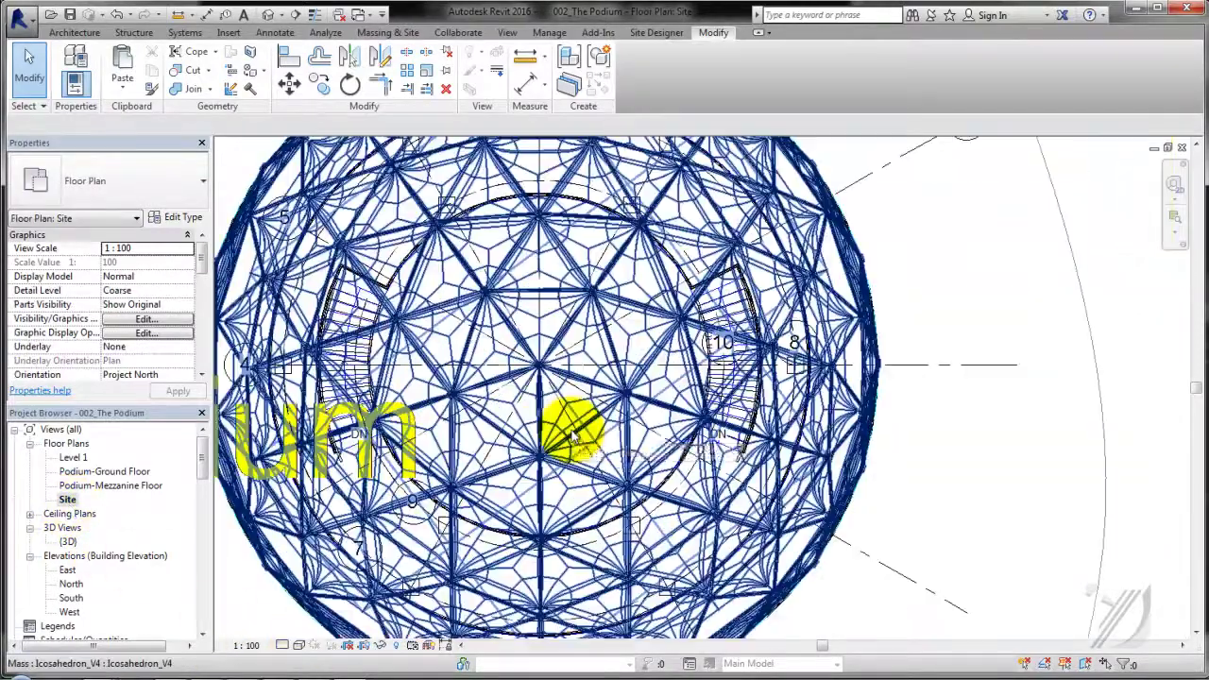
scroll(572, 434, "down", 3)
left_click(298, 645)
left_click(331, 564)
left_click(853, 500)
left_click(268, 167)
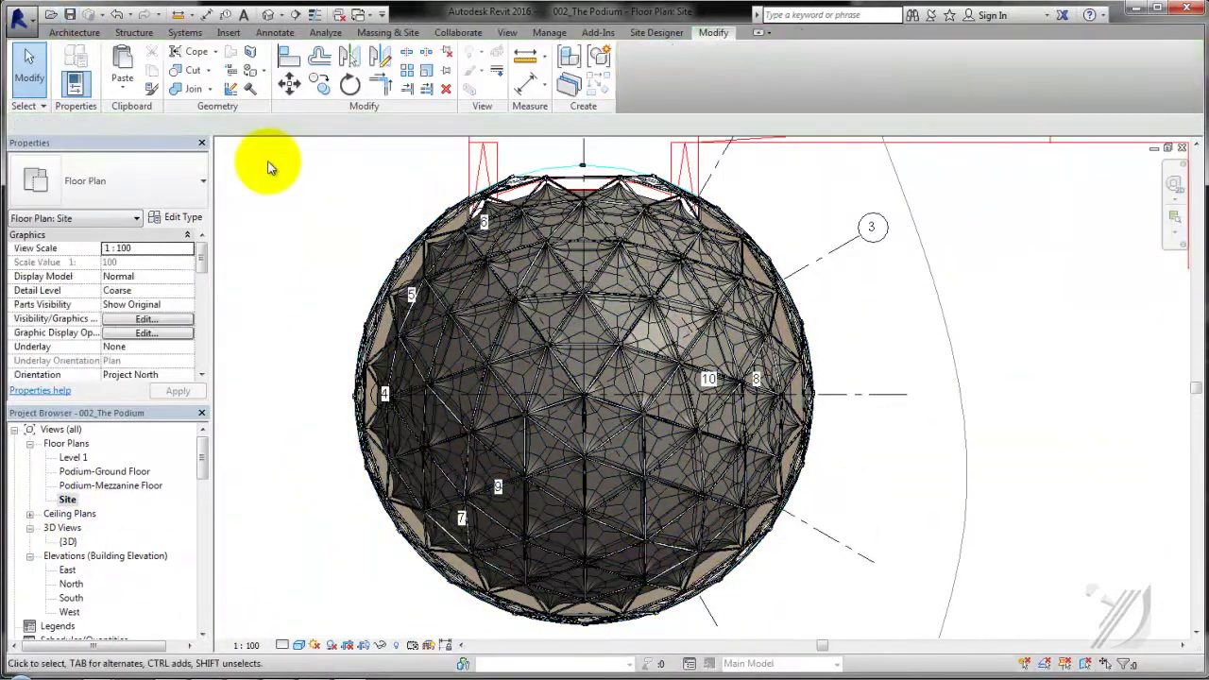
Close the Site plan and other podium views to reach the Icosahedron_V4 family 3D view.
left_click(1182, 148)
left_click(1181, 148)
left_click(1181, 149)
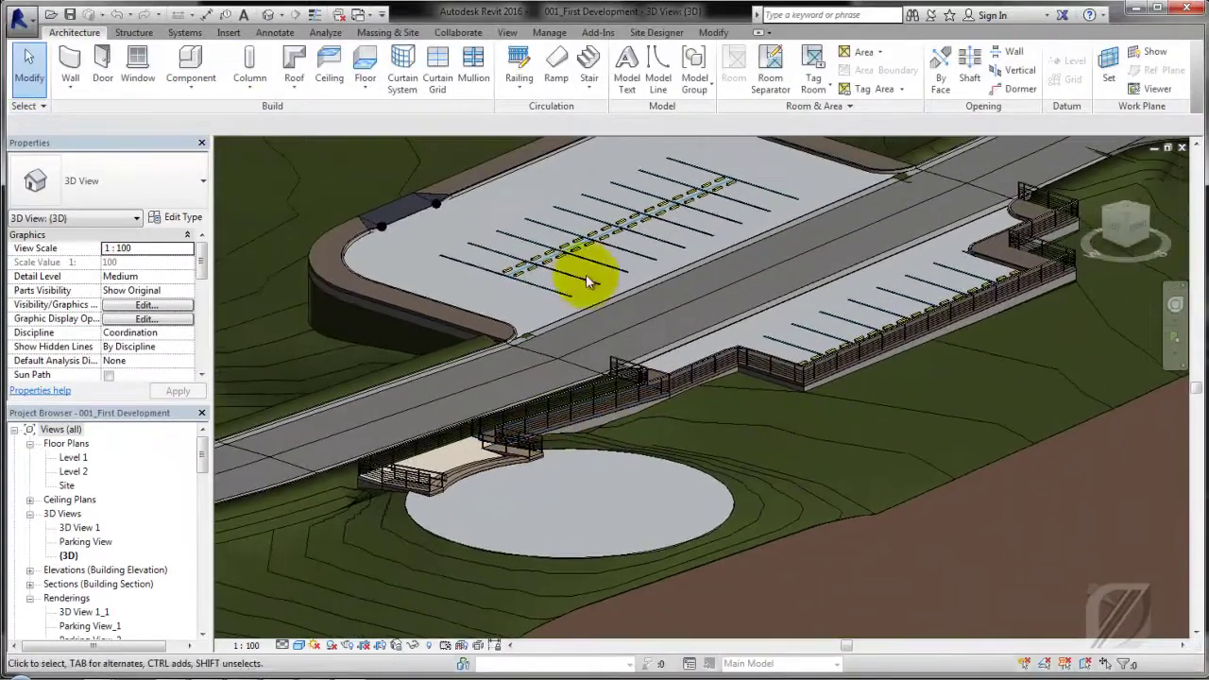
Reload the 002_The Podium.rvt link via Manage Links, using Reload From after the failed Reload.
left_click(229, 32)
left_click(259, 64)
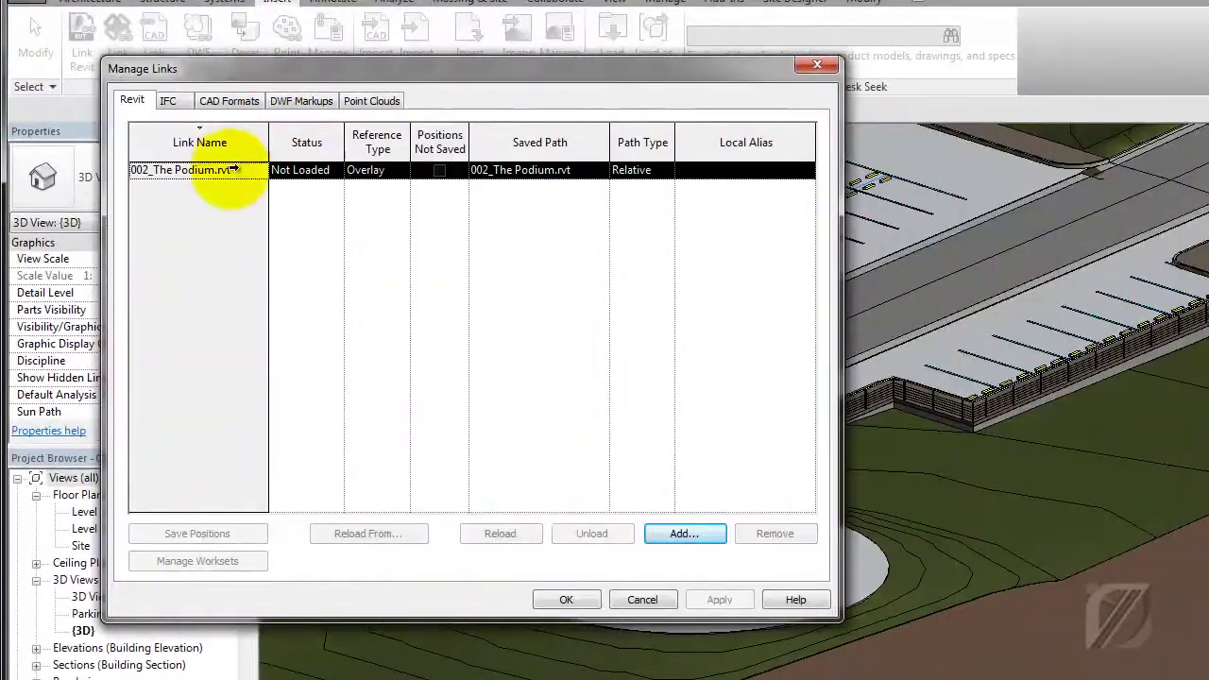
left_click(515, 531)
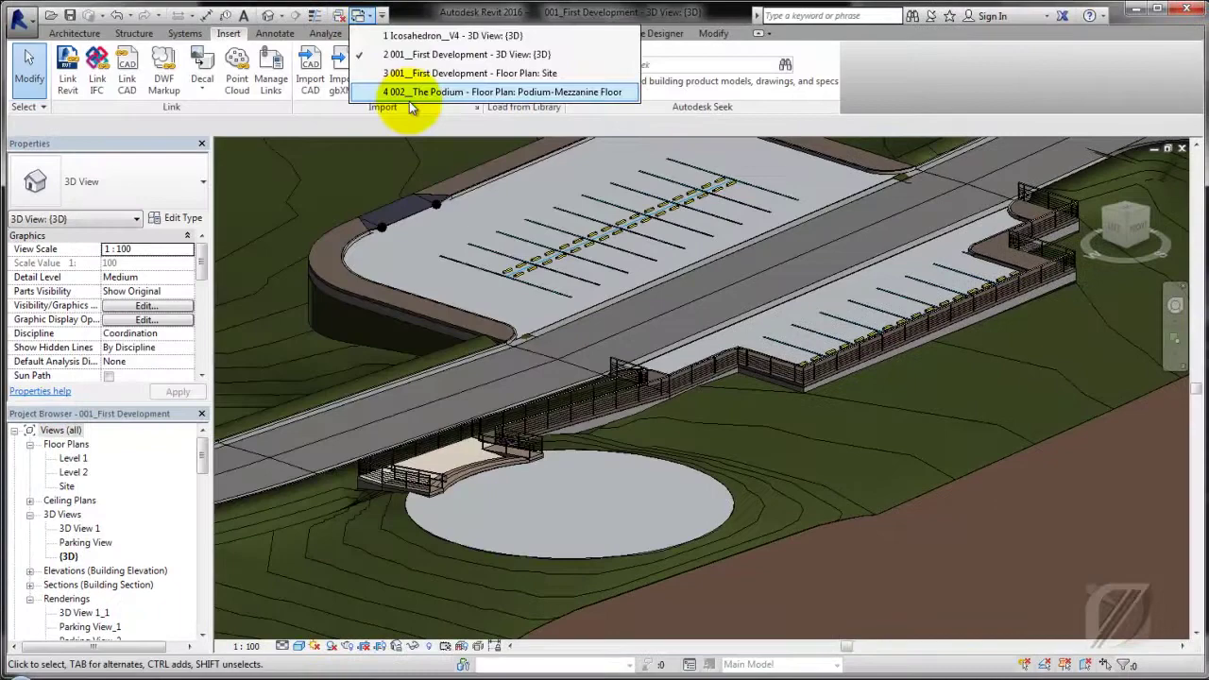
left_click(411, 92)
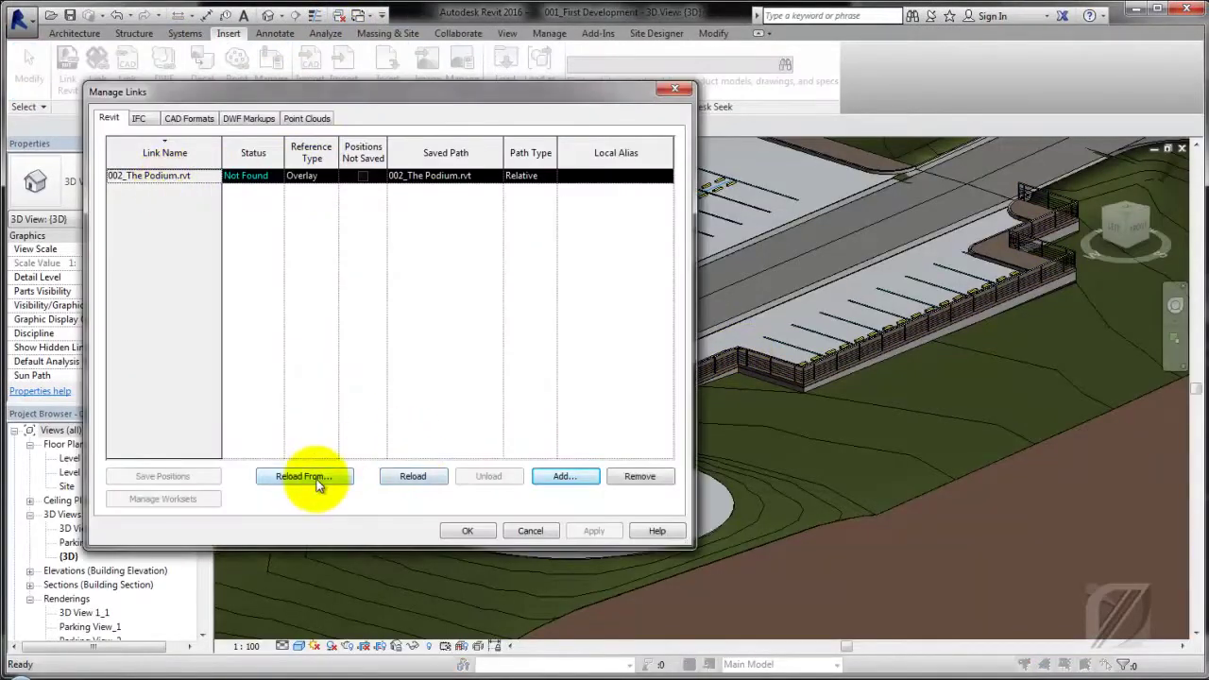
left_click(318, 480)
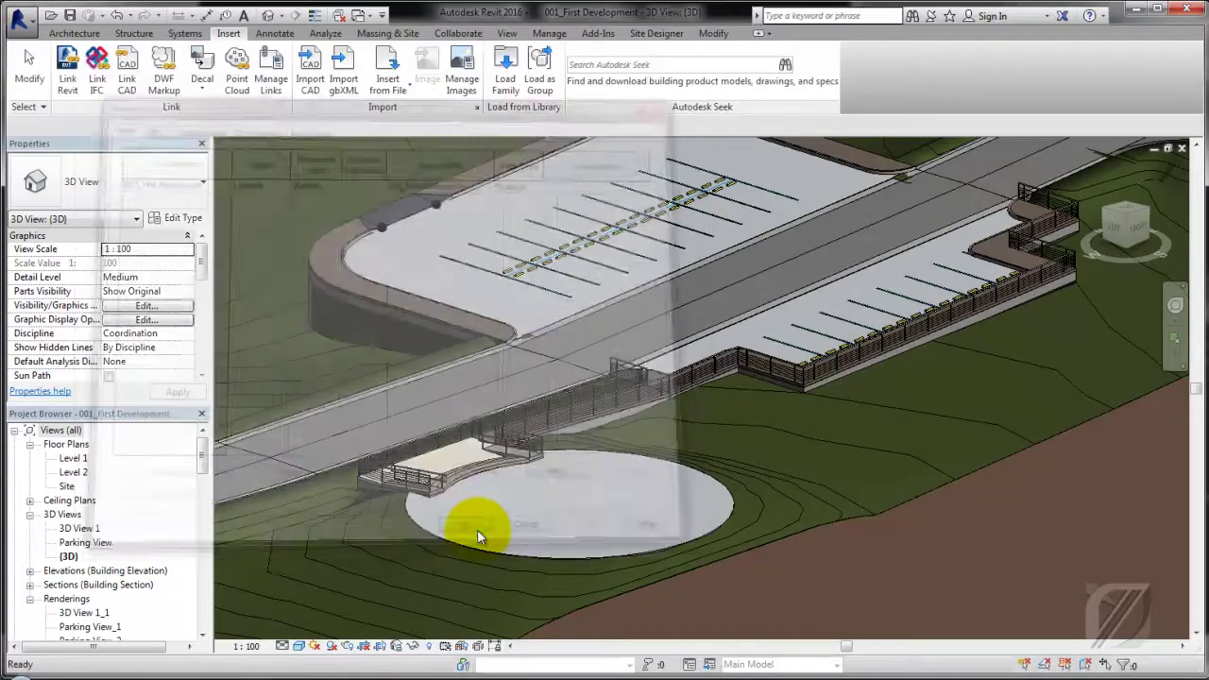
scroll(999, 567, "down", 4)
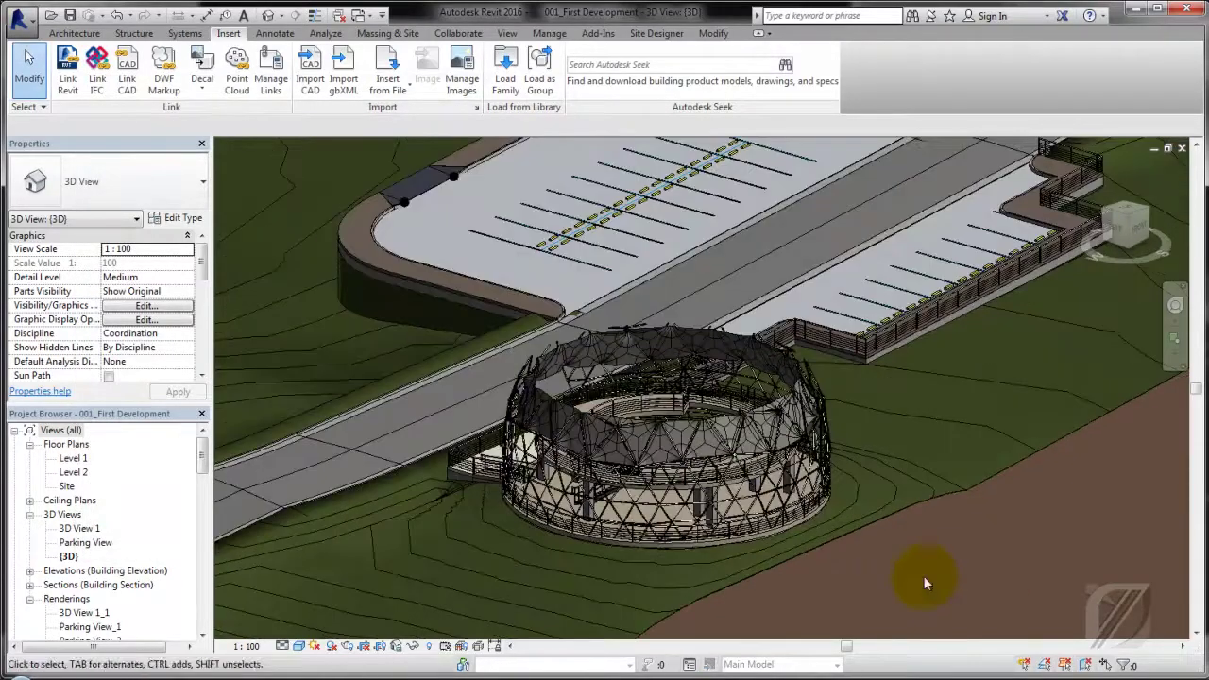
Toggle Reveal Hidden Elements on and off while checking the site's section box.
key("r")
key("h")
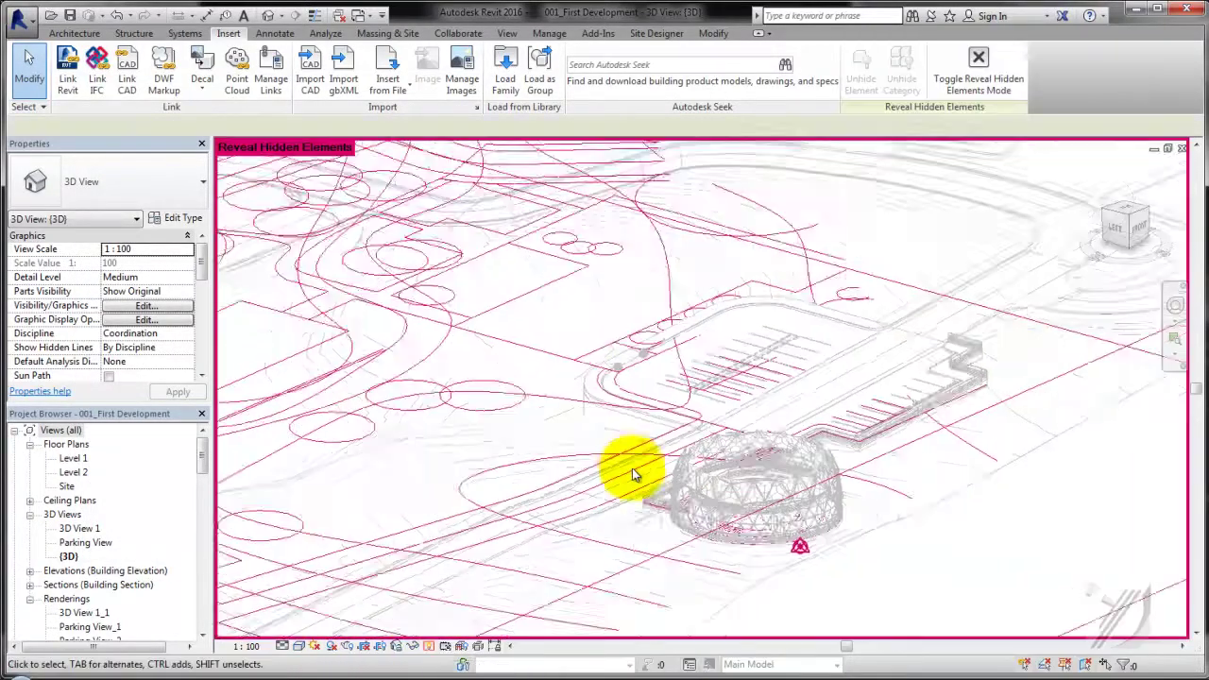
scroll(631, 472, "down", 3)
left_click(673, 493)
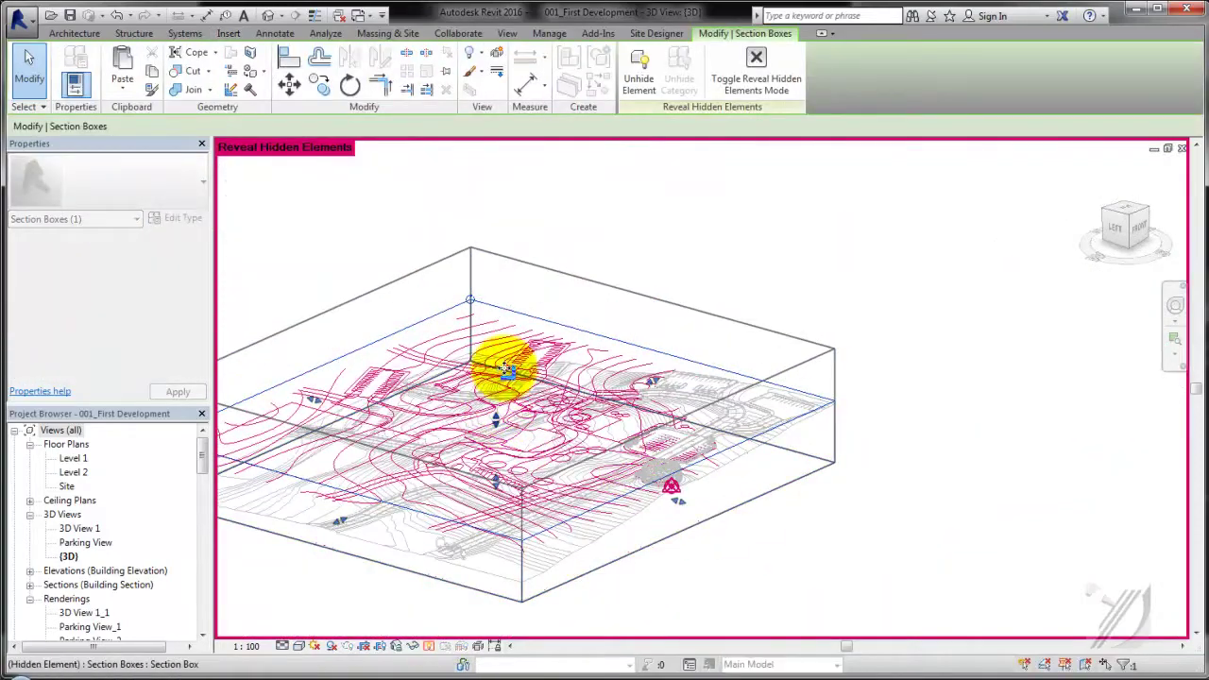
left_click(427, 648)
key("r")
key("h")
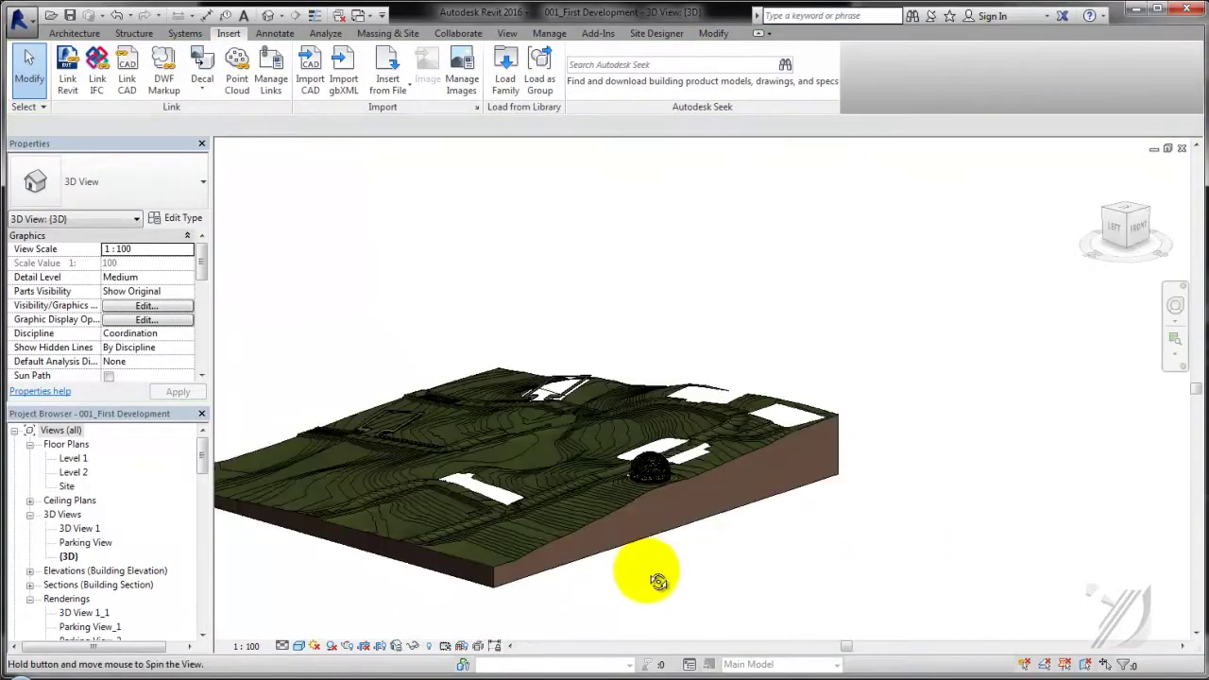
Orbit to frame the whole dome, save the site project, and switch to the Icosahedron_V4 family.
scroll(623, 510, "up", 5)
scroll(621, 495, "up", 2)
mouse_move(924, 601)
middle_mouse_down("shift")
mouse_move(661, 566)
mouse_move(539, 418)
mouse_move(582, 498)
mouse_move(702, 556)
mouse_move(845, 445)
mouse_move(620, 426)
mouse_move(733, 426)
mouse_move(665, 487)
middle_mouse_up("shift")
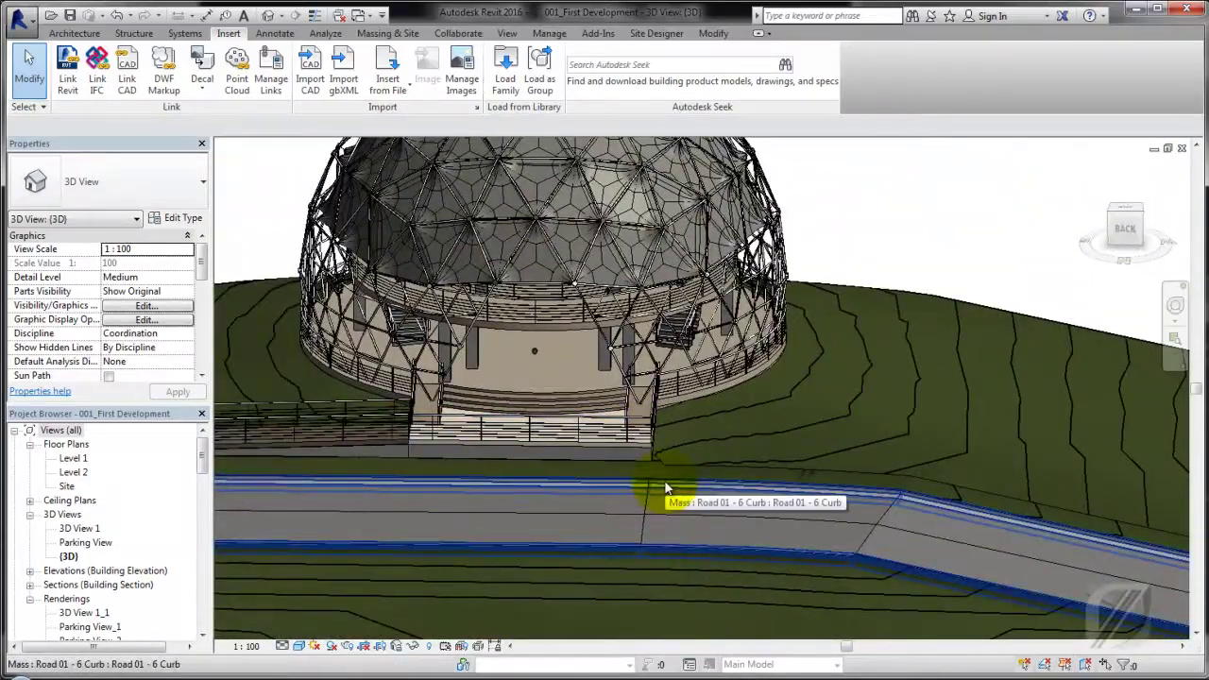
middle_click_drag(644, 373, 685, 528)
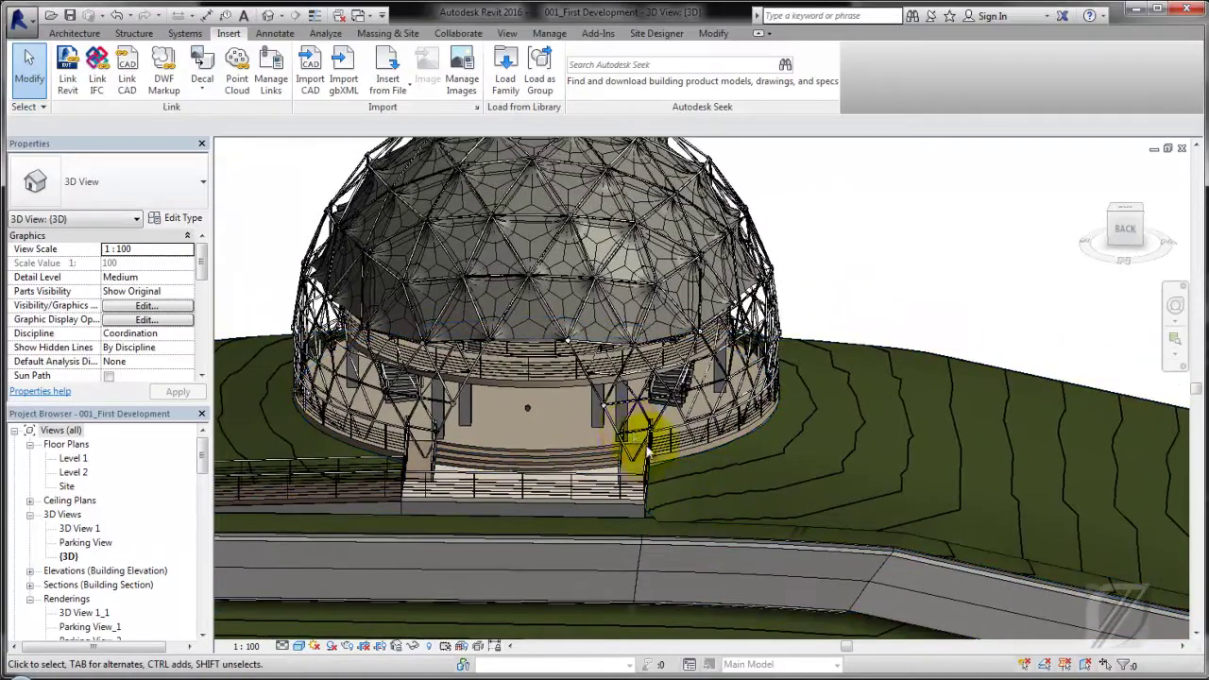
key("ctrl+s")
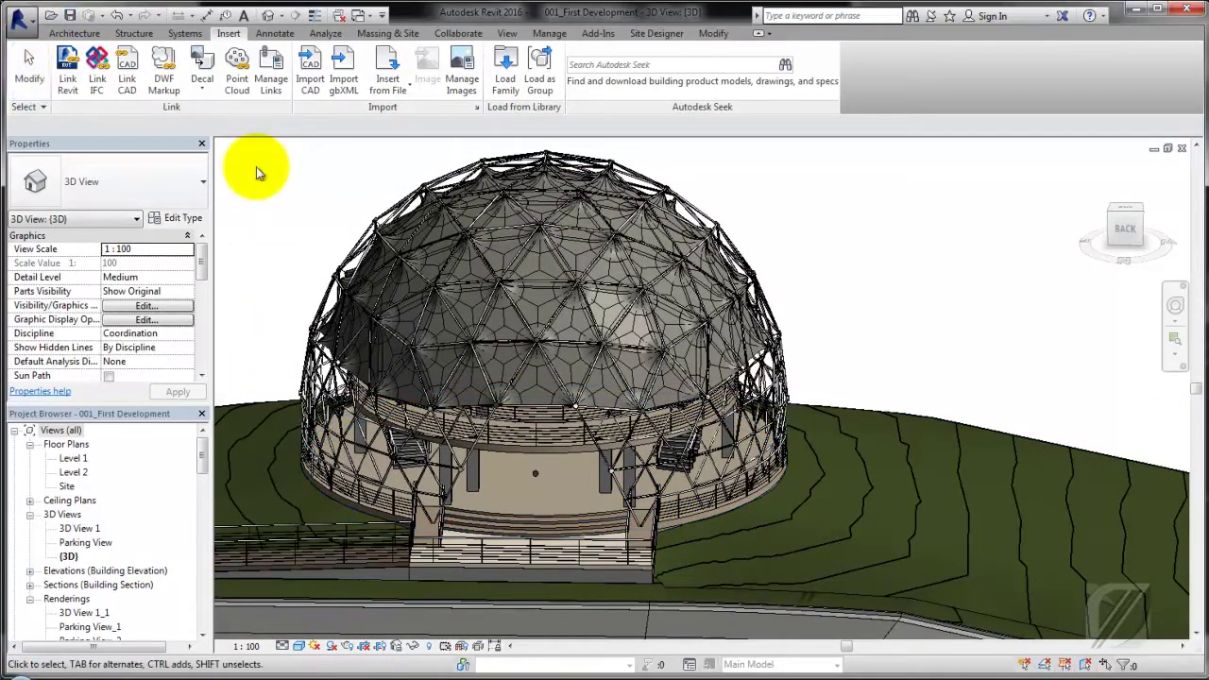
left_click(443, 35)
middle_click_drag(458, 406, 491, 483, "shift")
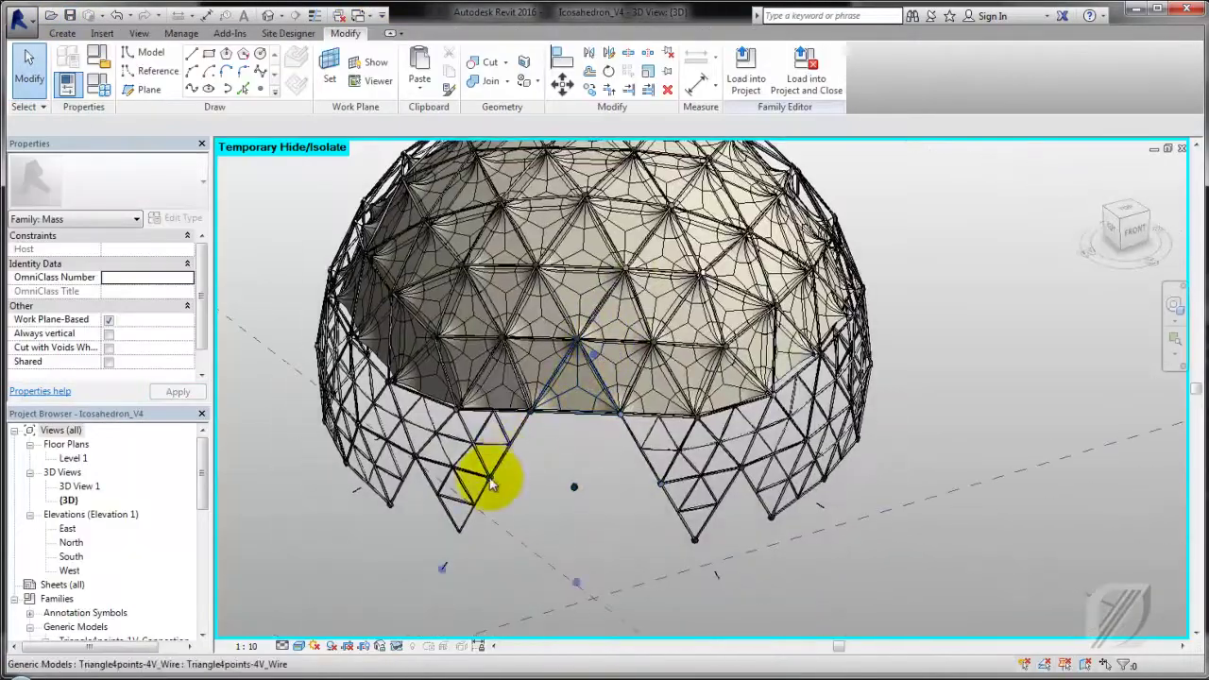
Open a lower-left dome panel's family and save it as the 1frame-3wire-left variant.
left_click(471, 508)
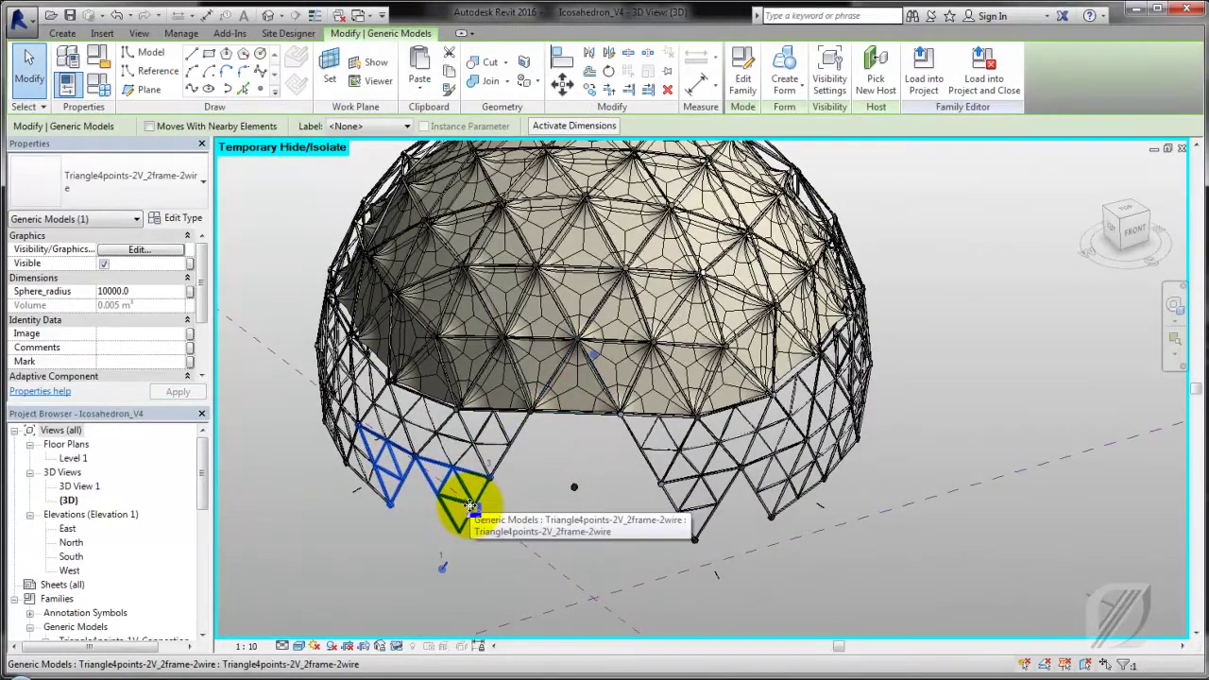
double_click(470, 507)
middle_click_drag(742, 337, 858, 356, "shift")
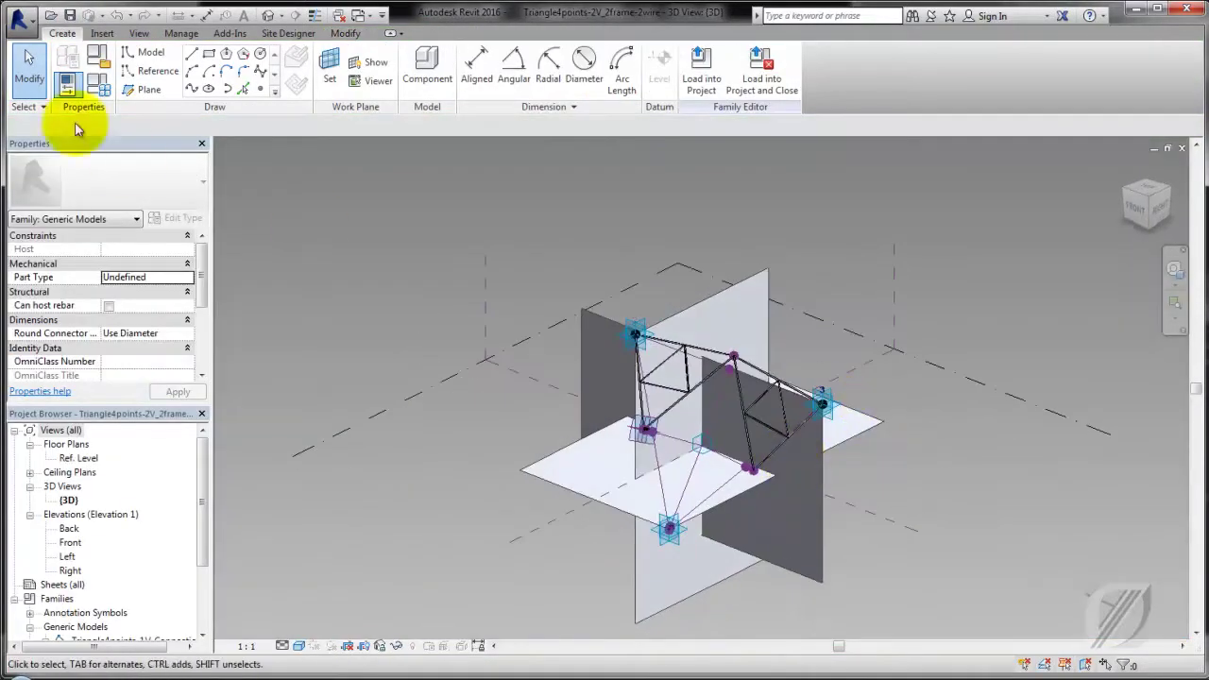
left_click(24, 17)
left_click(81, 41)
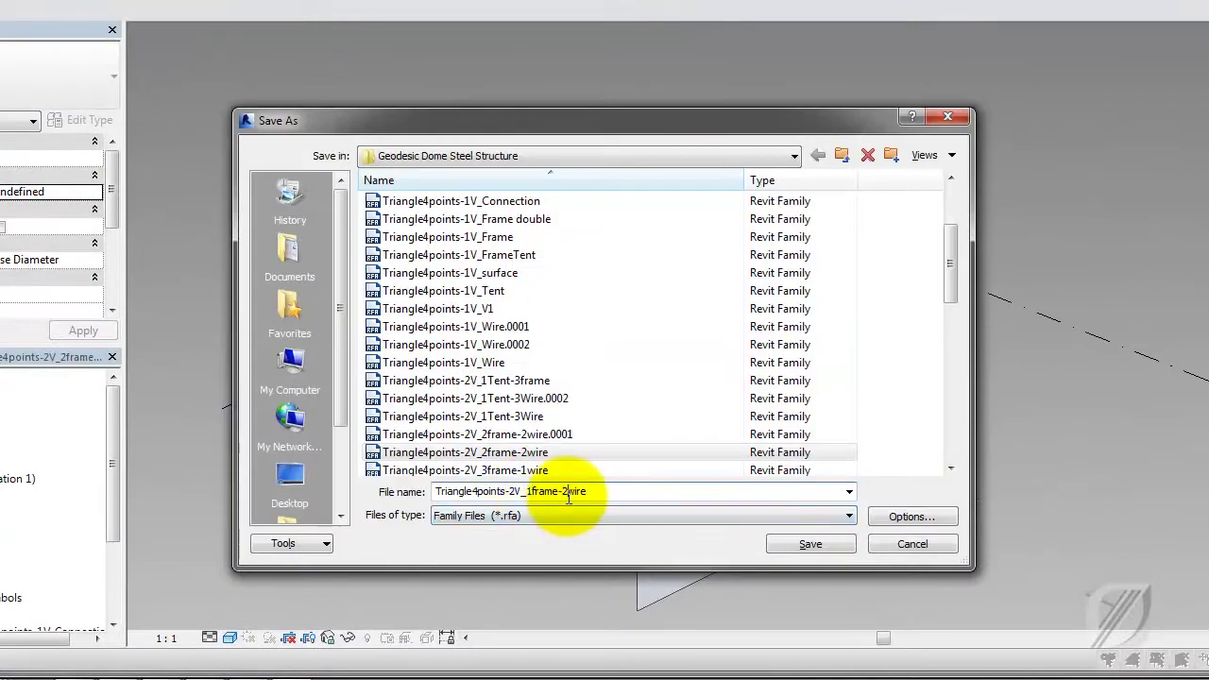
left_click(912, 516)
left_click(674, 469)
left_click(810, 544)
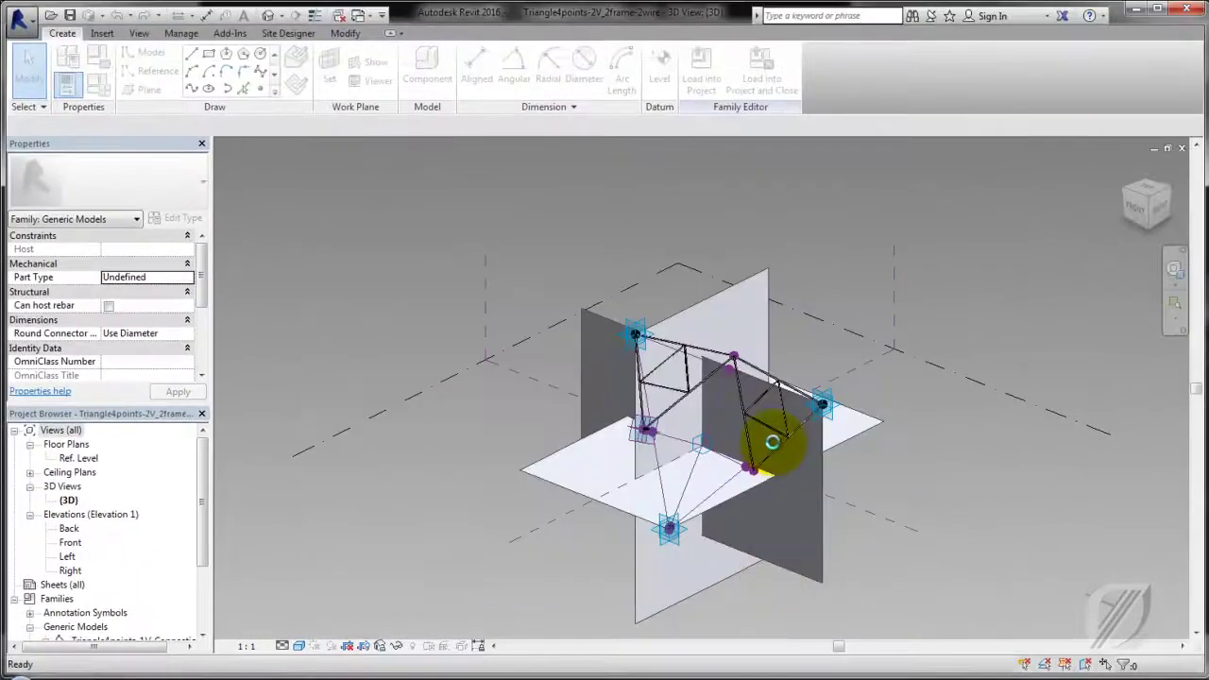
Change the panel's frame element to Triangle4points-1V_Wire and load it into Icosahedron_V4.
scroll(775, 437, "up", 2)
left_click(756, 410)
left_click(186, 208)
left_click(60, 308)
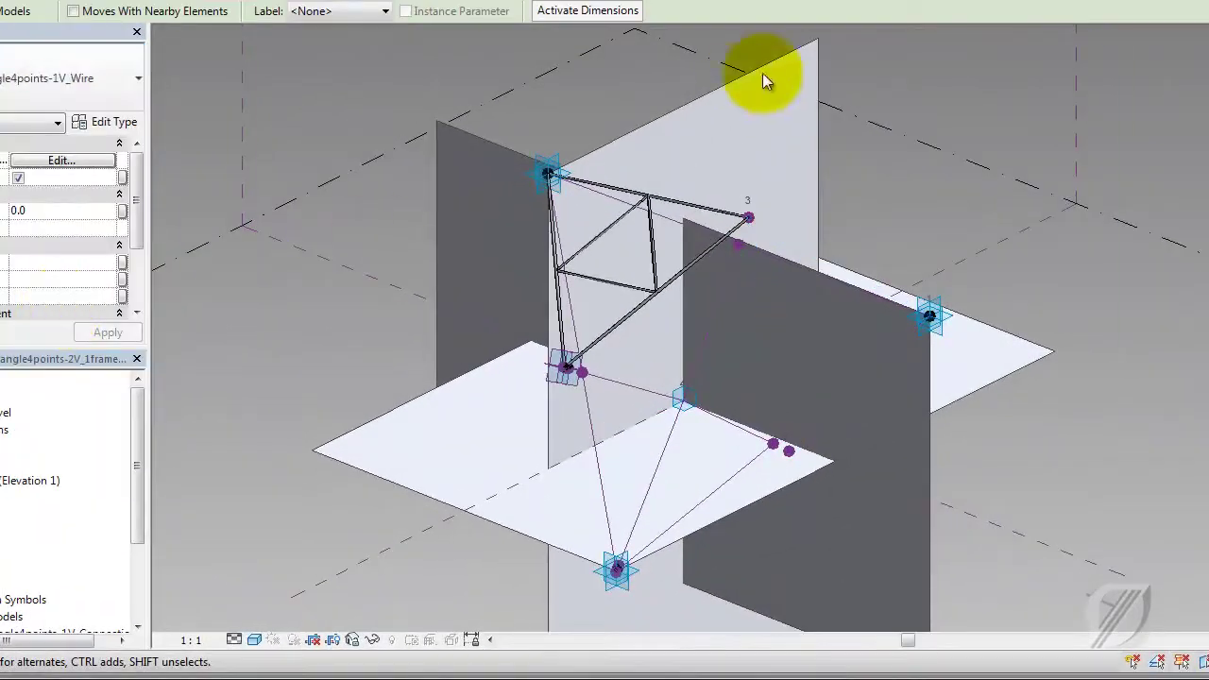
left_click(923, 80)
left_click(575, 415)
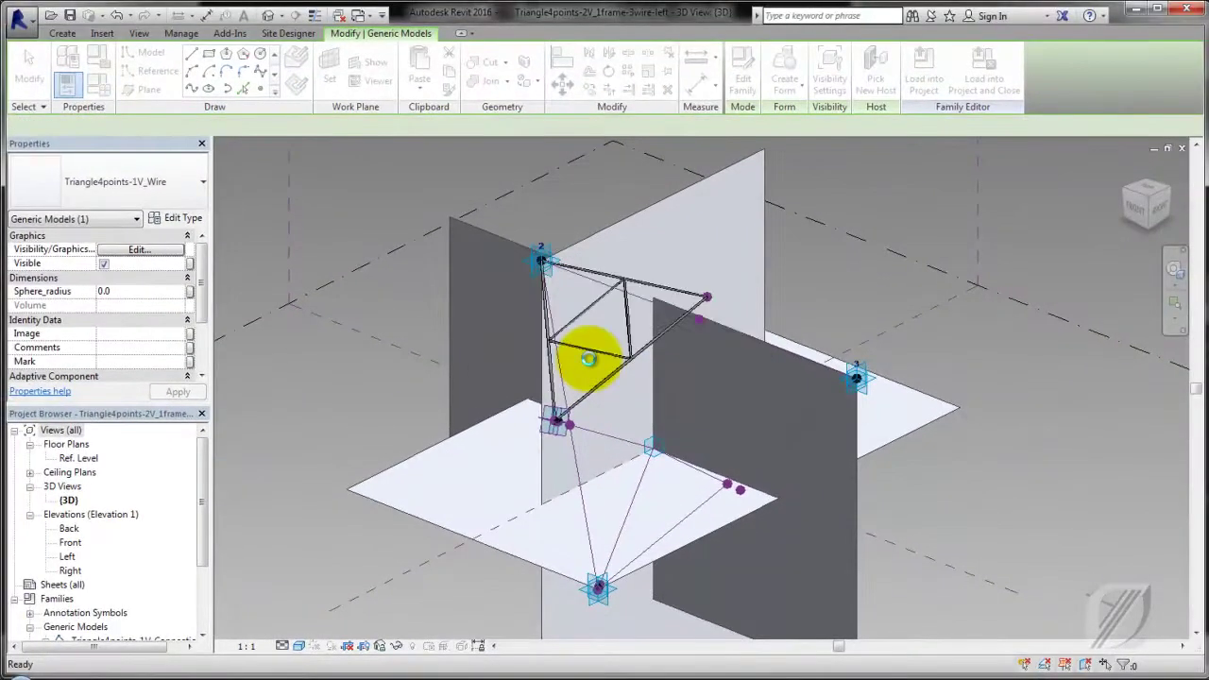
key("Escape")
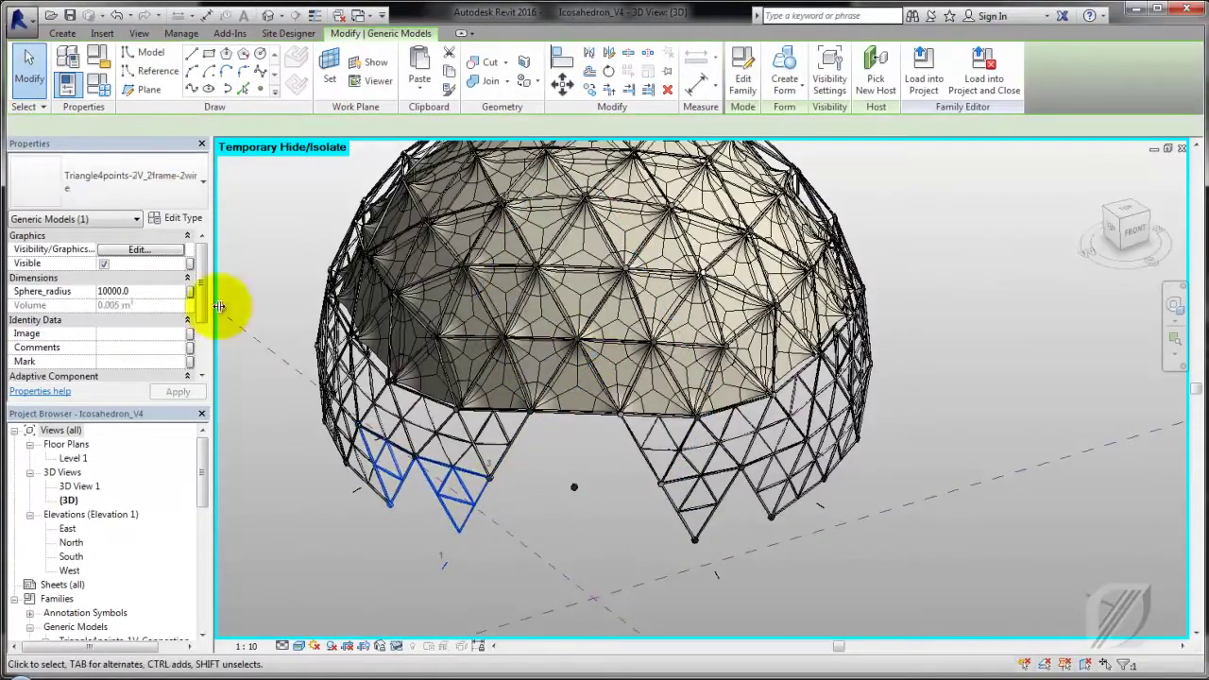
Open the lower-right panel's family and save it as Triangle4points-2V_1frame-3wire-right.
left_click(917, 554)
left_click(718, 496)
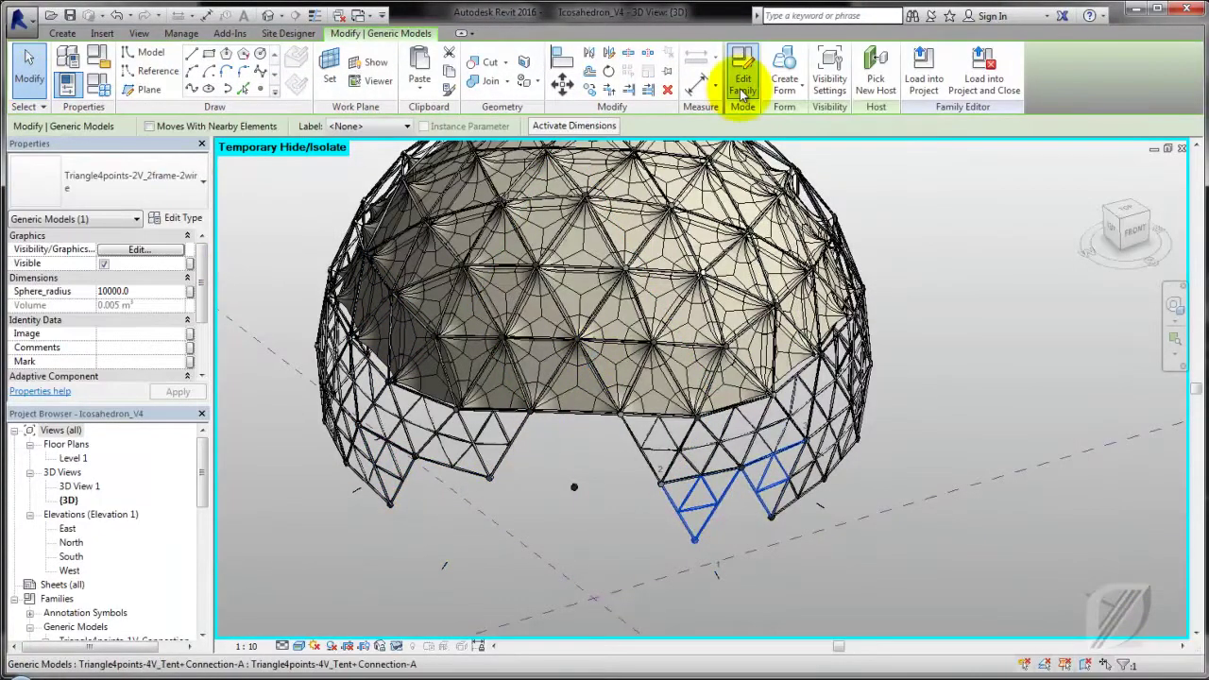
left_click(742, 83)
left_click(19, 18)
left_click(57, 179)
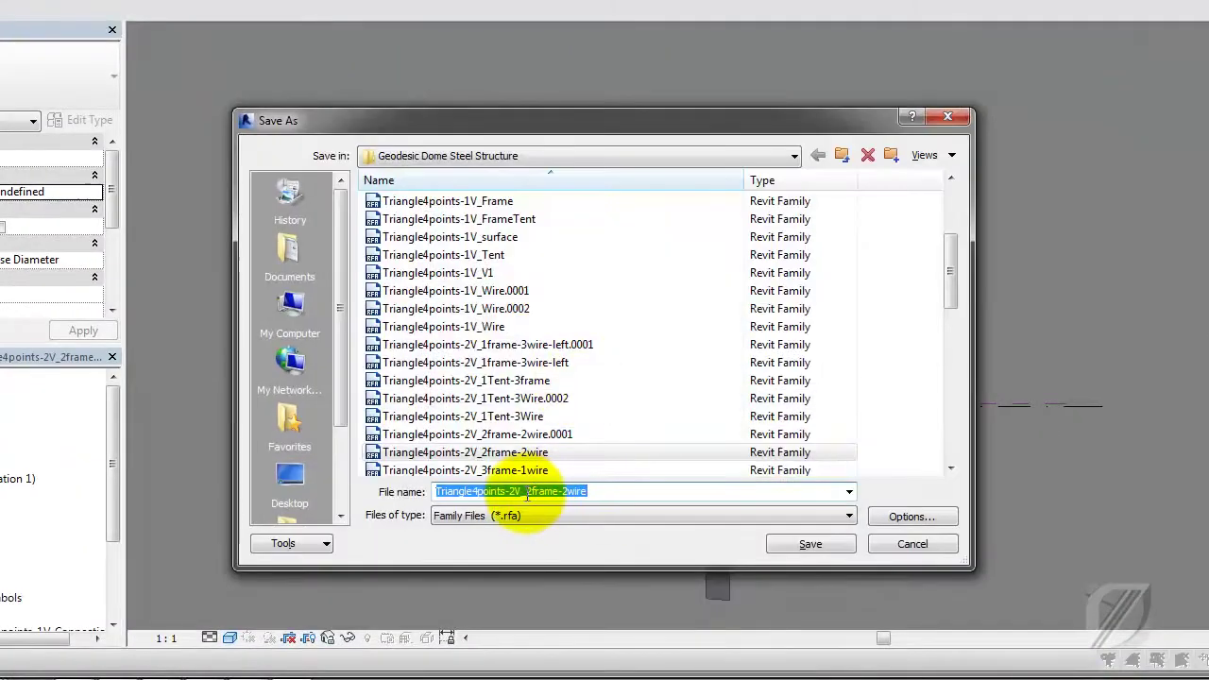
key("BackSpace")
type("3")
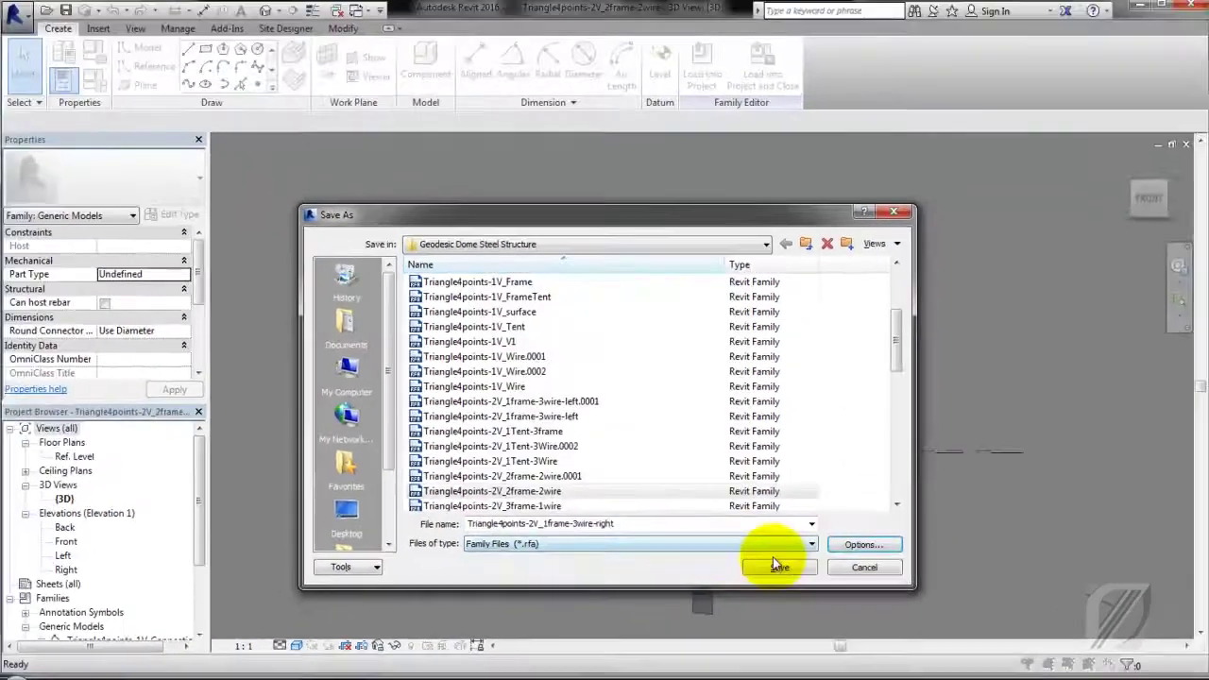
left_click(776, 548)
Change its double frame element to Wire, load it into the dome, and reassign the lower-right panel's type.
left_click(736, 327)
left_click(113, 182)
left_click(157, 372)
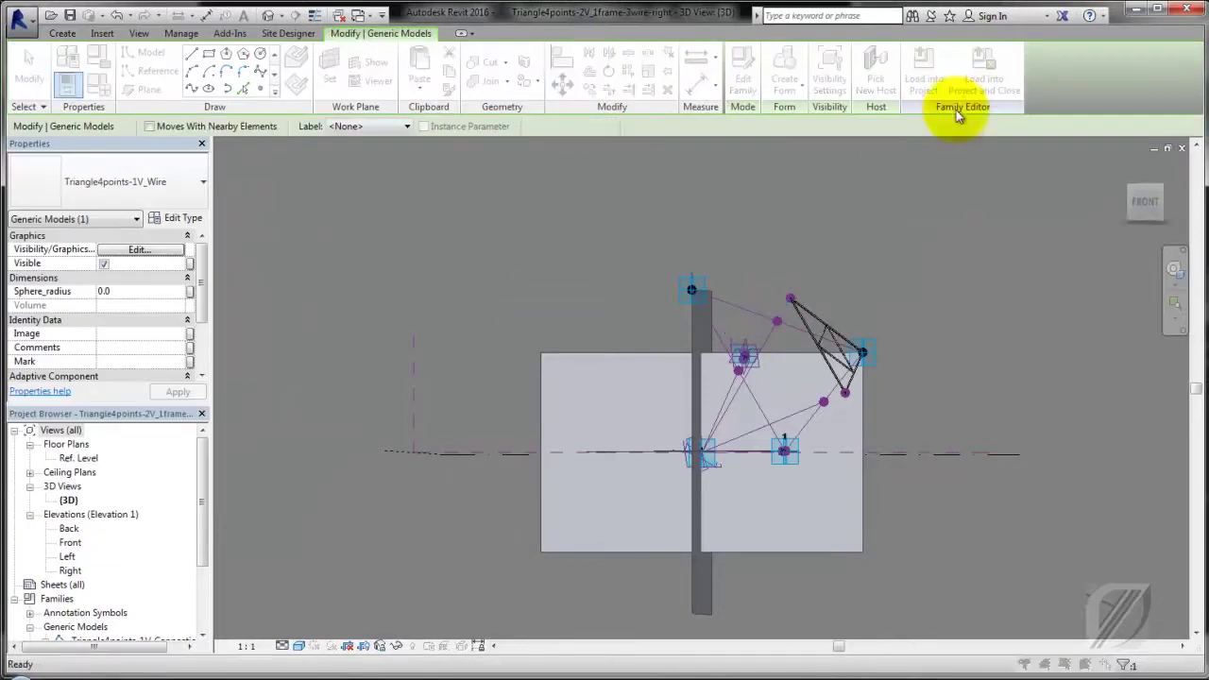
left_click(959, 99)
left_click(605, 357)
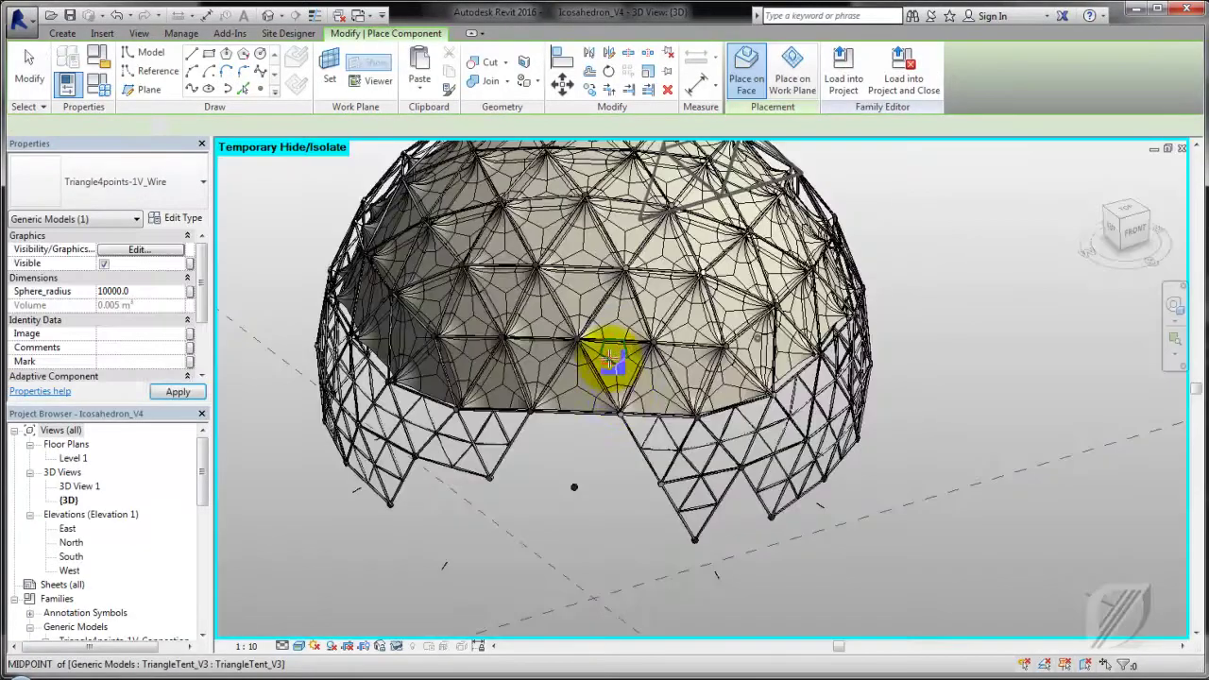
left_click(36, 84)
left_click(132, 181)
Swap the Icosahedron_V4 dome panel to the 3wire-right variant.
left_click(194, 262)
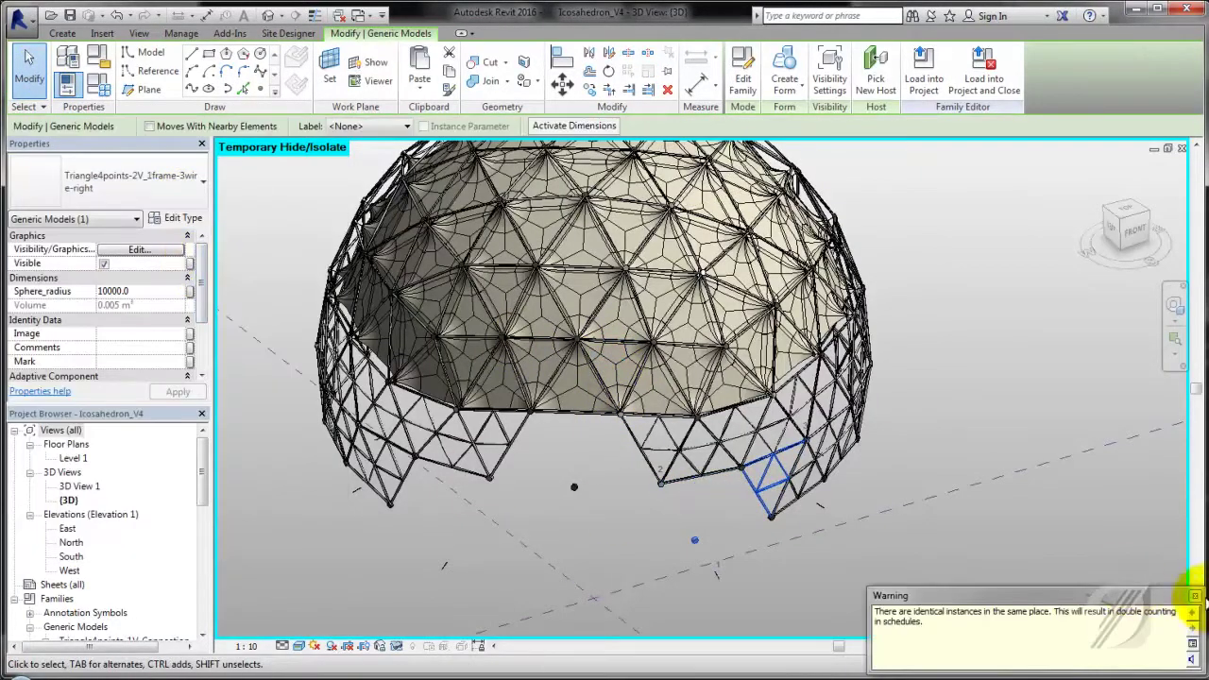
left_click(840, 304)
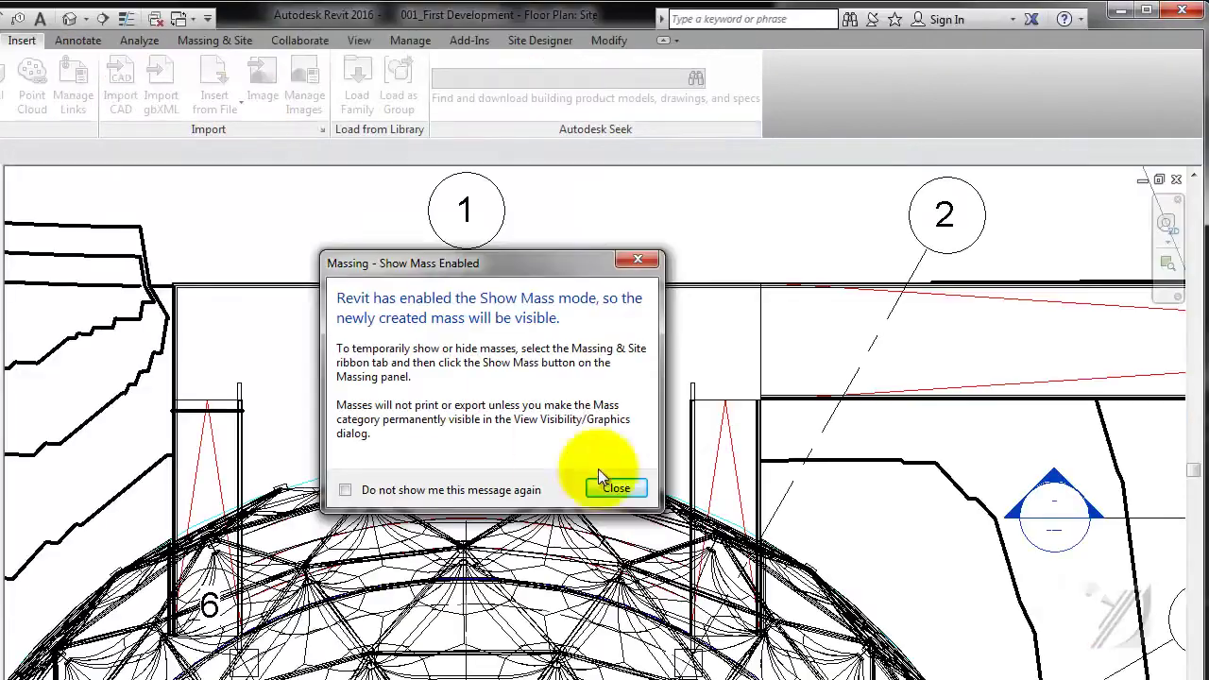
left_click(607, 489)
double_click(68, 556)
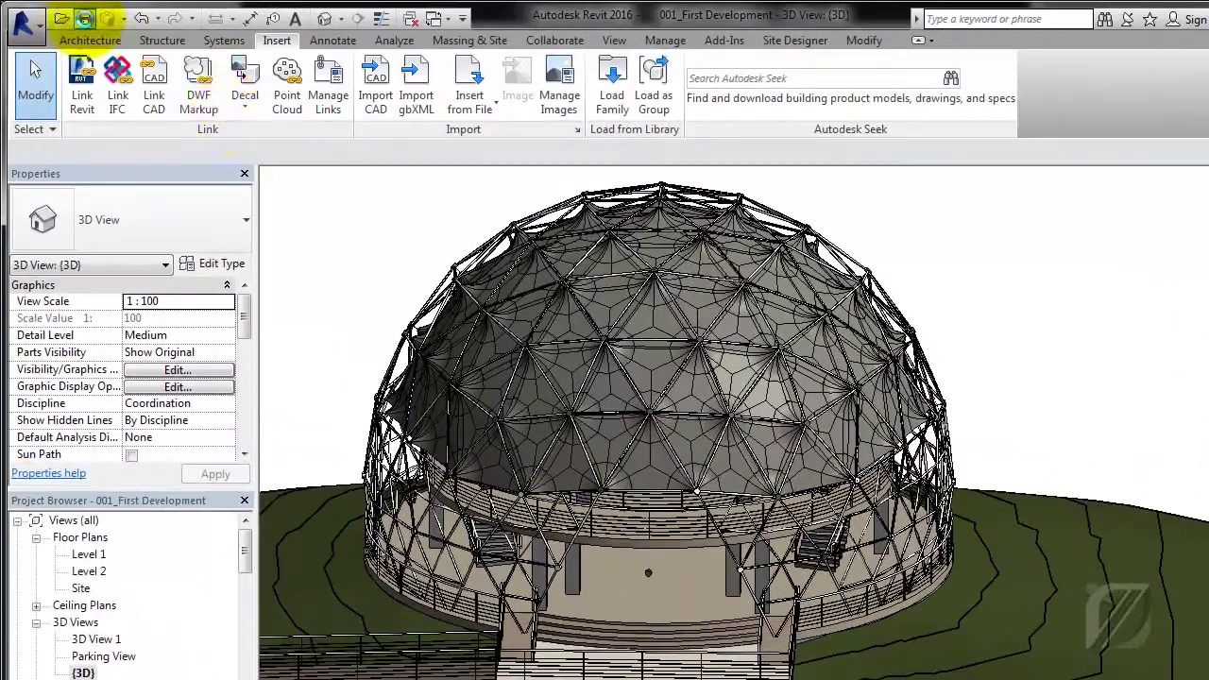
Open 002_The Podium.rvt from Recent Documents and load the updated dome family into it.
left_click(21, 19)
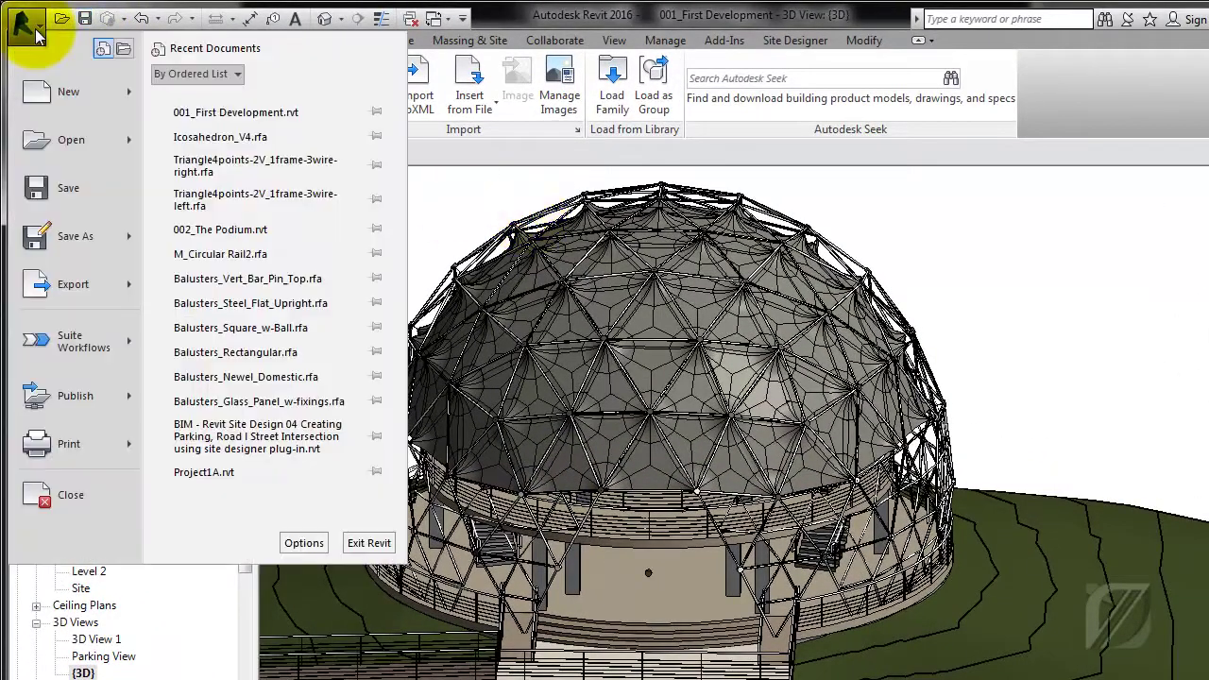
left_click(217, 73)
left_click(672, 366)
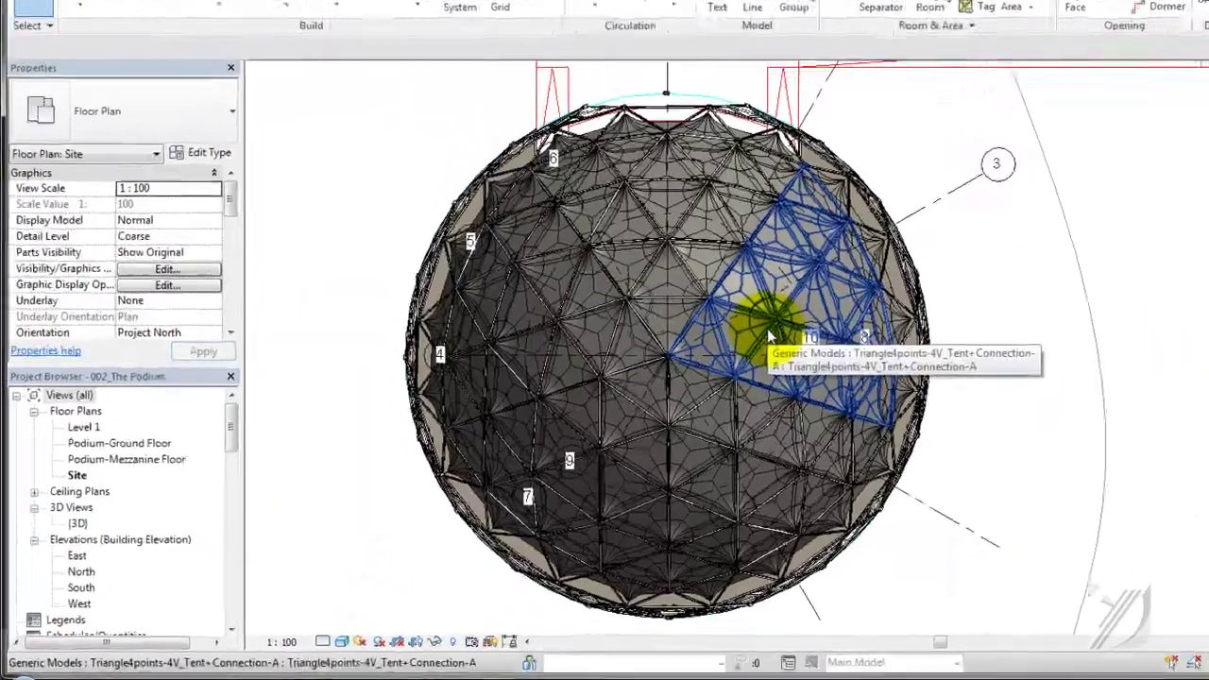
left_click(1062, 402)
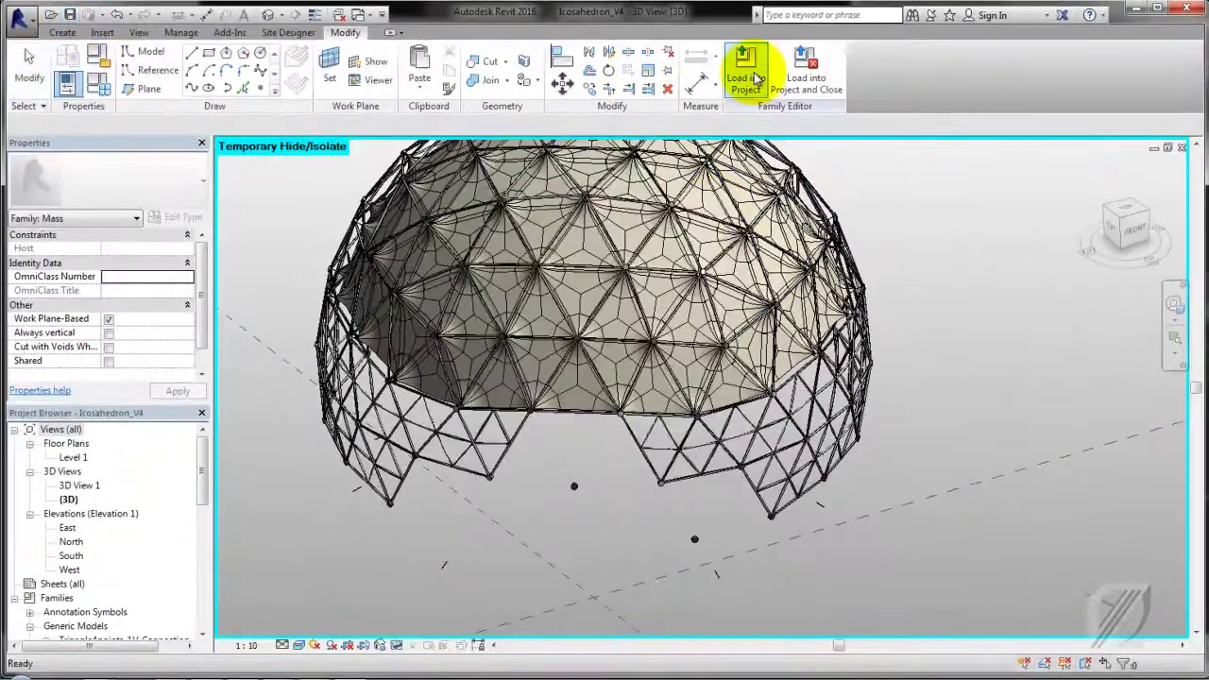
left_click(755, 77)
Overwrite the existing Icosahedron_V4 family in the podium and check the dome in 3D.
left_click(564, 461)
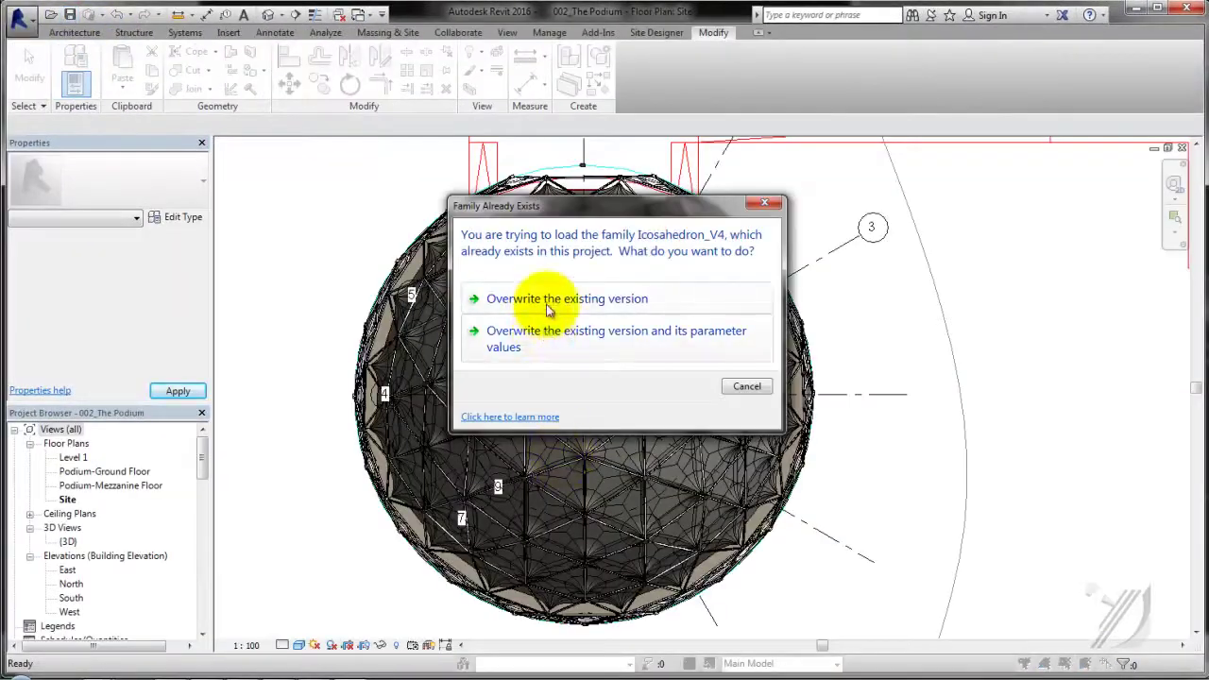
left_click(548, 300)
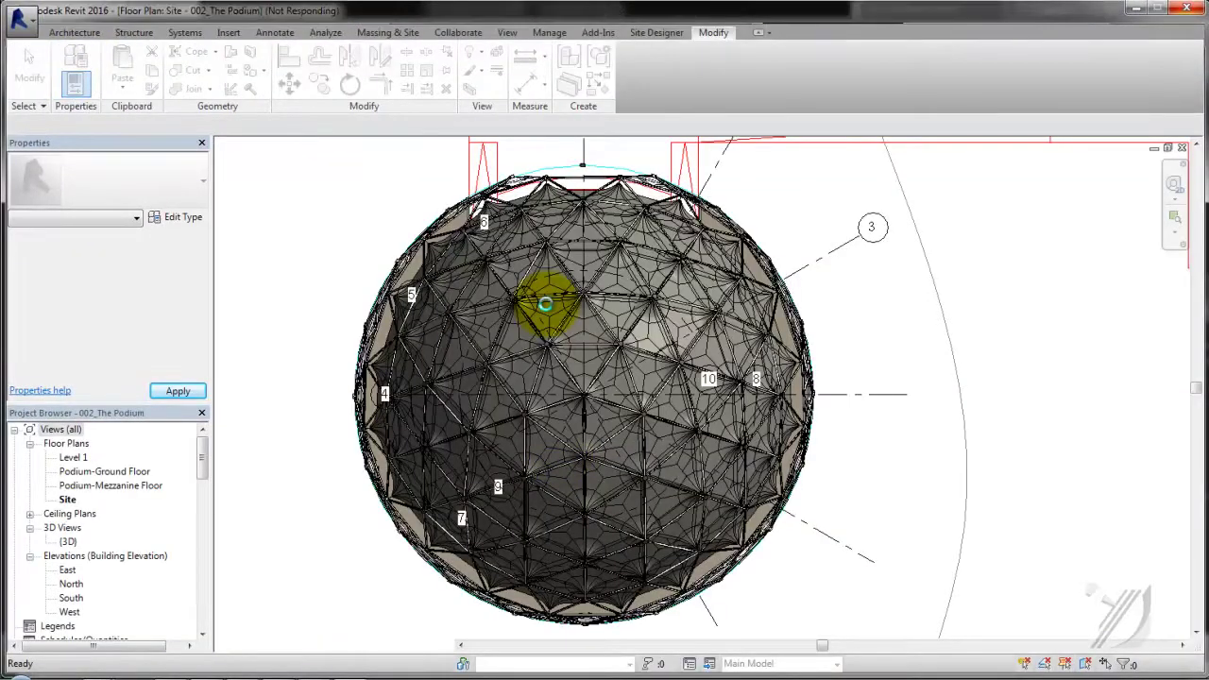
left_click(661, 396)
double_click(68, 541)
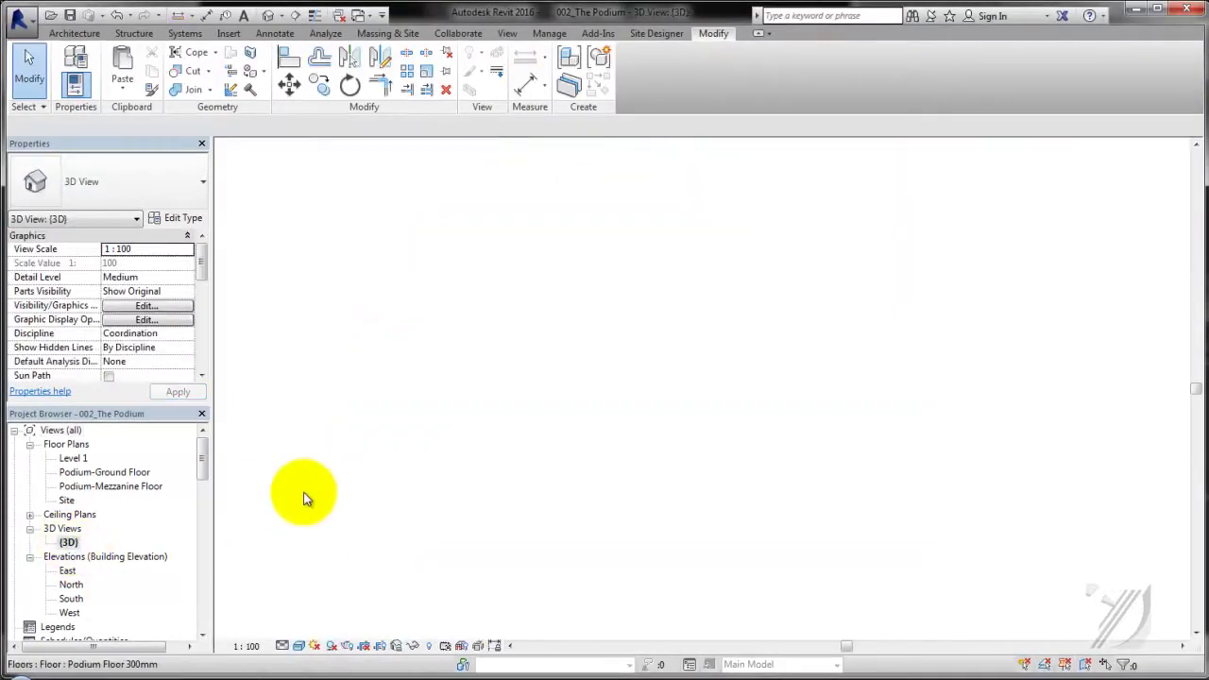
mouse_move(302, 494)
middle_mouse_down("shift")
mouse_move(591, 491)
mouse_move(944, 453)
middle_mouse_up("shift")
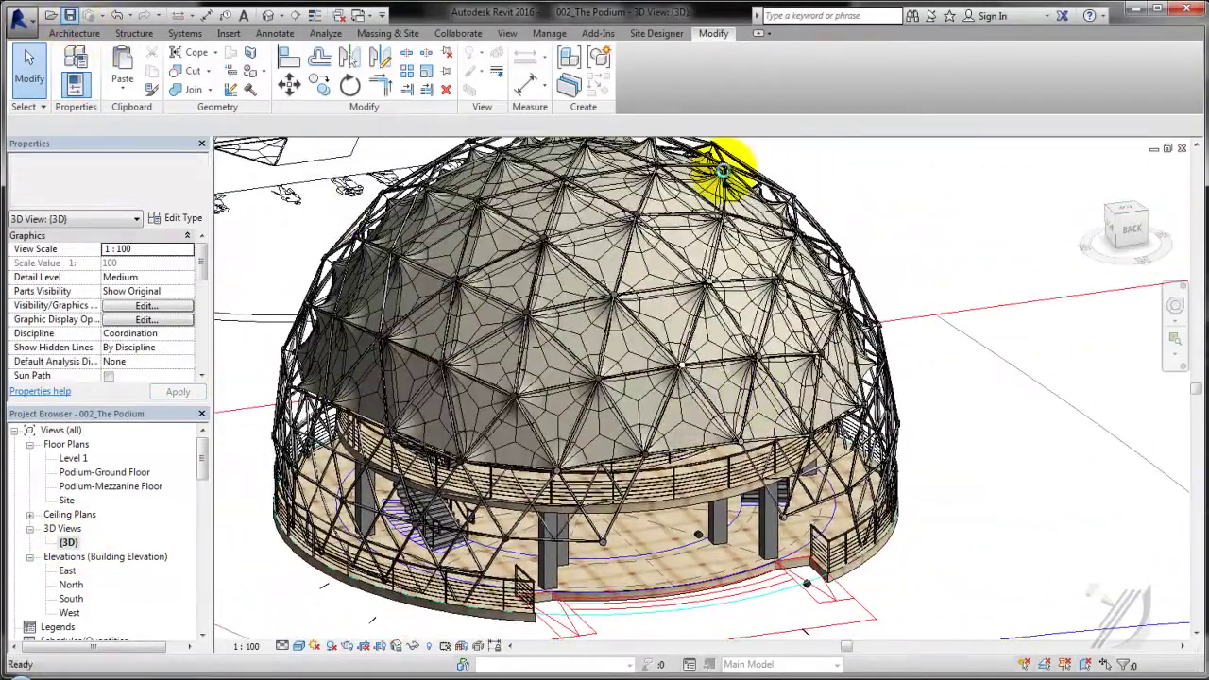
Close the podium project's views and switch to the 001_First Development 3D view.
left_click(1181, 148)
left_click(1180, 151)
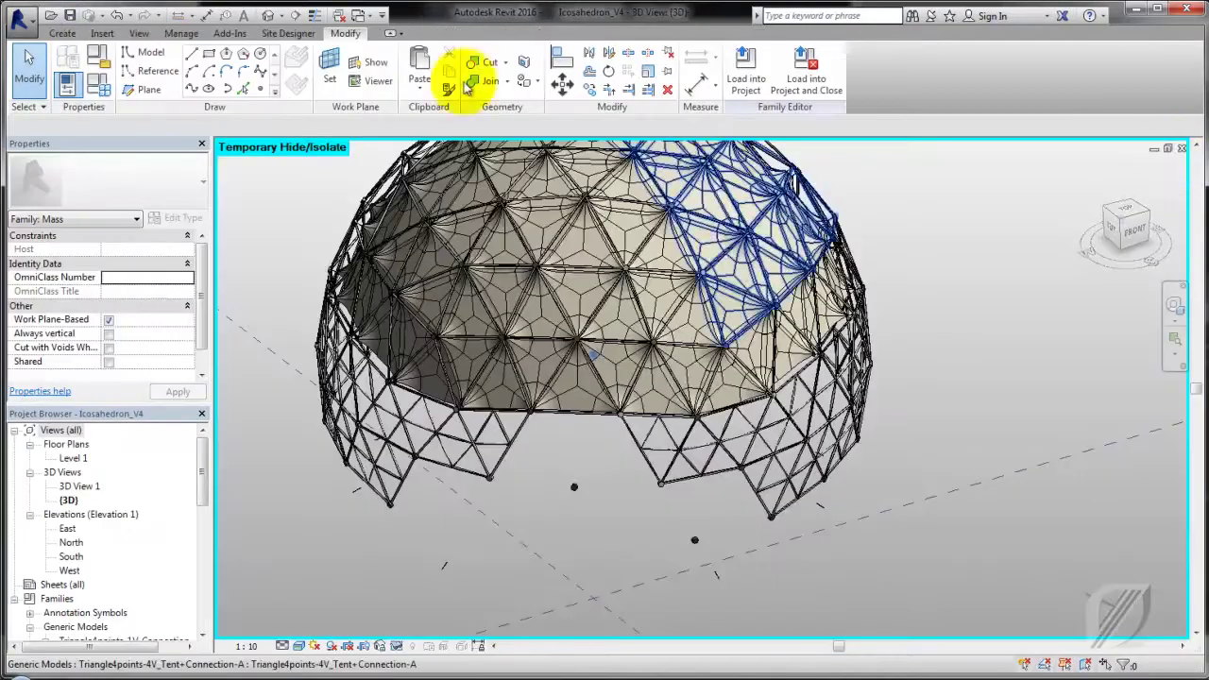
left_click(359, 15)
left_click(408, 55)
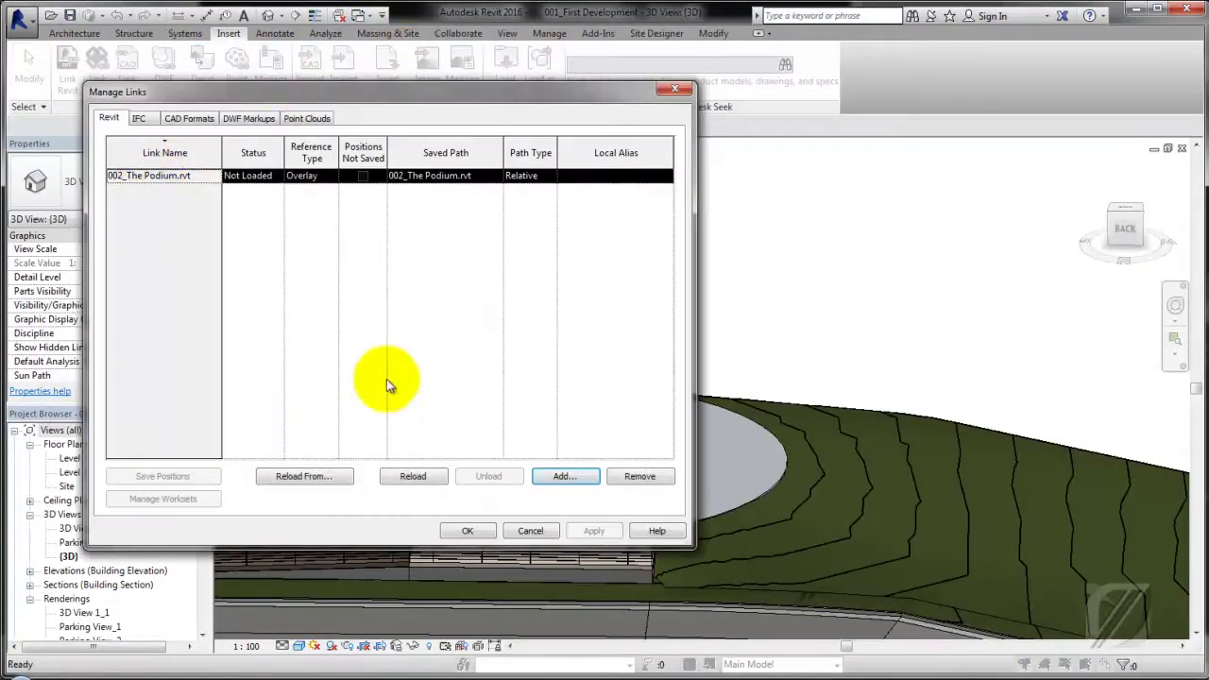
Reload the 002_The Podium link and orbit low across the terrain to view it.
left_click(470, 532)
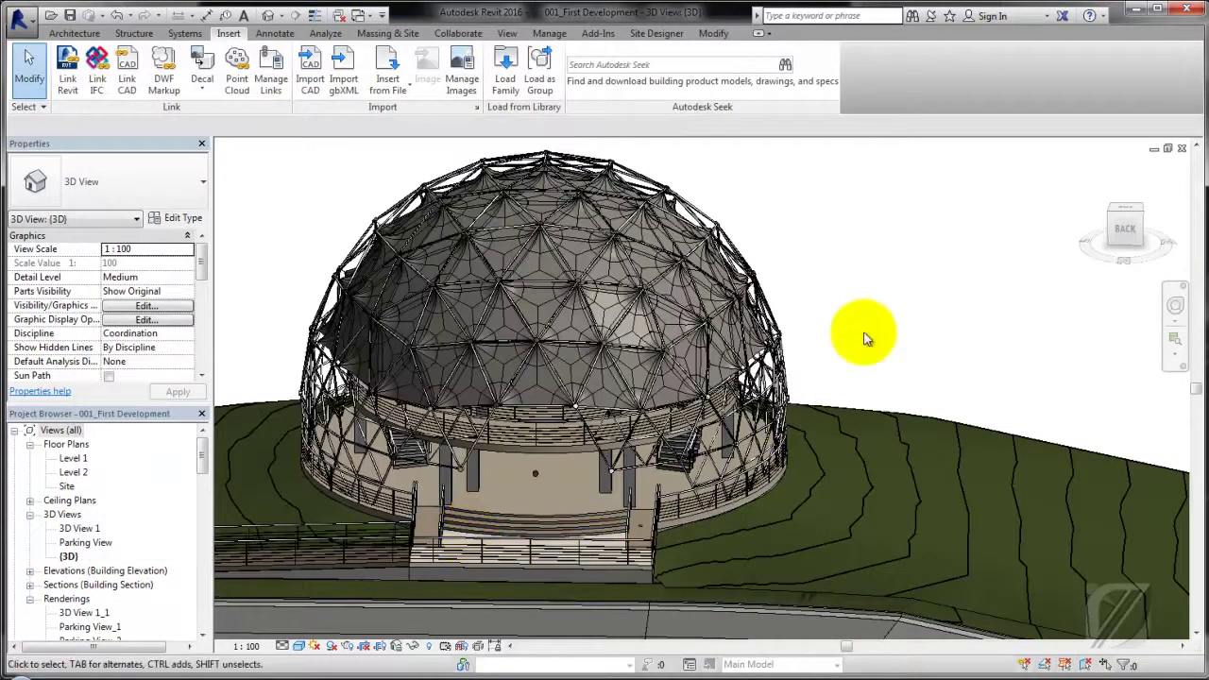
scroll(863, 391, "up", 2)
scroll(877, 353, "up", 3)
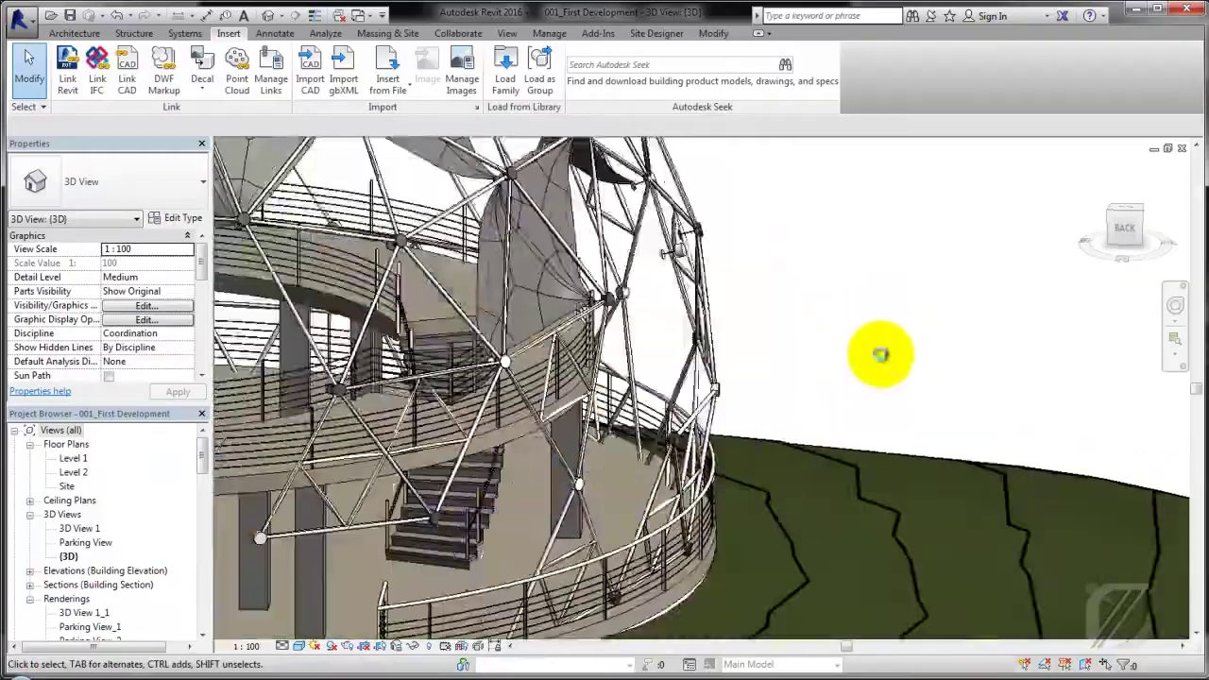
middle_click_drag(878, 353, 571, 345)
scroll(491, 326, "down", 5)
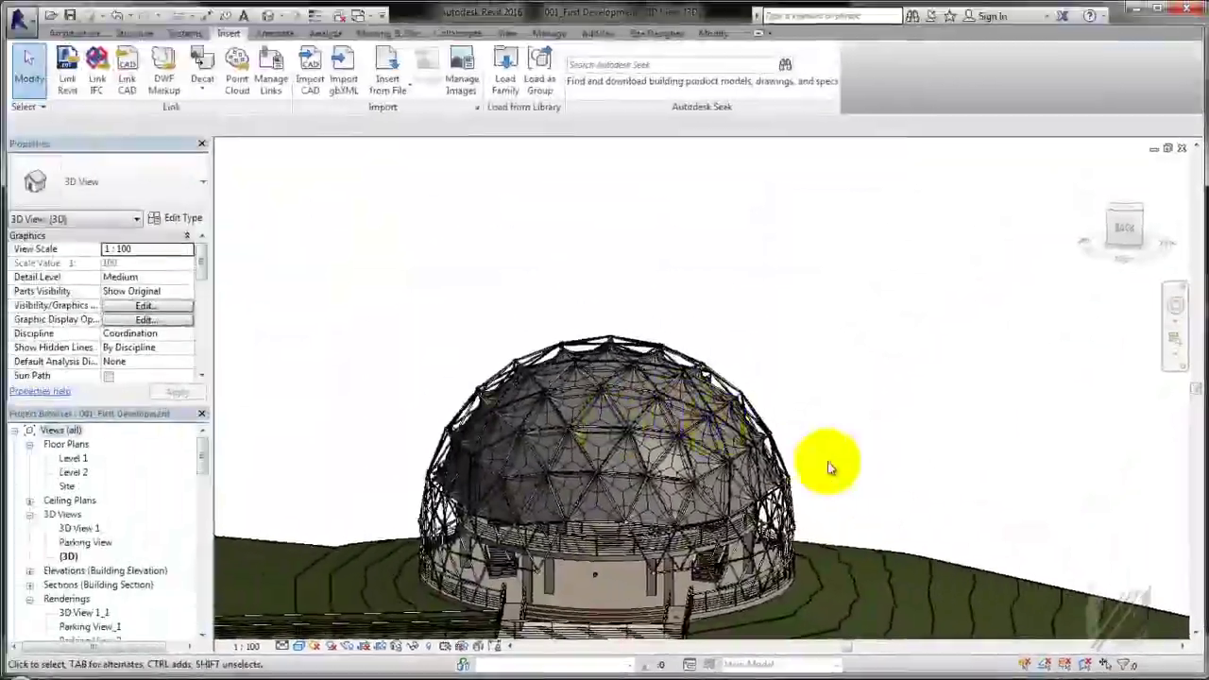
middle_click_drag(829, 464, 692, 460, "shift")
scroll(941, 545, "down", 5)
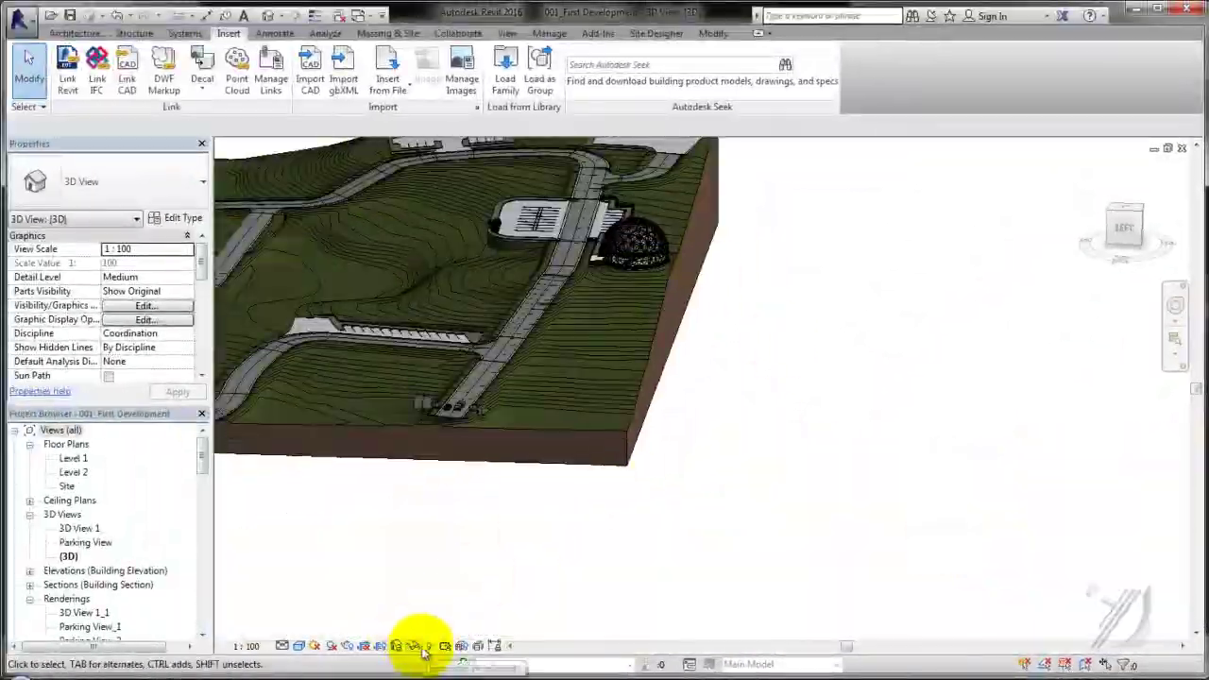
Reveal hidden elements and orbit and zoom onto the dome and its surrounding pavement.
left_click(429, 645)
middle_click_drag(779, 472, 818, 518, "shift")
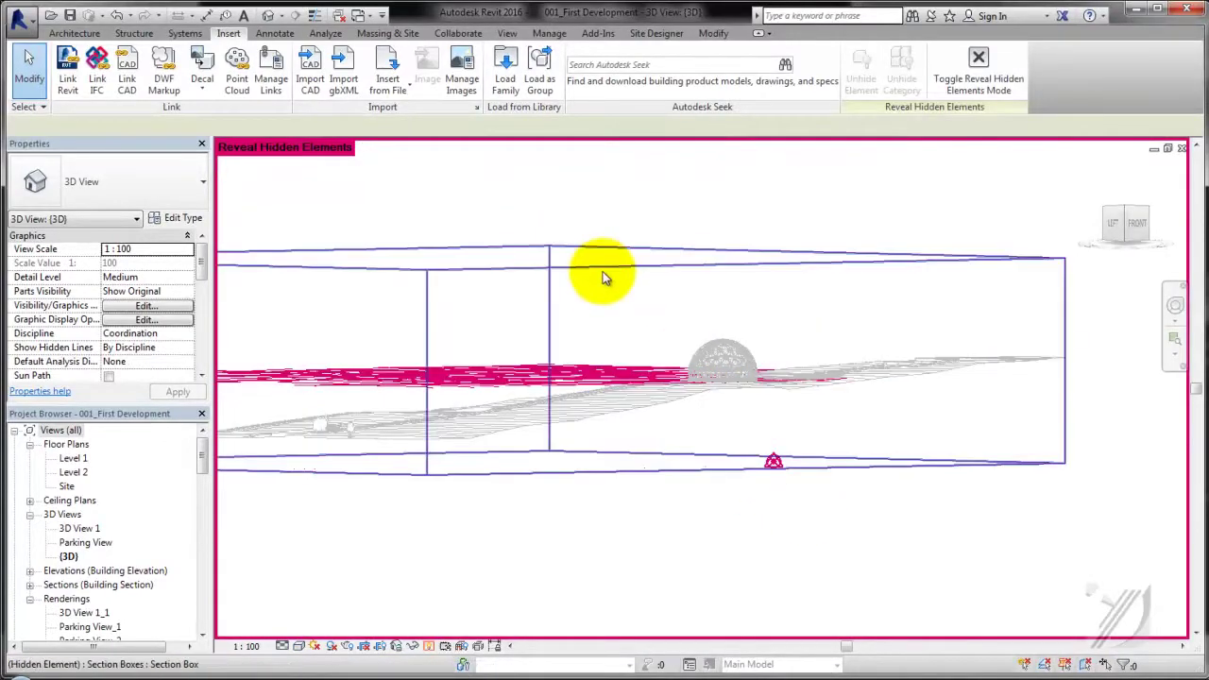
middle_click_drag(602, 273, 876, 515, "shift")
scroll(898, 598, "up", 5)
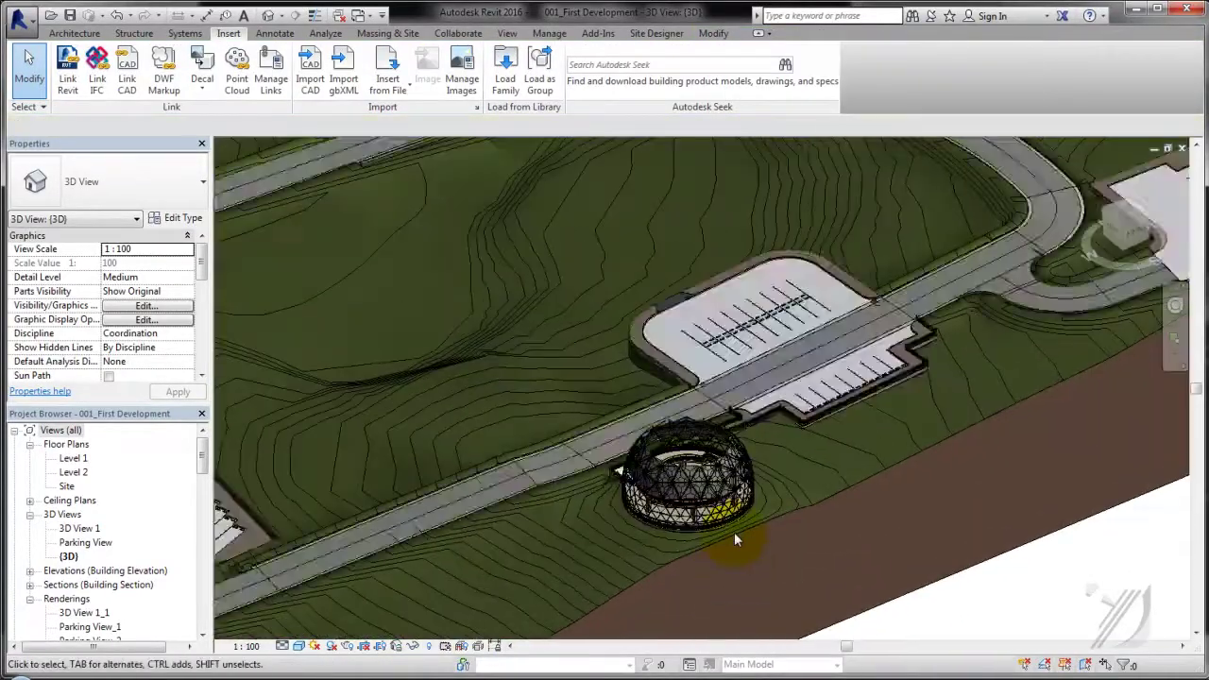
scroll(850, 529, "up", 5)
mouse_move(850, 453)
middle_mouse_down()
mouse_move(841, 349)
mouse_move(810, 270)
mouse_move(821, 208)
middle_mouse_up()
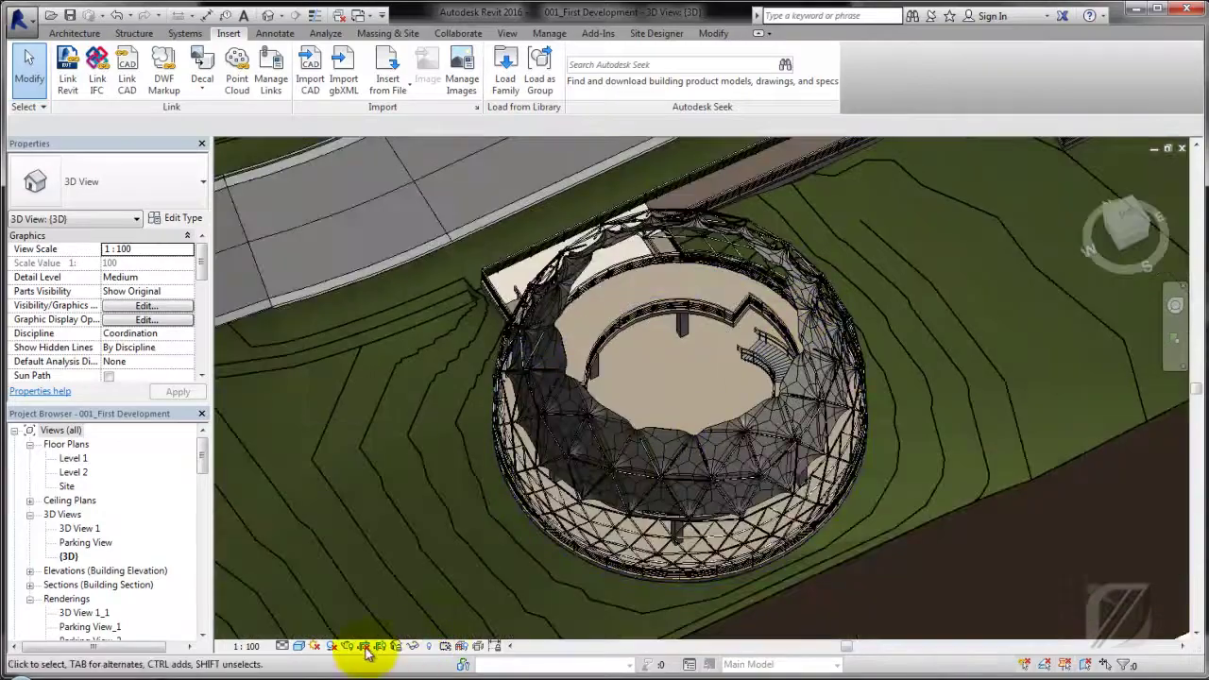
middle_click_drag(510, 559, 713, 289, "shift")
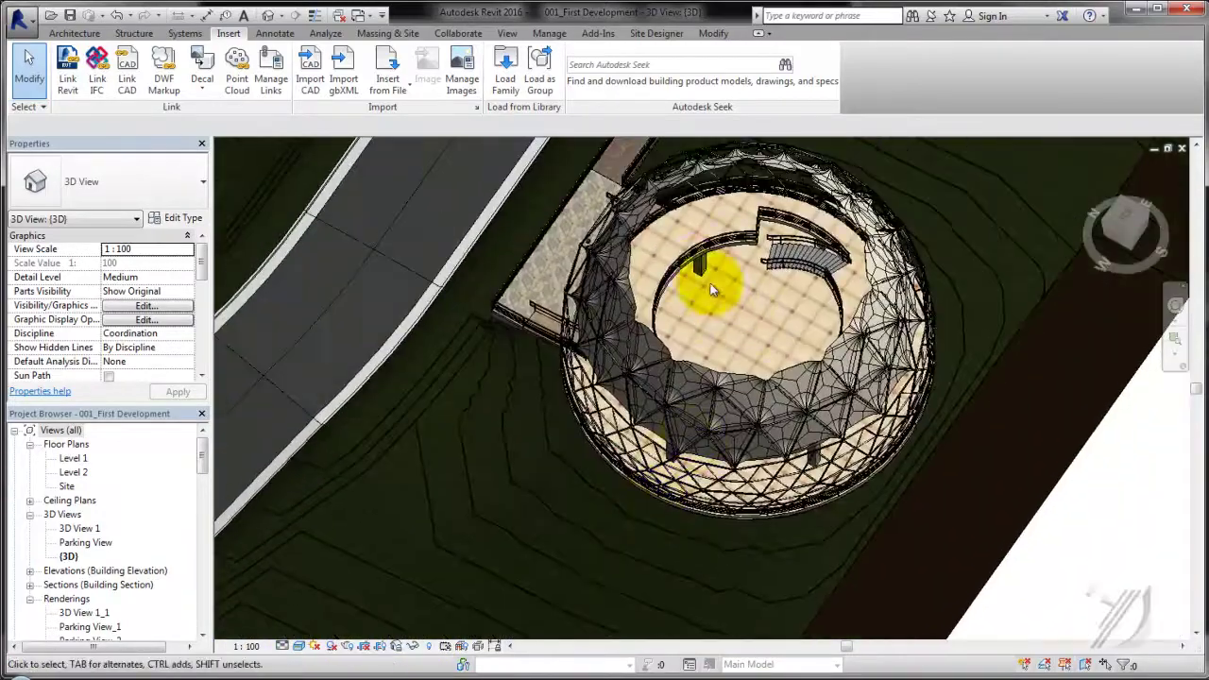
left_click(547, 272)
mouse_move(575, 558)
middle_mouse_down("shift")
mouse_move(803, 475)
mouse_move(718, 539)
mouse_move(628, 378)
mouse_move(572, 486)
mouse_move(504, 464)
mouse_move(764, 431)
mouse_move(666, 456)
mouse_move(791, 494)
mouse_move(723, 513)
mouse_move(756, 477)
mouse_move(519, 491)
mouse_move(427, 649)
middle_mouse_up("shift")
Toggle Reveal Hidden Elements to check the section box, then zoom into the dome's wire panels.
scroll(756, 477, "down", 5)
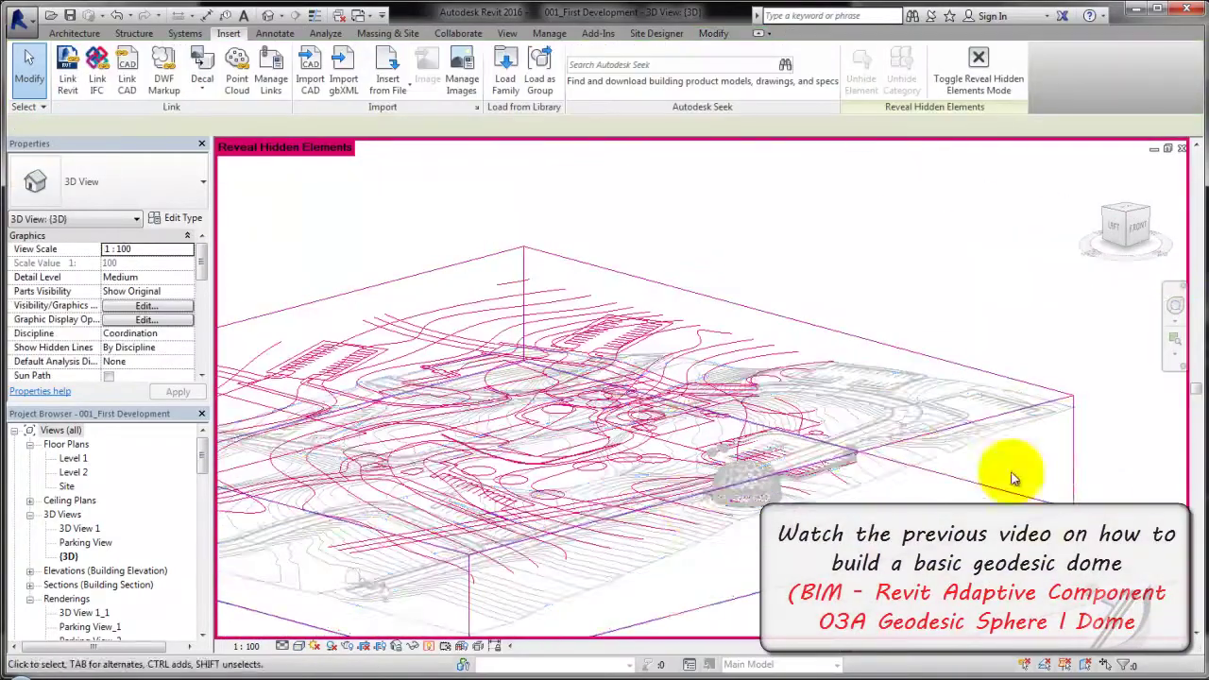
left_click(1004, 473)
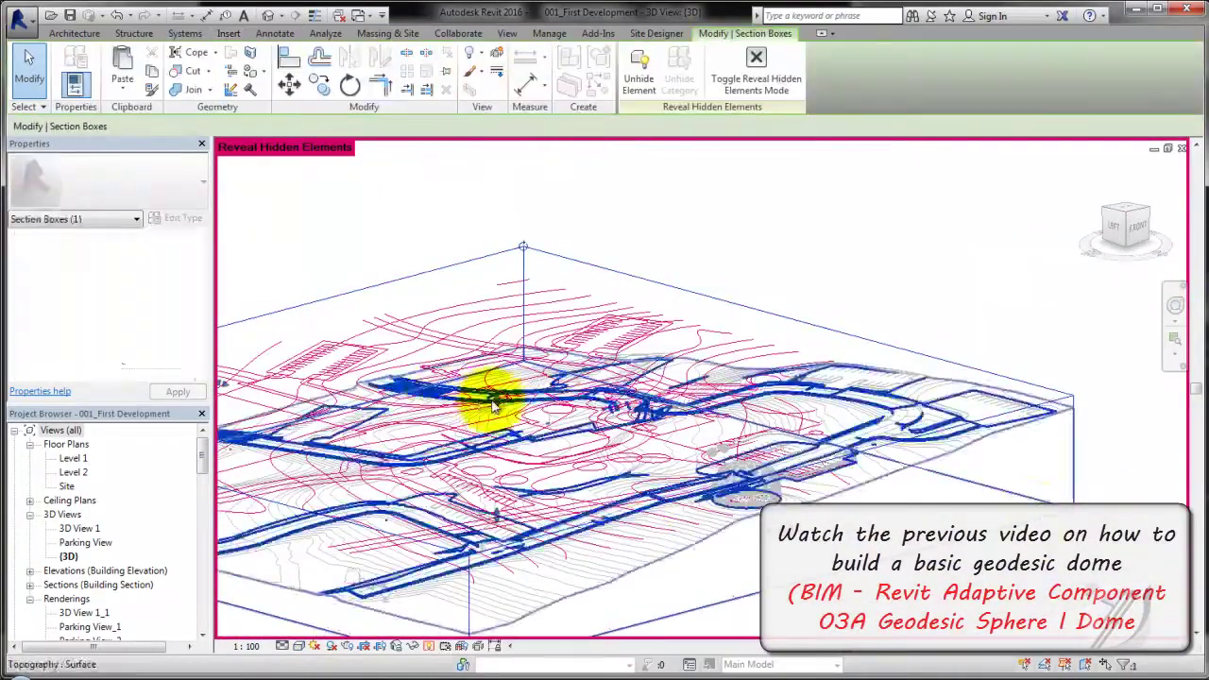
left_click_drag(796, 307, 745, 579)
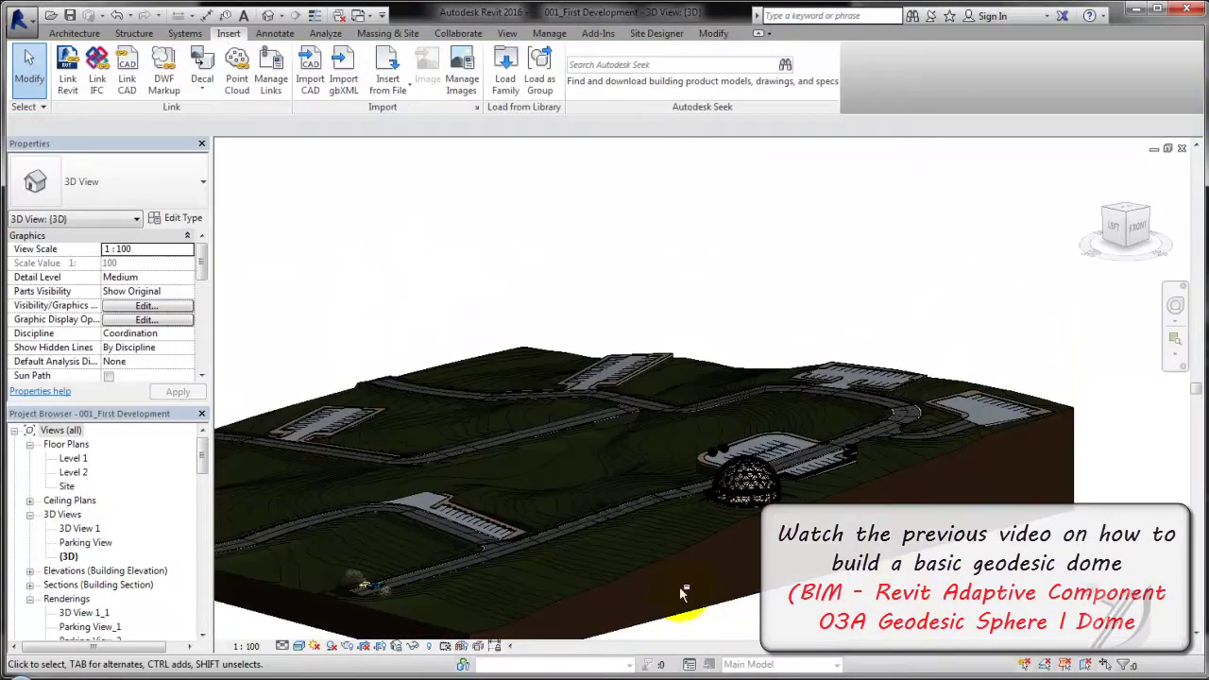
scroll(783, 491, "up", 2)
scroll(783, 491, "up", 2)
scroll(781, 488, "up", 2)
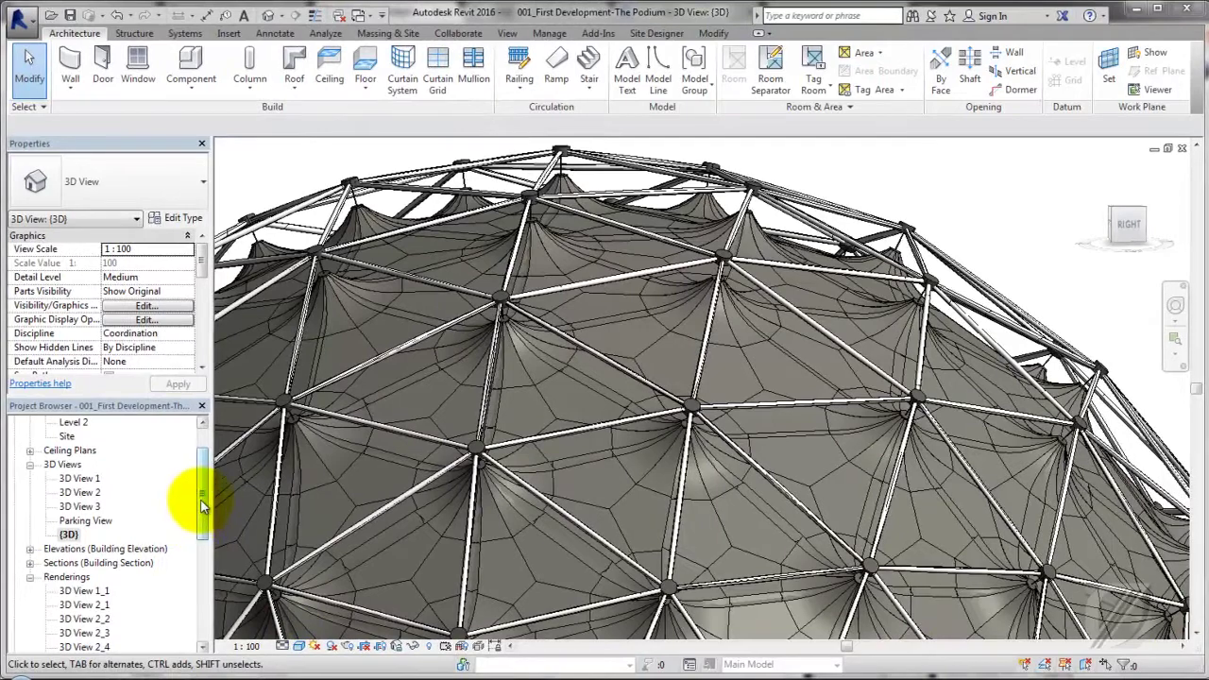
Open the 3D View 3_4 rendering, pan over the dome and balcony, then zoom to fit.
left_click_drag(201, 500, 202, 550)
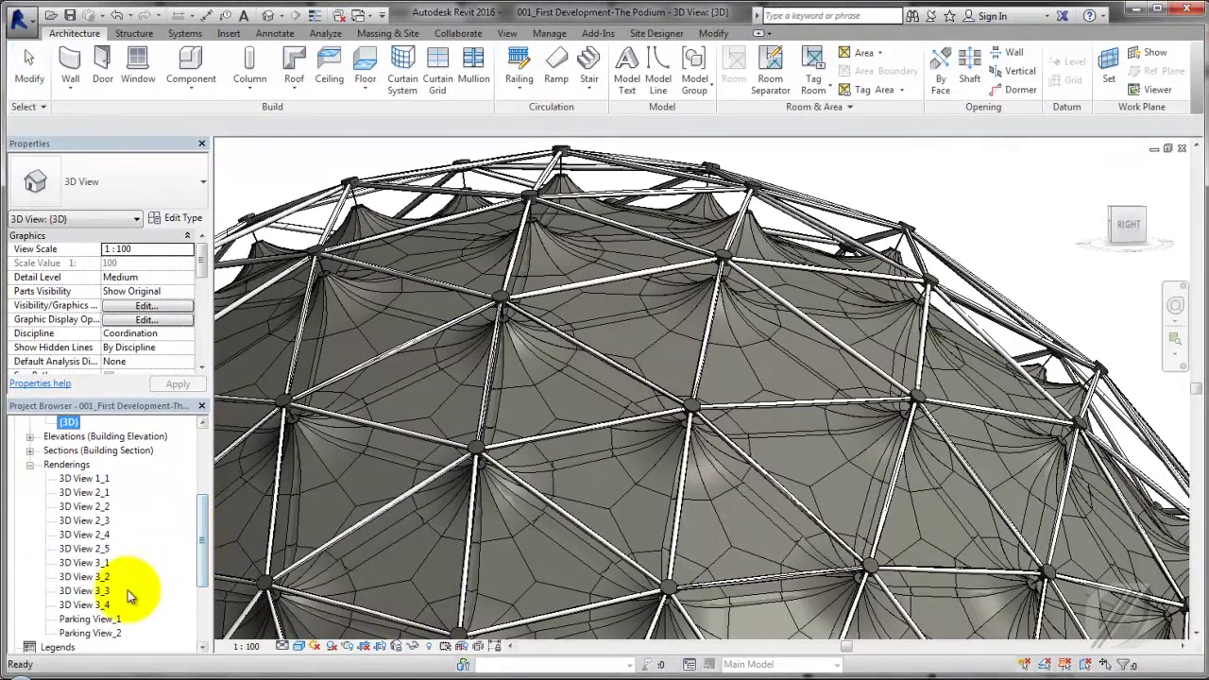
double_click(104, 605)
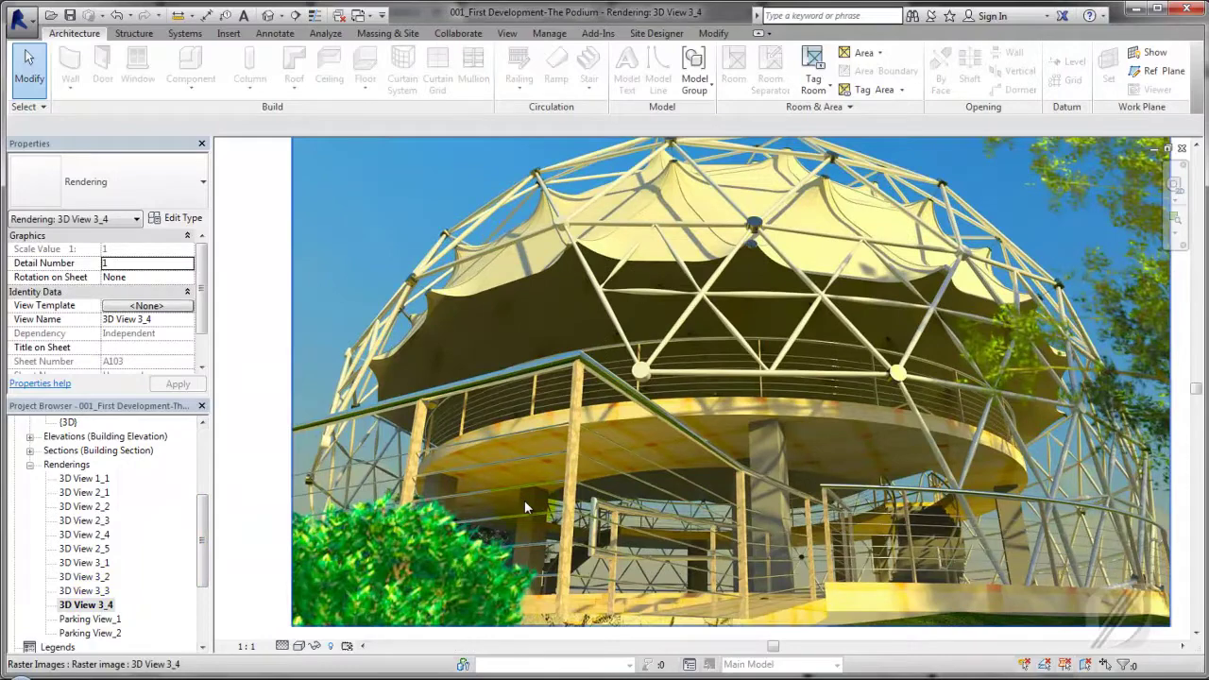
scroll(524, 500, "up", 3)
mouse_move(549, 574)
middle_mouse_down()
mouse_move(571, 491)
mouse_move(520, 541)
middle_mouse_up()
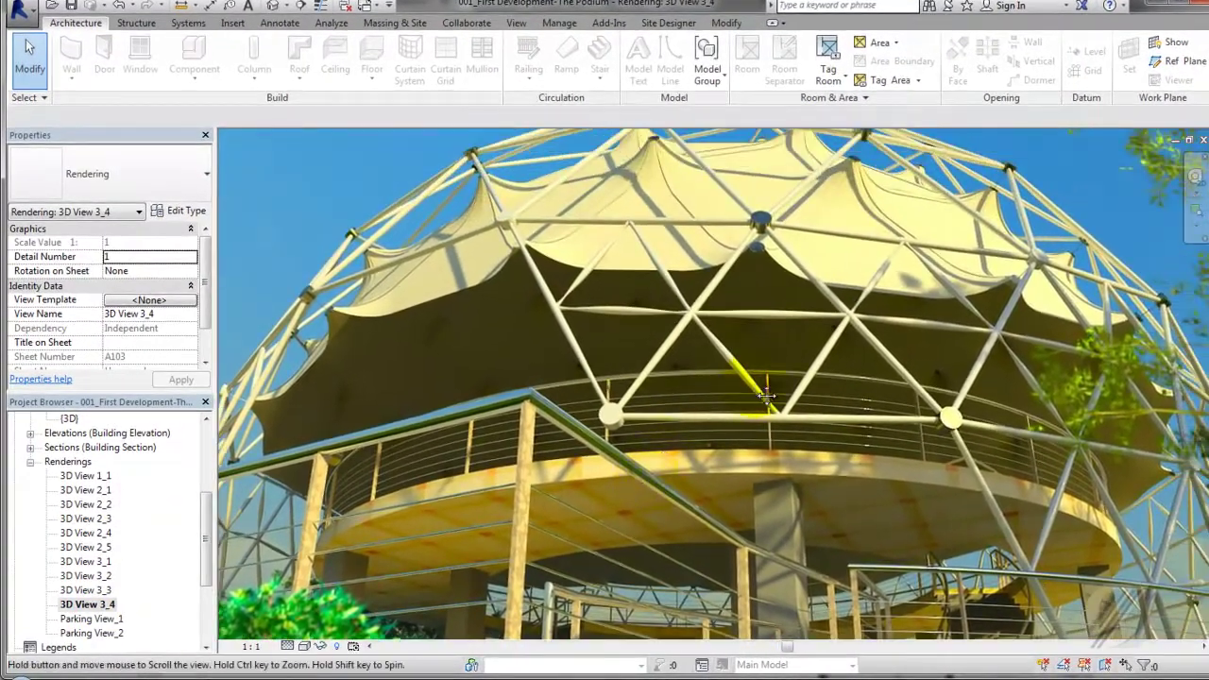
mouse_move(659, 467)
middle_mouse_down()
mouse_move(721, 451)
mouse_move(727, 416)
middle_mouse_up()
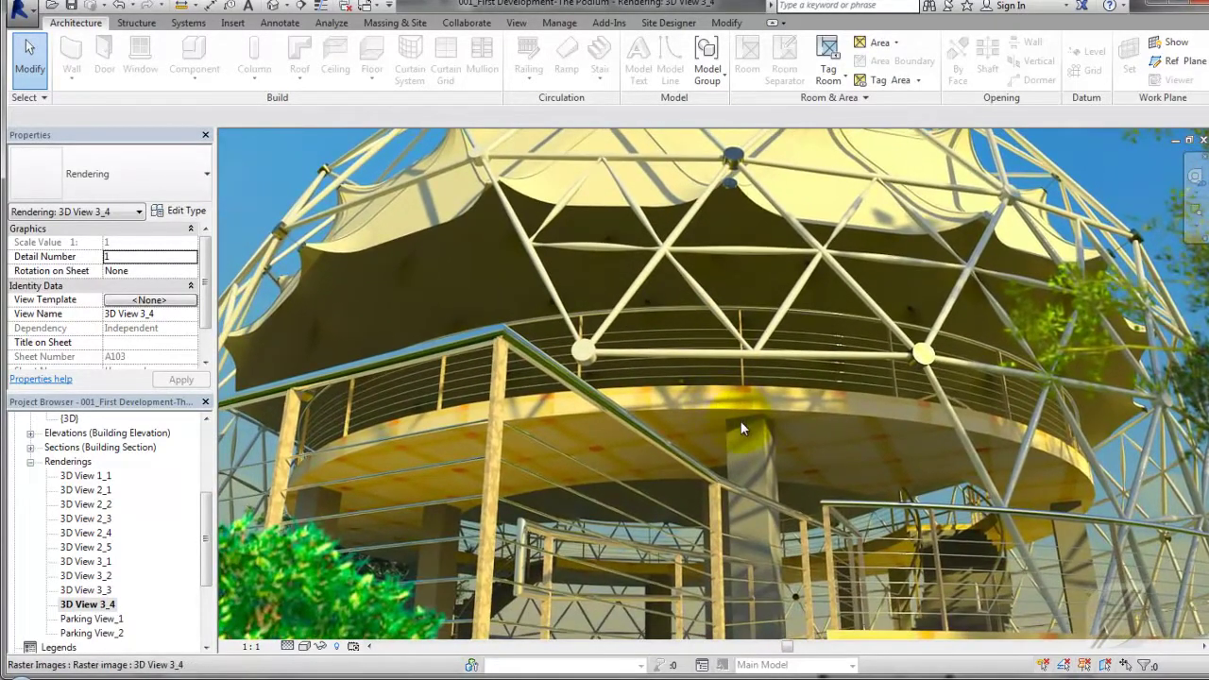
key("z")
key("f")
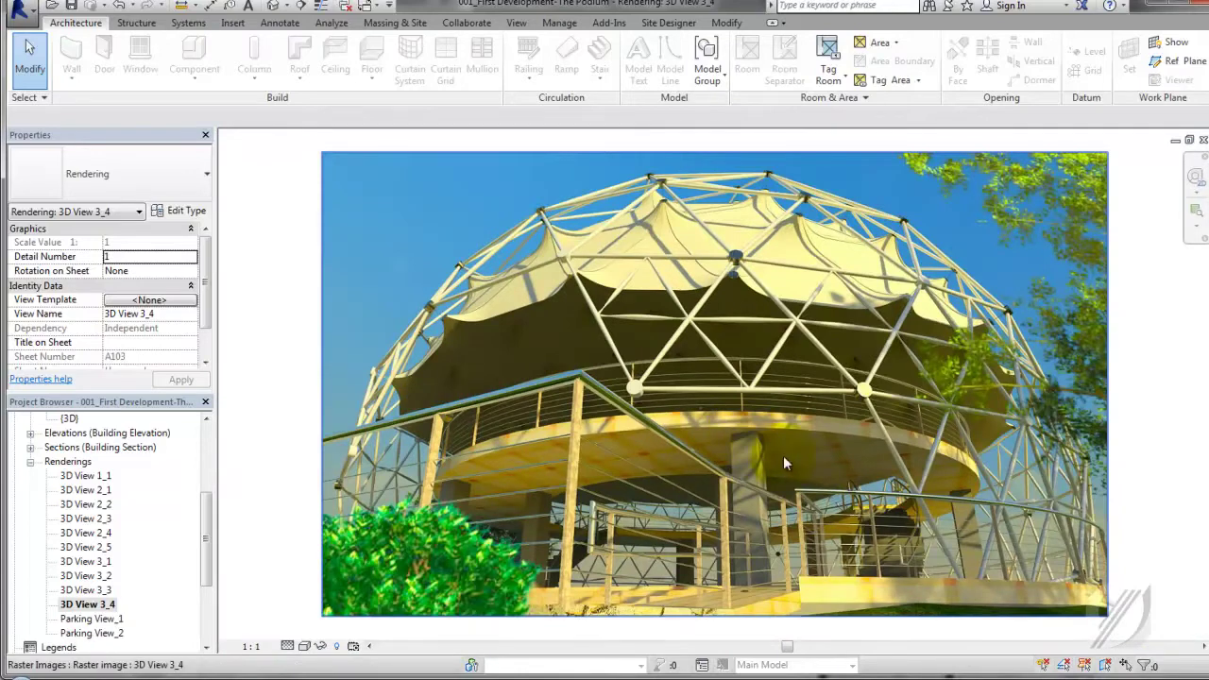
left_click(1186, 506)
Open the 3D View 2_5 rendering, zoom and pan across the podium, trees and road, then zoom to fit.
double_click(98, 548)
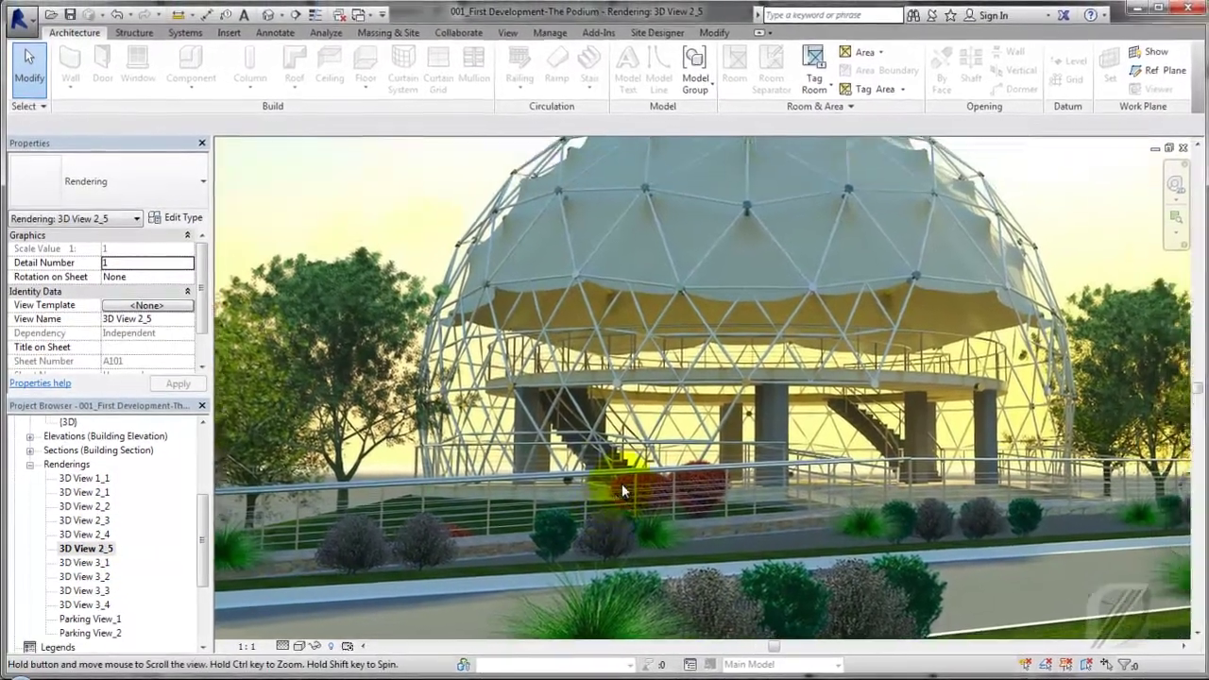
scroll(616, 425, "up", 5)
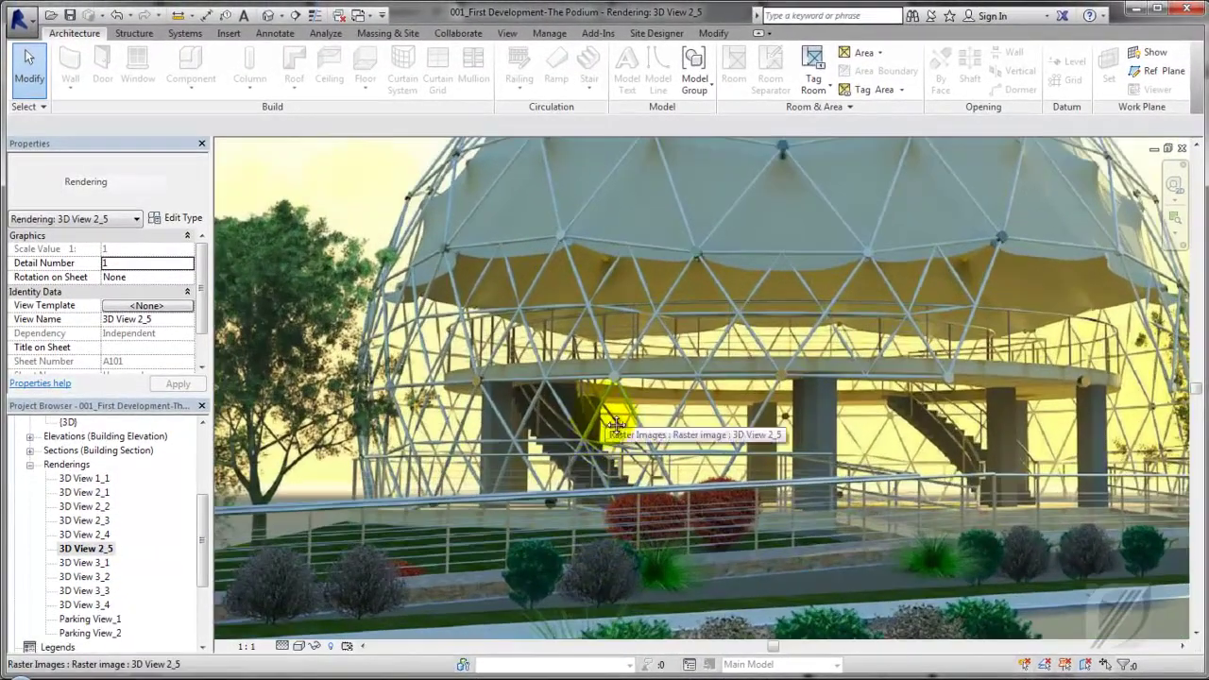
mouse_move(615, 425)
middle_mouse_down()
mouse_move(697, 463)
mouse_move(648, 377)
middle_mouse_up()
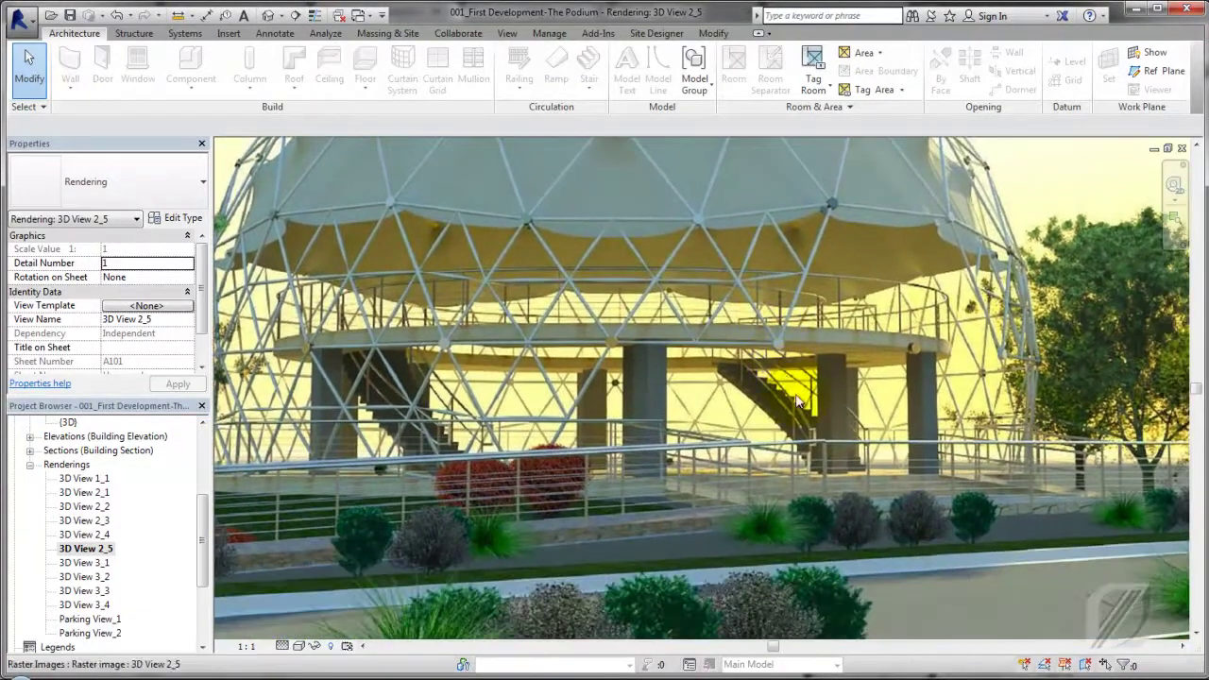
mouse_move(798, 402)
middle_mouse_down()
mouse_move(604, 421)
mouse_move(631, 396)
middle_mouse_up()
scroll(601, 417, "up", 2)
scroll(600, 417, "up", 2)
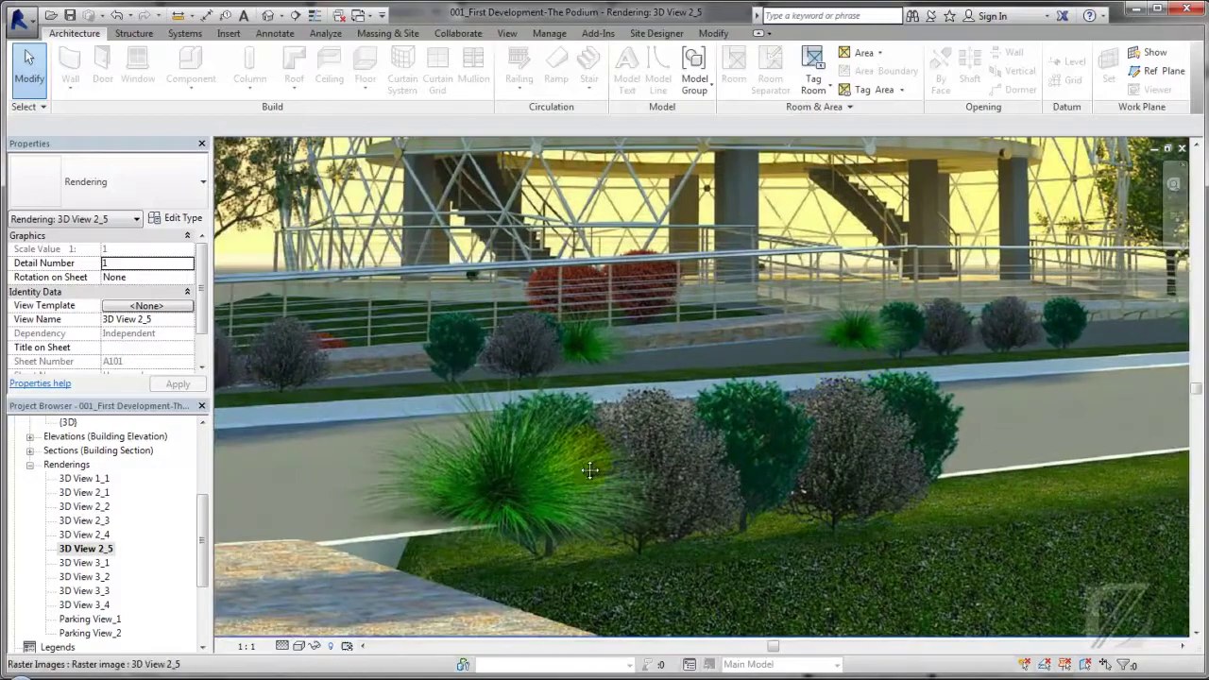
scroll(752, 382, "down", 3)
middle_click_drag(513, 418, 573, 413)
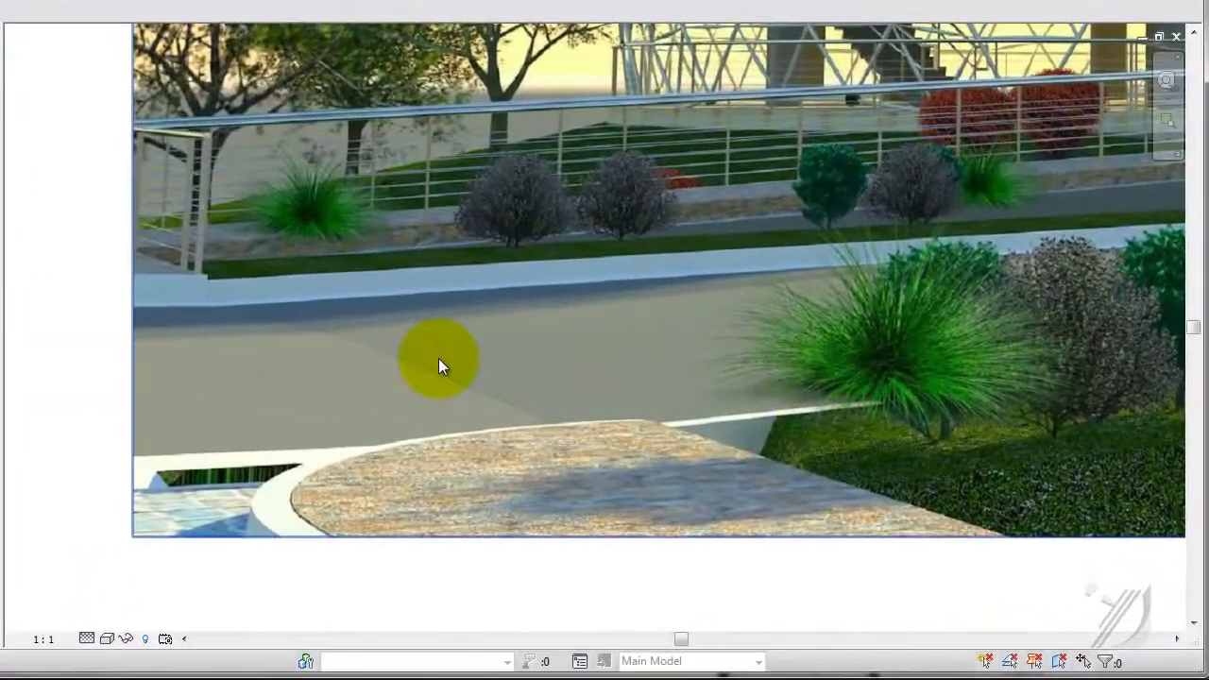
middle_click_drag(438, 358, 389, 479)
key("z")
key("f")
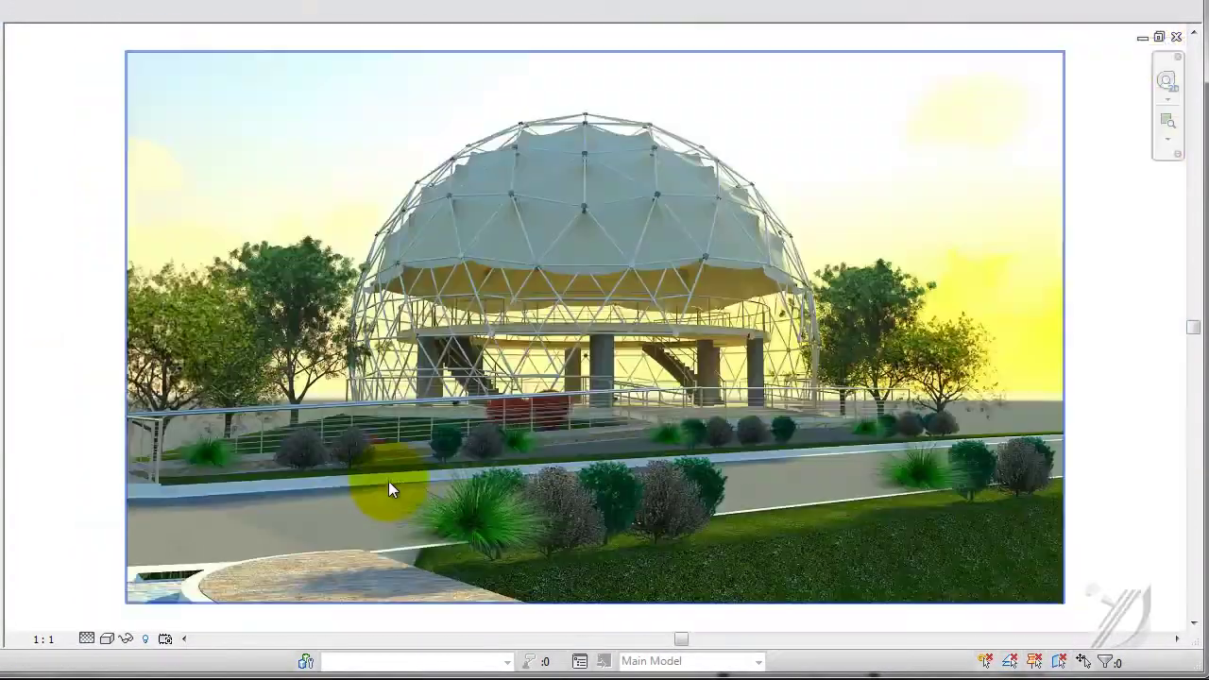